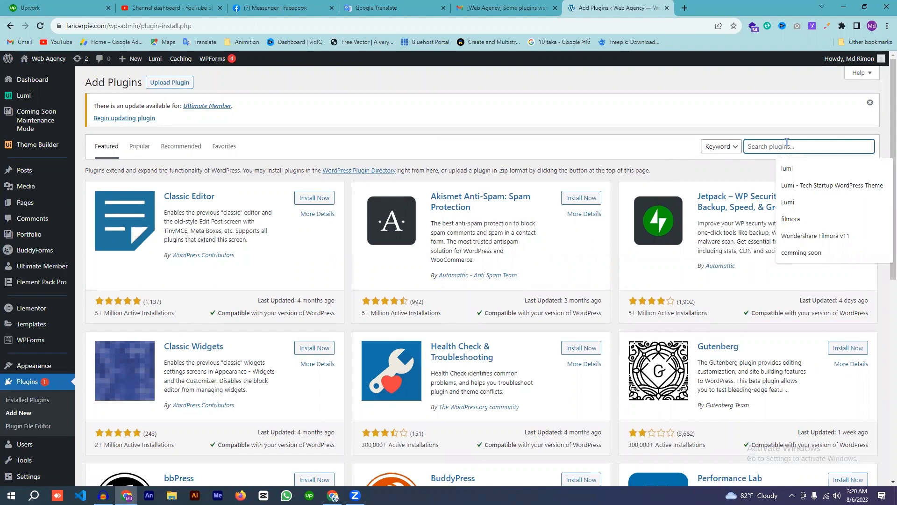
Step: Search the plugin directory for "prime slider", install the Prime Slider – Addons For Elementor plugin and activate it
type("prime slider")
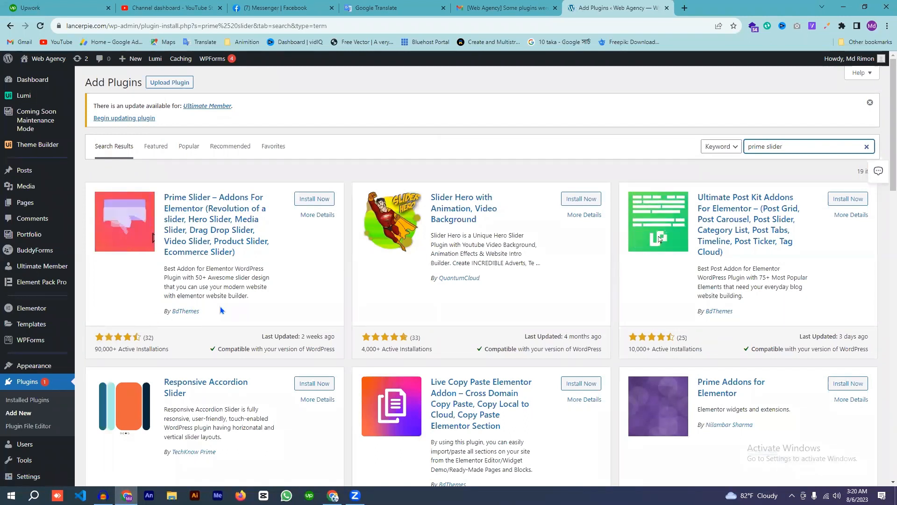
left_click(314, 199)
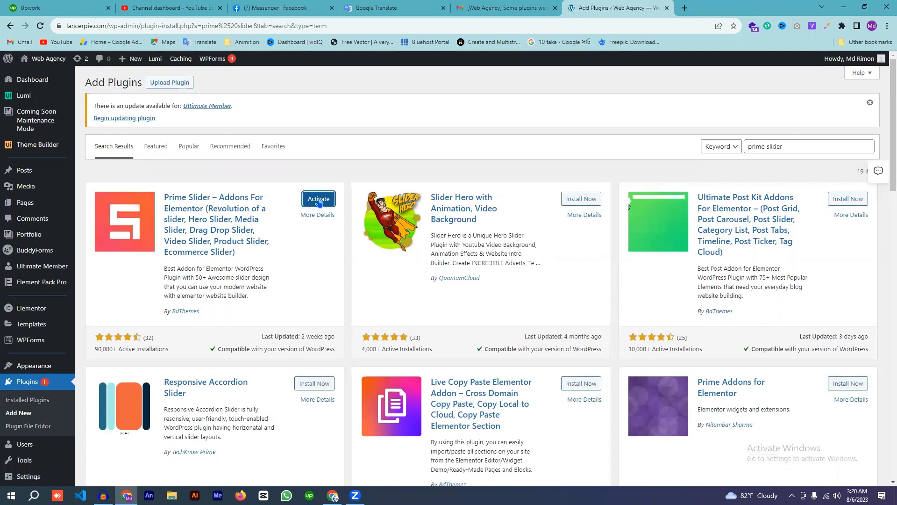
left_click(320, 201)
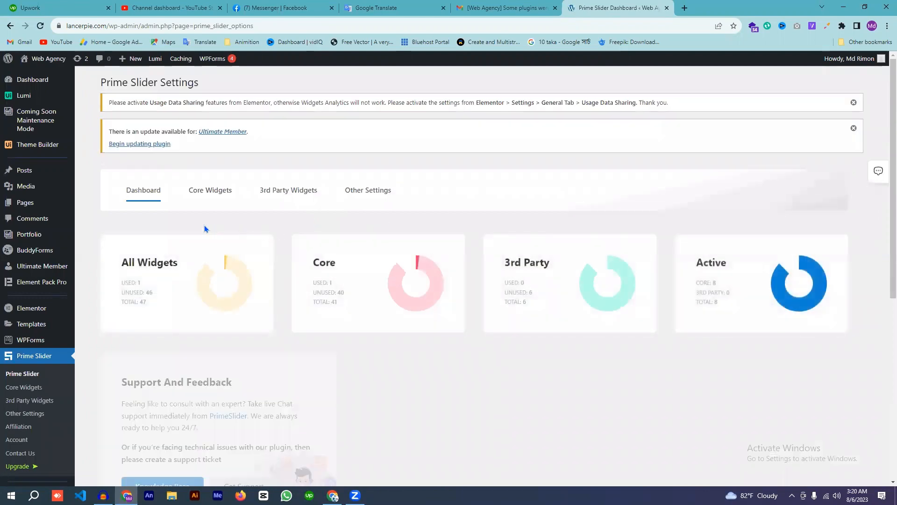
Step: Look over the Prime Slider settings dashboard and the full list of core widgets with their activation switches
scroll(296, 238, "down", 1)
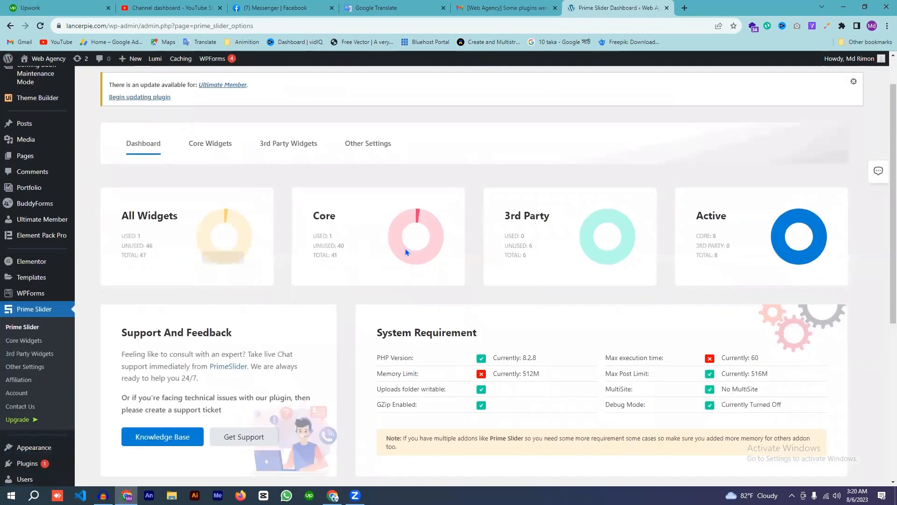
scroll(241, 293, "down", 1)
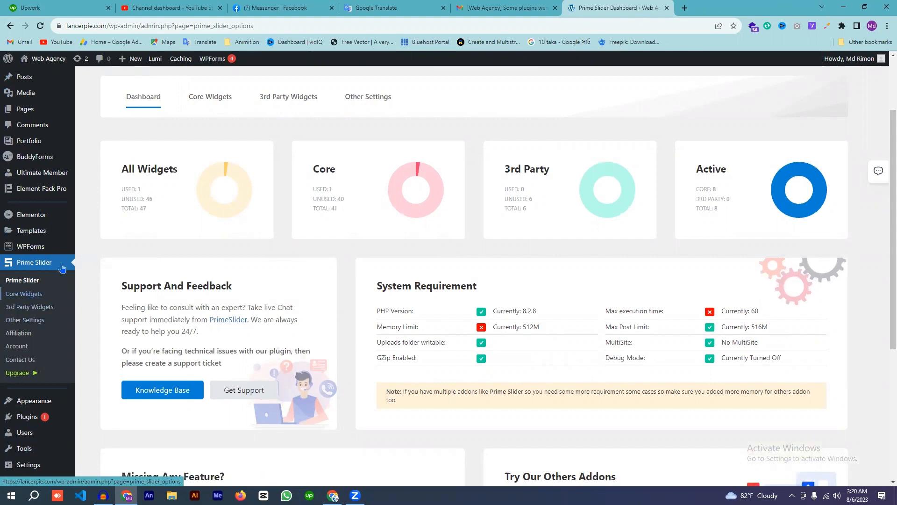
scroll(189, 226, "up", 2)
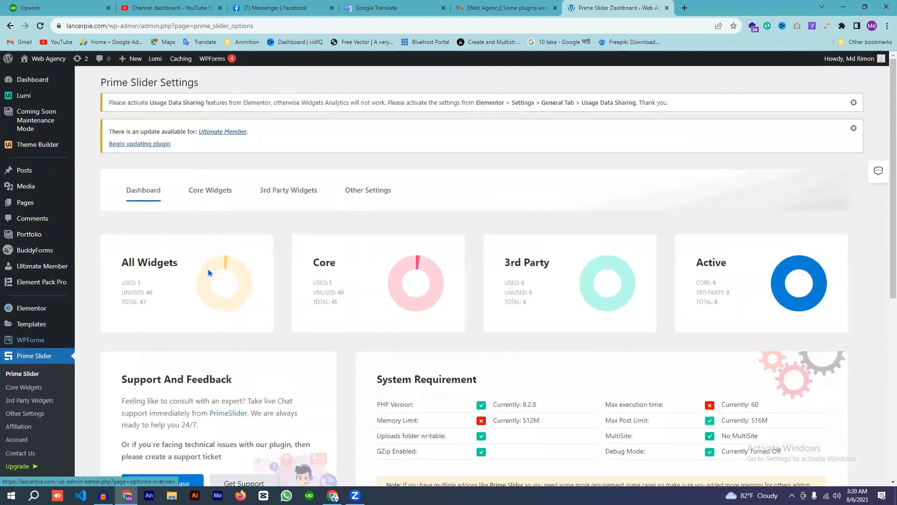
scroll(271, 238, "down", 1)
scroll(270, 240, "down", 1)
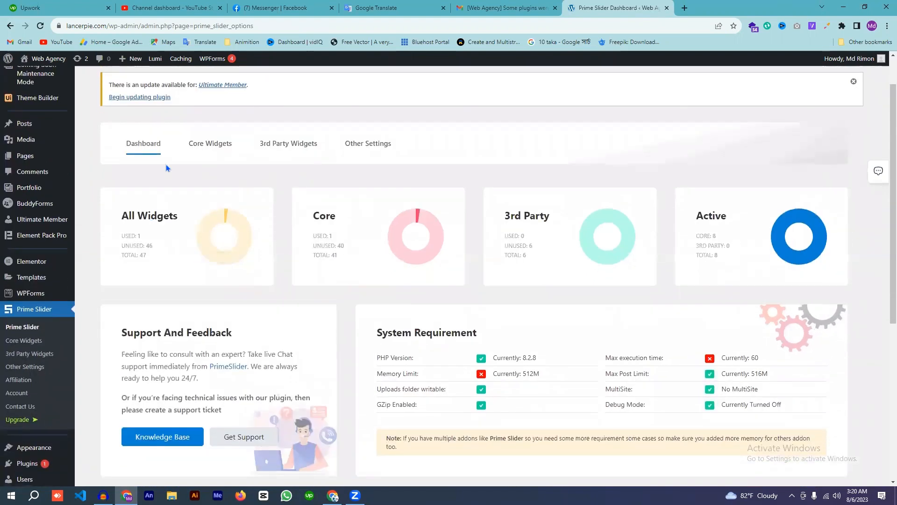
scroll(282, 294, "up", 1)
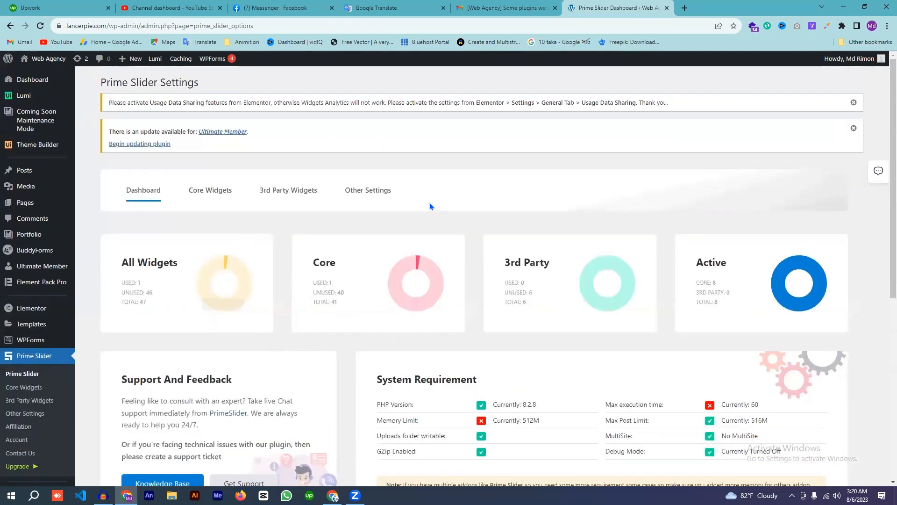
left_click(210, 193)
scroll(211, 196, "down", 1)
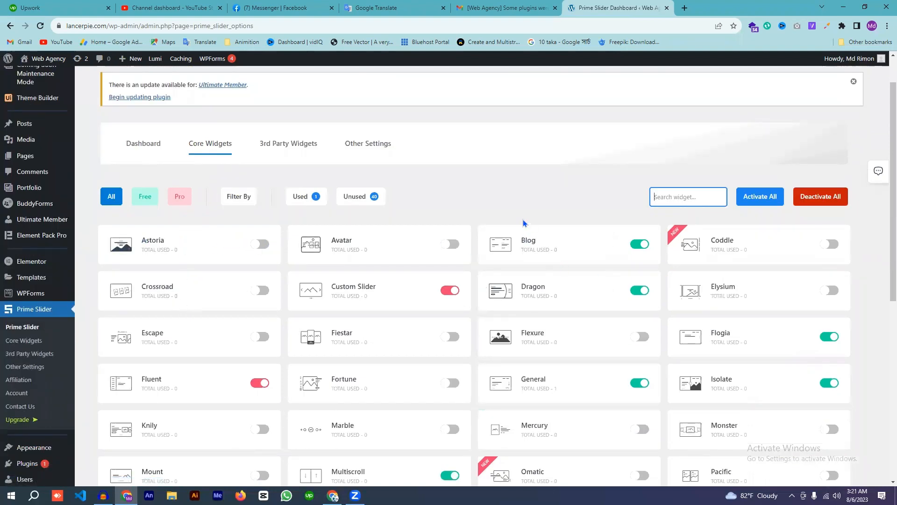
scroll(524, 223, "down", 2)
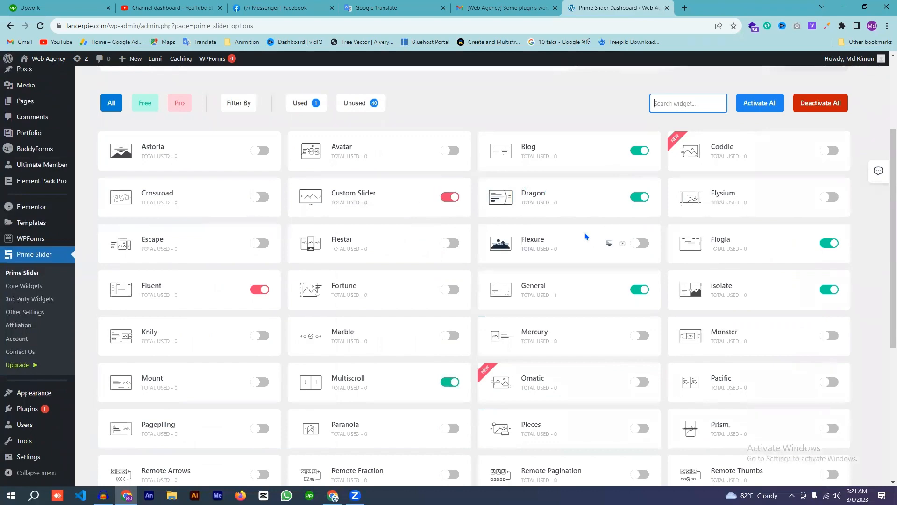
scroll(565, 201, "down", 3)
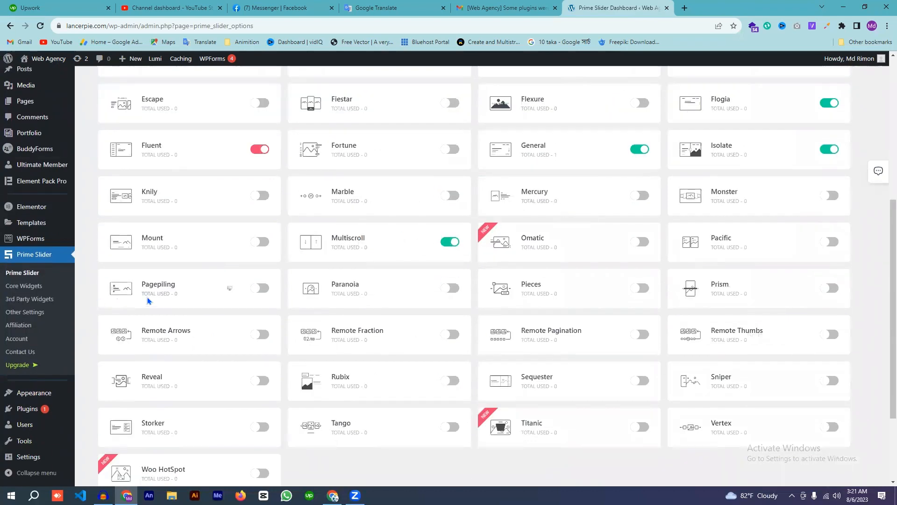
scroll(291, 305, "down", 3)
scroll(287, 301, "up", 5)
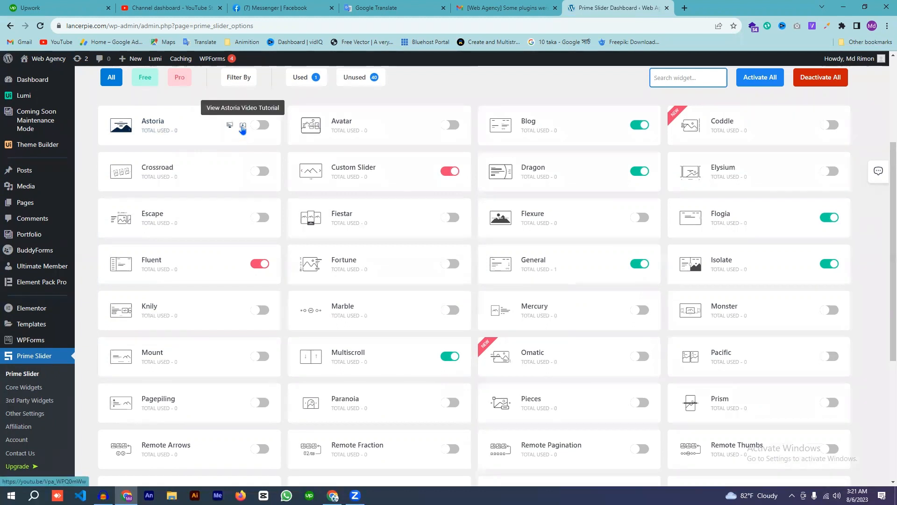
Step: View the Astoria widget's video tutorial and close it again
left_click(243, 127)
left_click(708, 12)
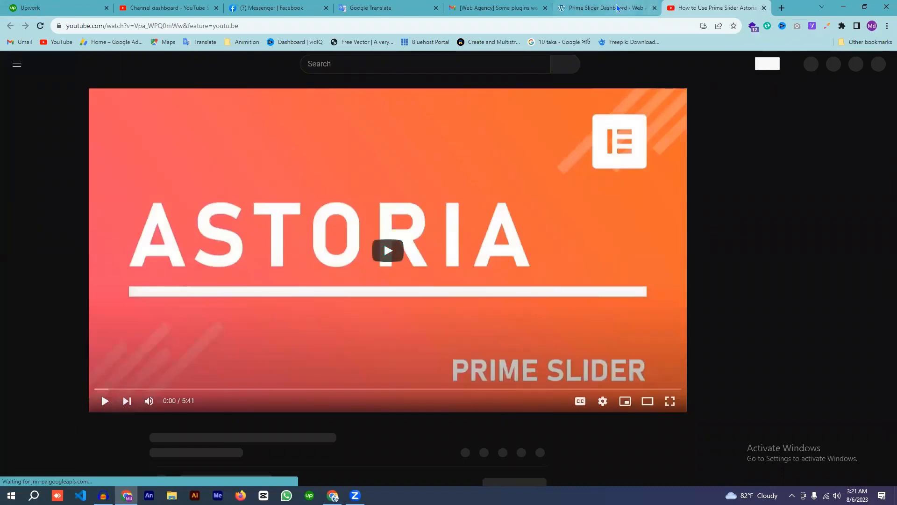
left_click(765, 7)
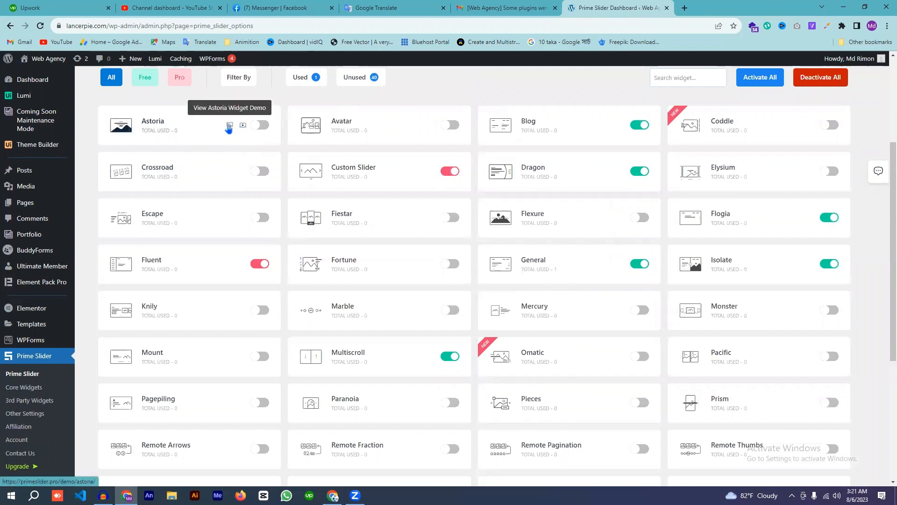
Step: View the Astoria widget's demo page, advance through its slides, and return to the Prime Slider settings
left_click(229, 127)
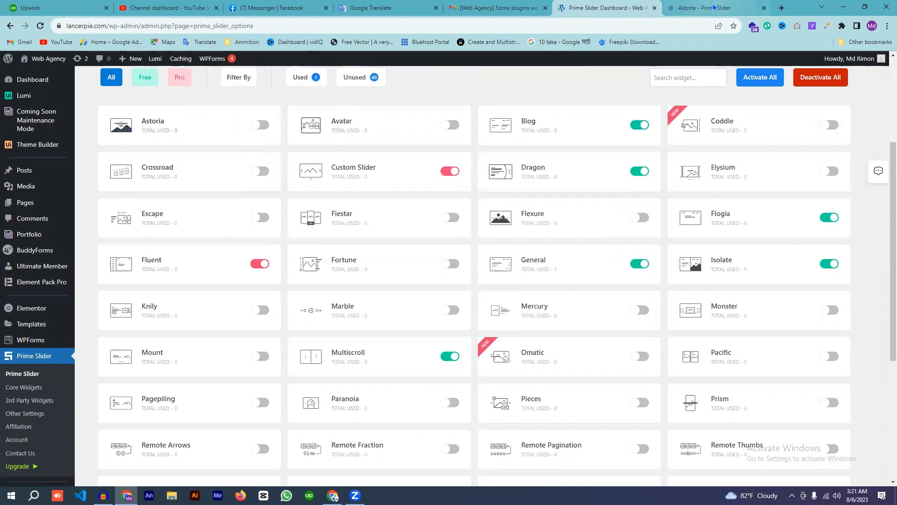
left_click(713, 7)
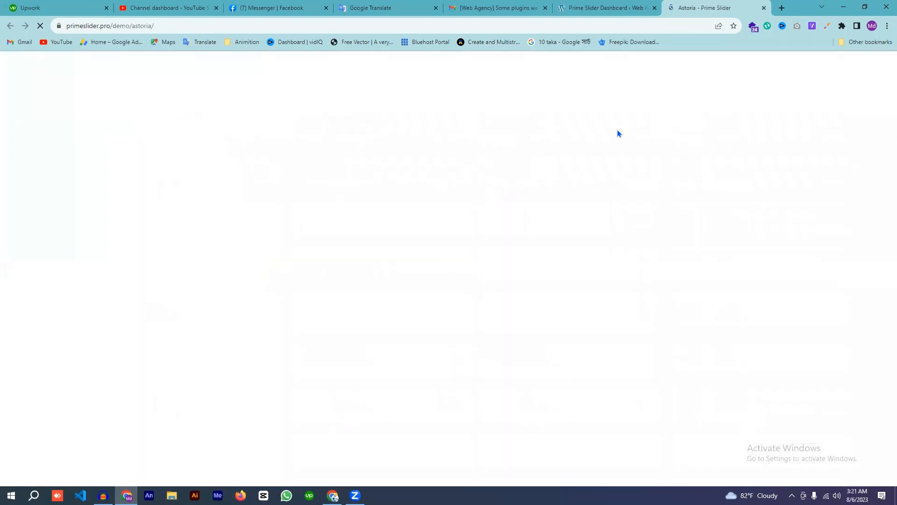
scroll(526, 190, "down", 5)
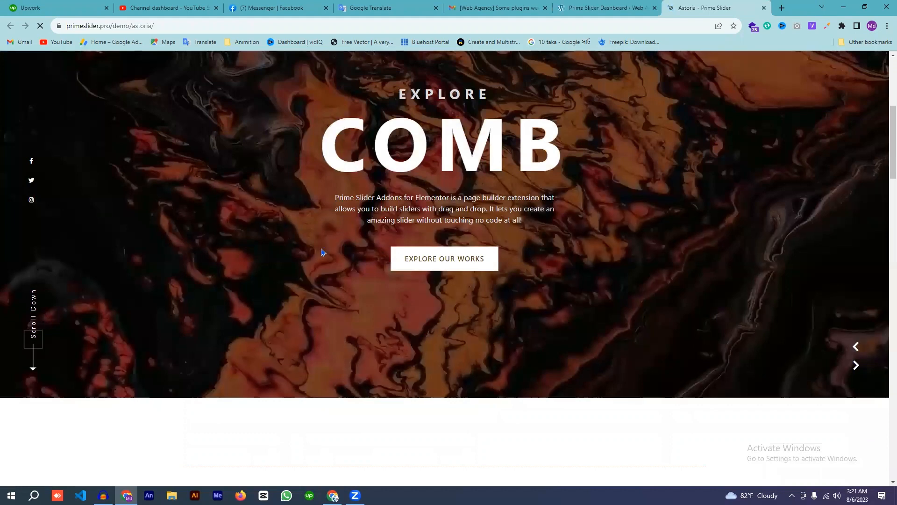
left_click(857, 367)
scroll(654, 304, "up", 1)
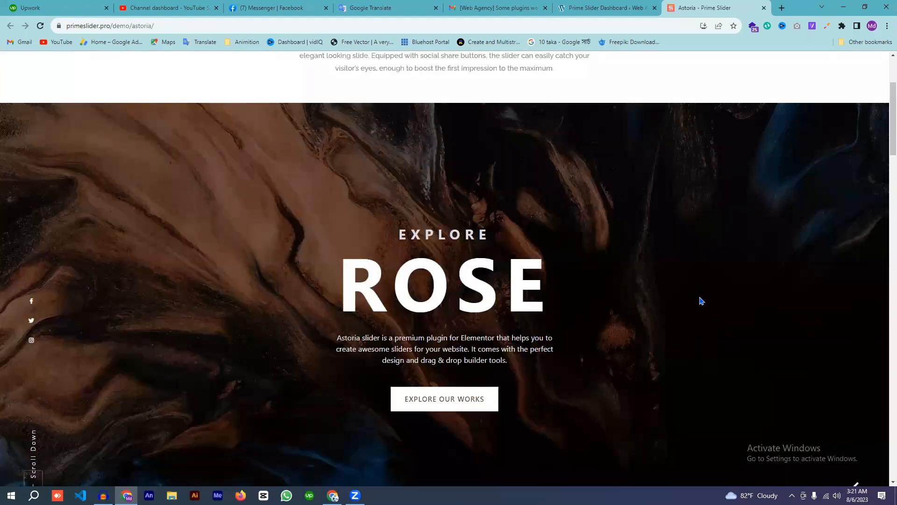
scroll(715, 309, "down", 1)
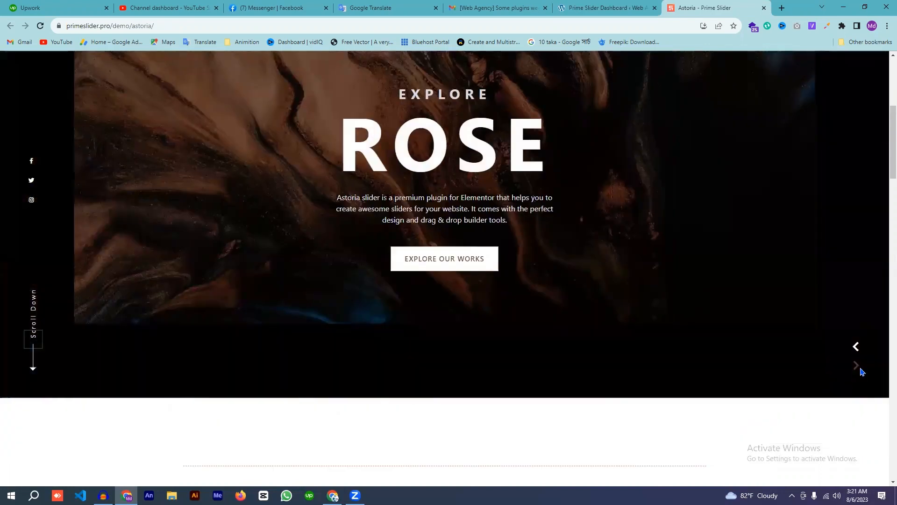
left_click(859, 368)
key("ctrl+shift+Tab")
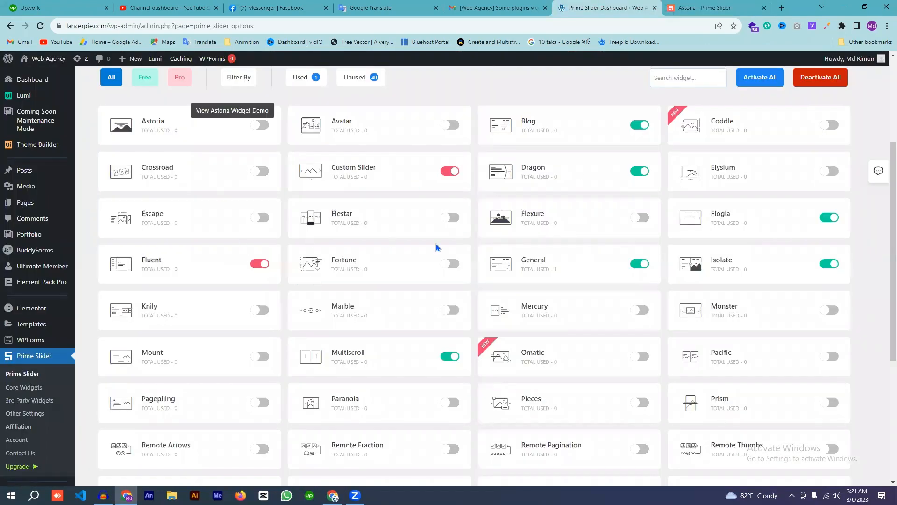
Step: Open the site's "Not Found" page for editing with Elementor and close the Astoria demo page
scroll(414, 262, "down", 4)
scroll(414, 263, "up", 7)
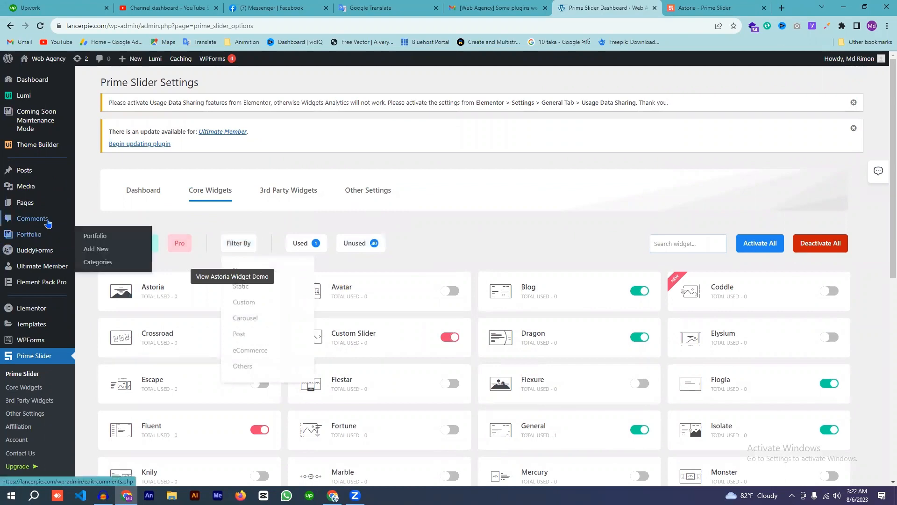
mouse_move(22, 206)
left_click(100, 208)
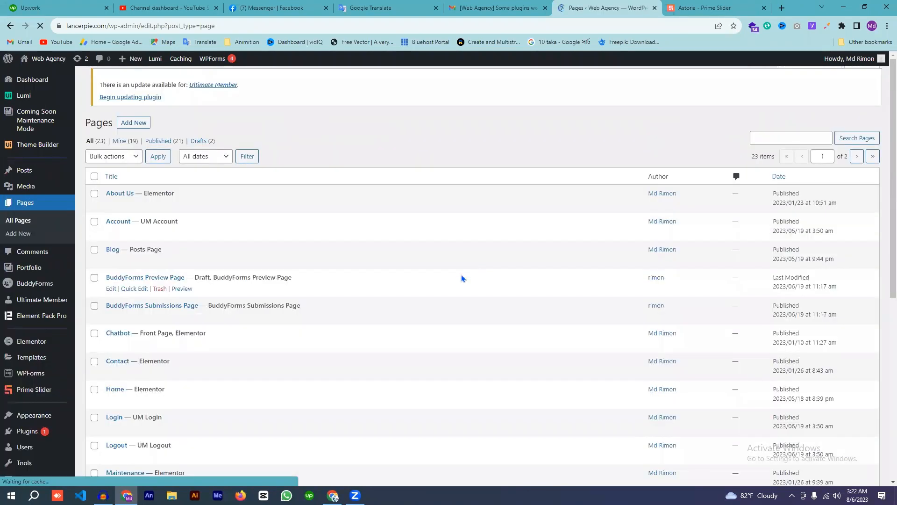
scroll(421, 212, "down", 4)
scroll(167, 209, "down", 2)
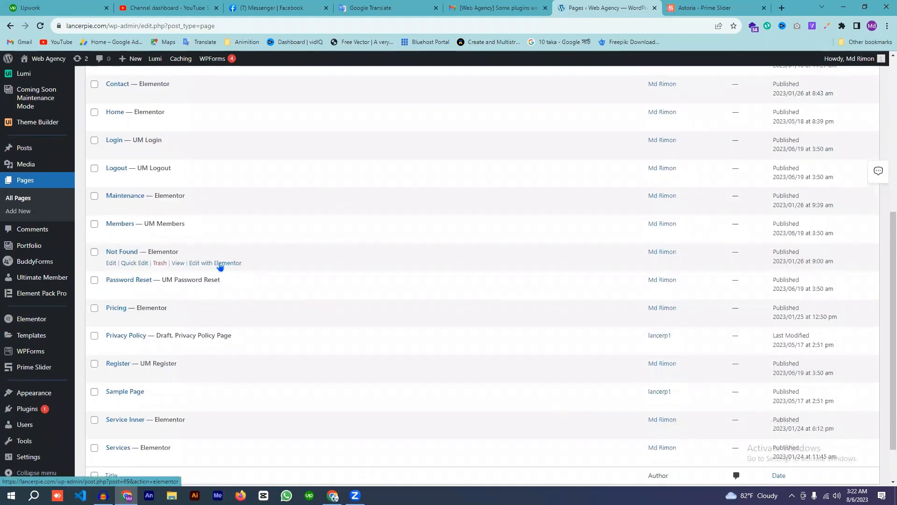
middle_click(231, 263)
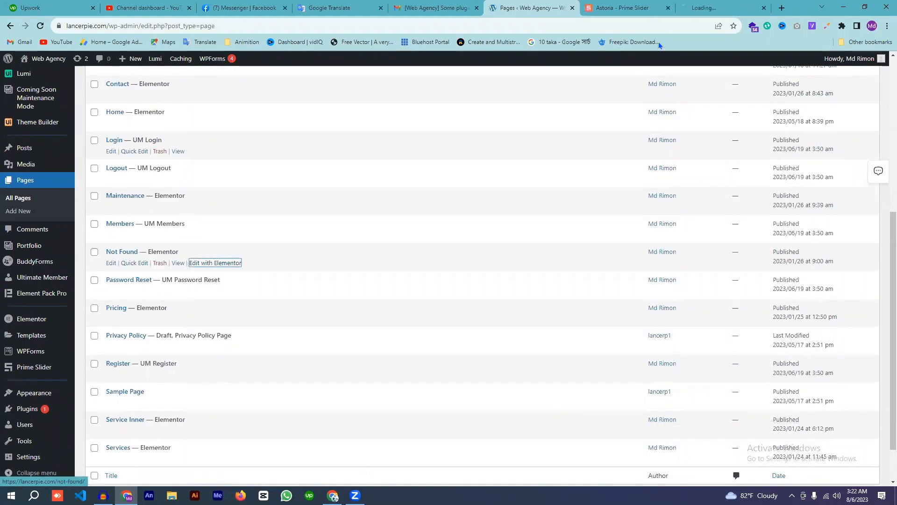
left_click(668, 8)
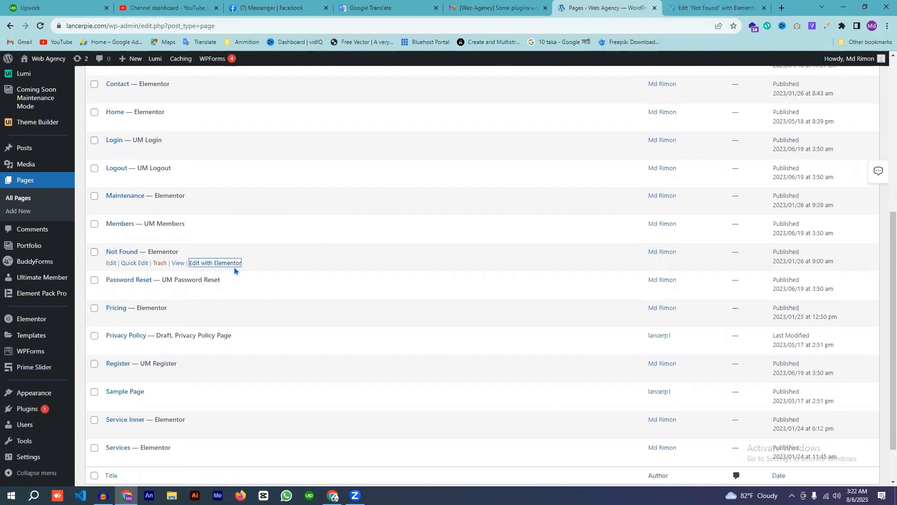
left_click(717, 6)
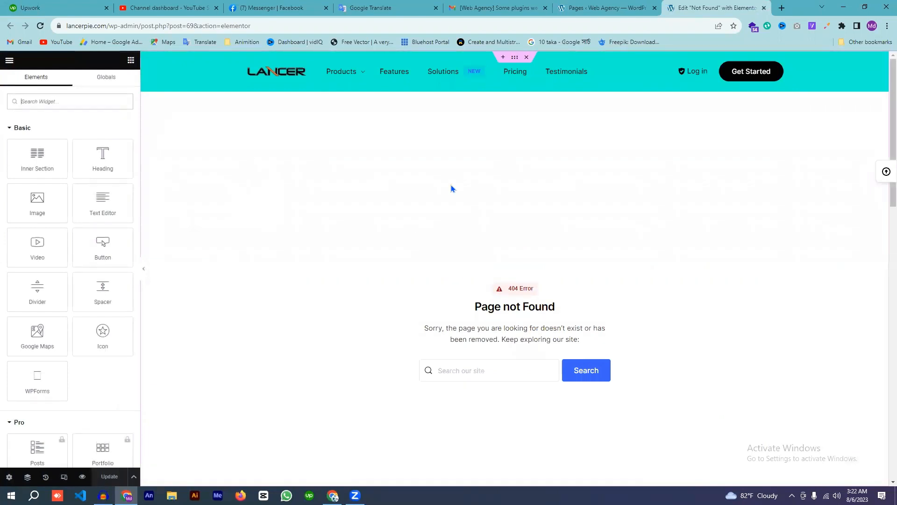
Step: Delete the section with the red arrow button below the 404 search section
scroll(323, 210, "down", 4)
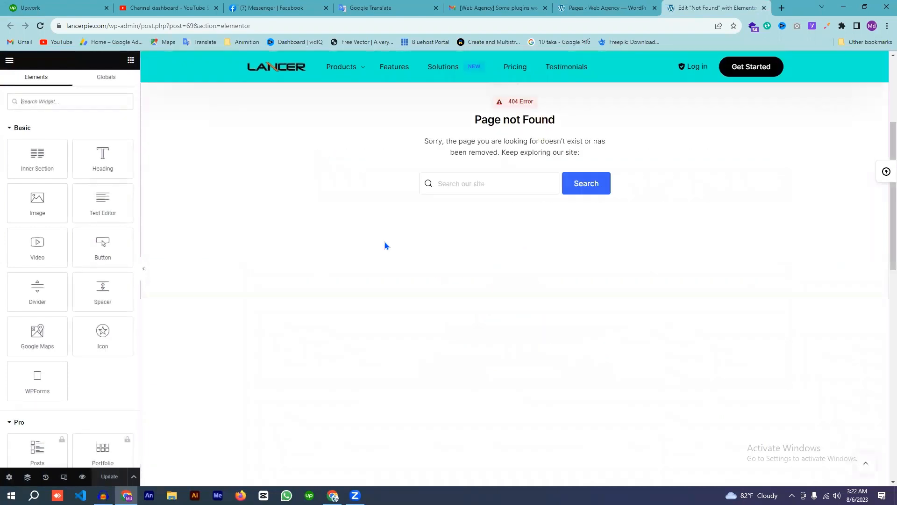
scroll(444, 267, "down", 3)
scroll(493, 250, "down", 3)
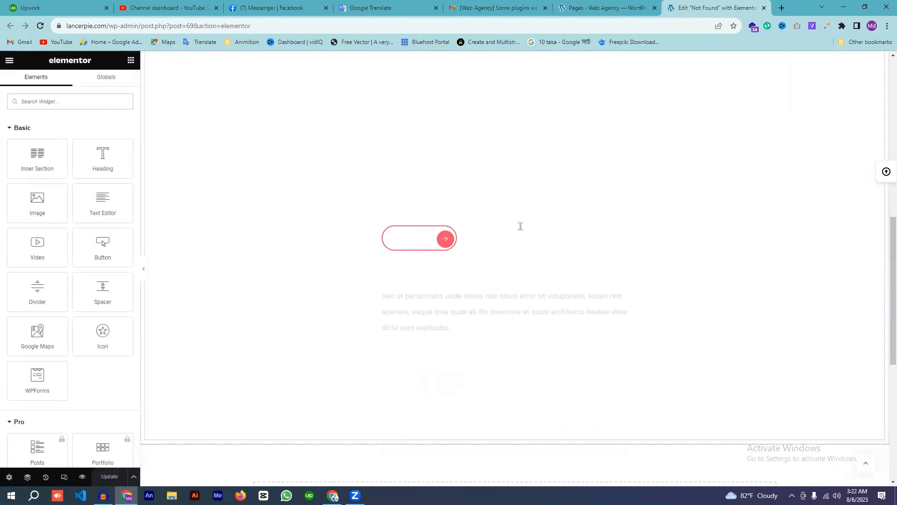
scroll(519, 234, "up", 5)
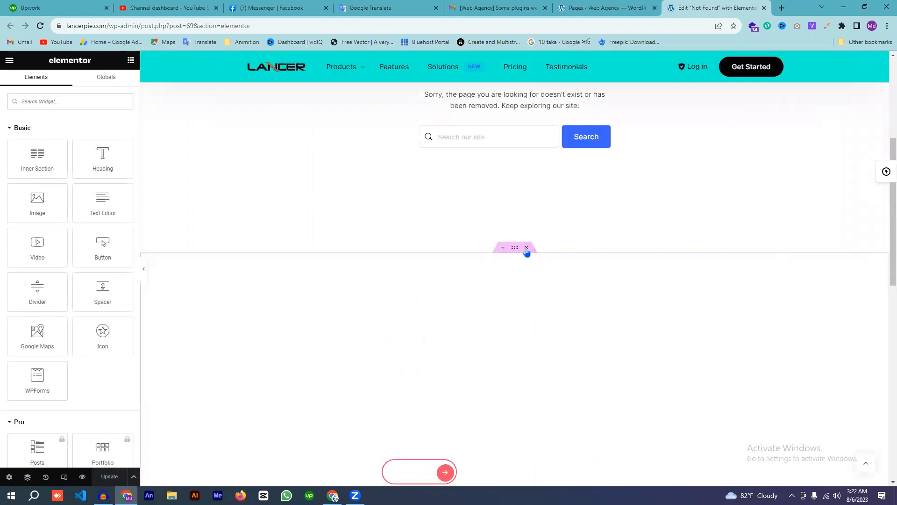
left_click(526, 248)
Step: Add a single-column section below the 404 content, set its content width to Full Width and turn on Stretch Section
scroll(433, 237, "down", 3)
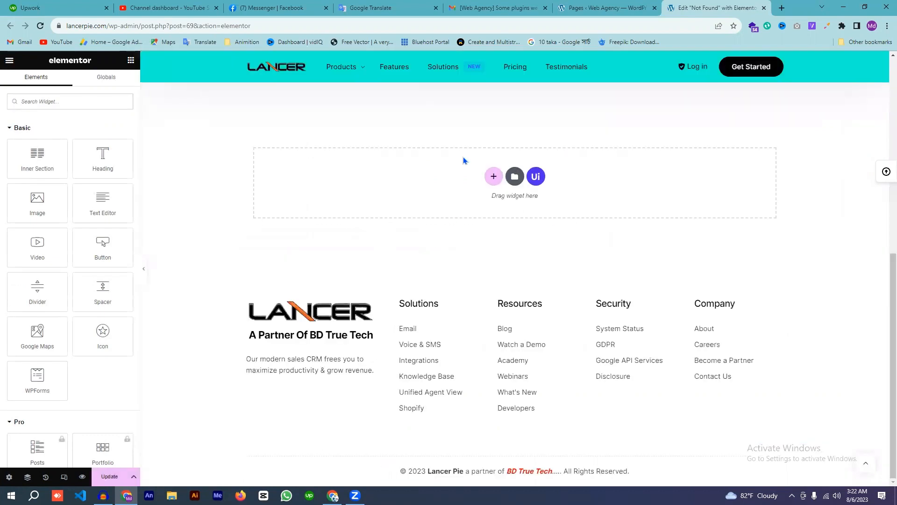
left_click(492, 177)
left_click(386, 200)
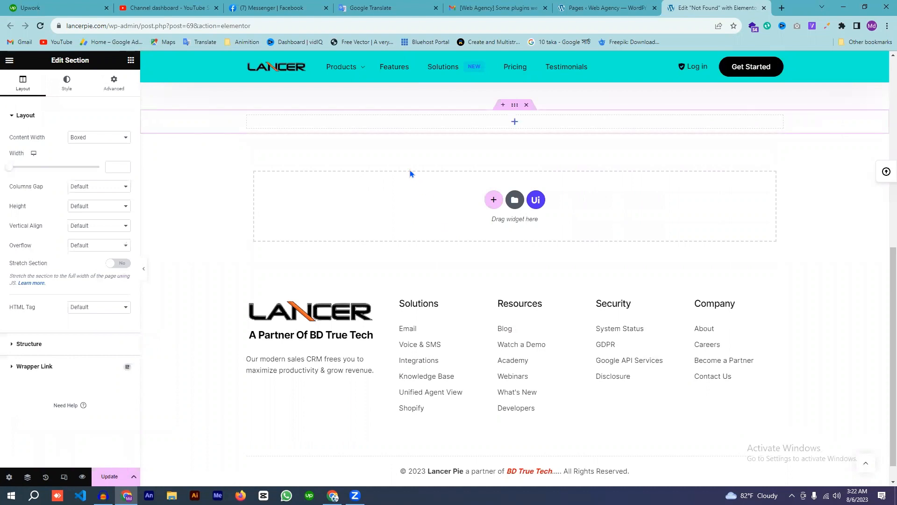
left_click(103, 138)
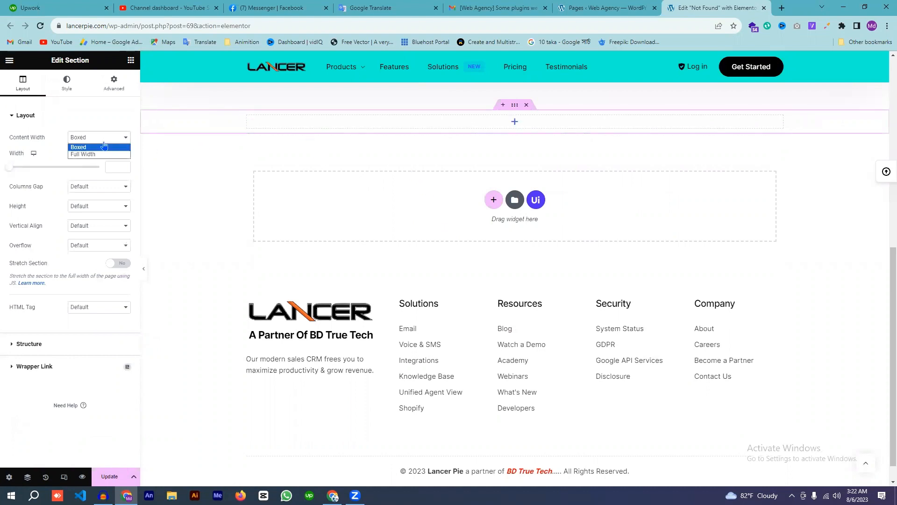
left_click(105, 154)
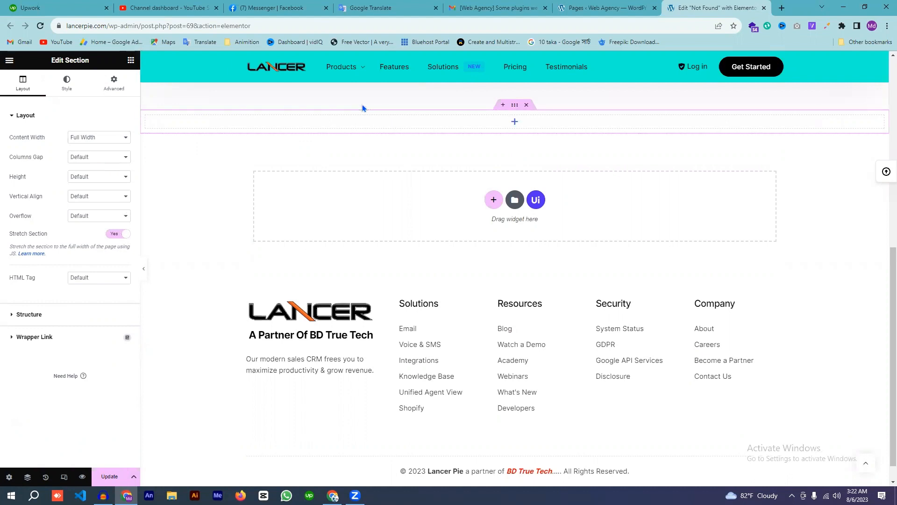
Step: Search the widgets for "slider" and place the Prime Slider General widget in the empty full-width section
left_click(131, 60)
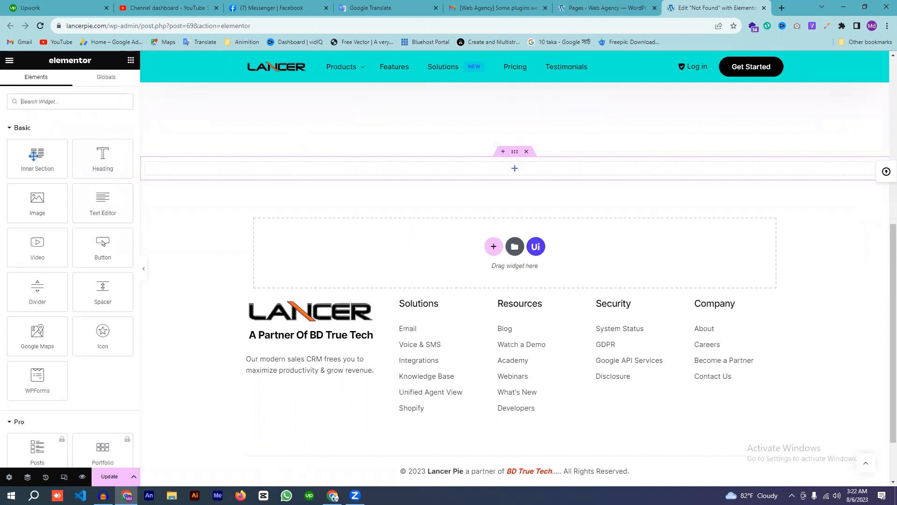
left_click(39, 101)
type("slider")
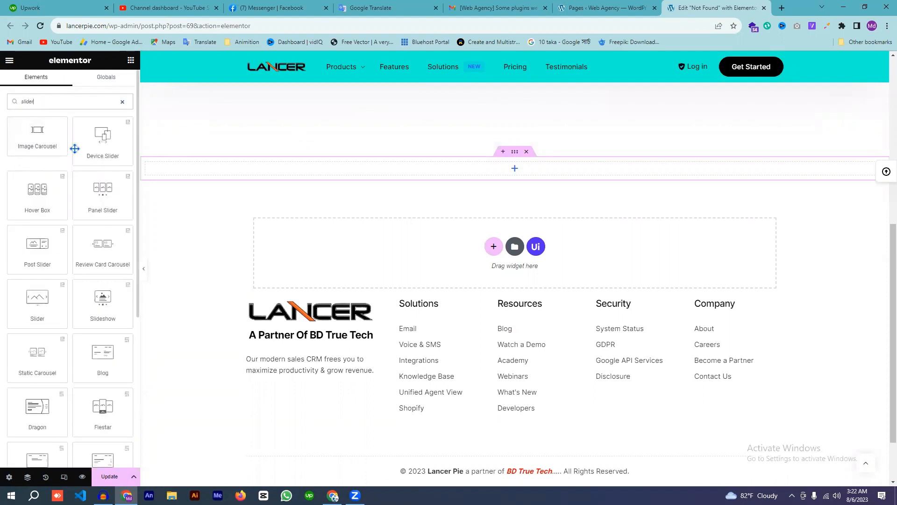
scroll(20, 154, "down", 1)
scroll(55, 201, "up", 1)
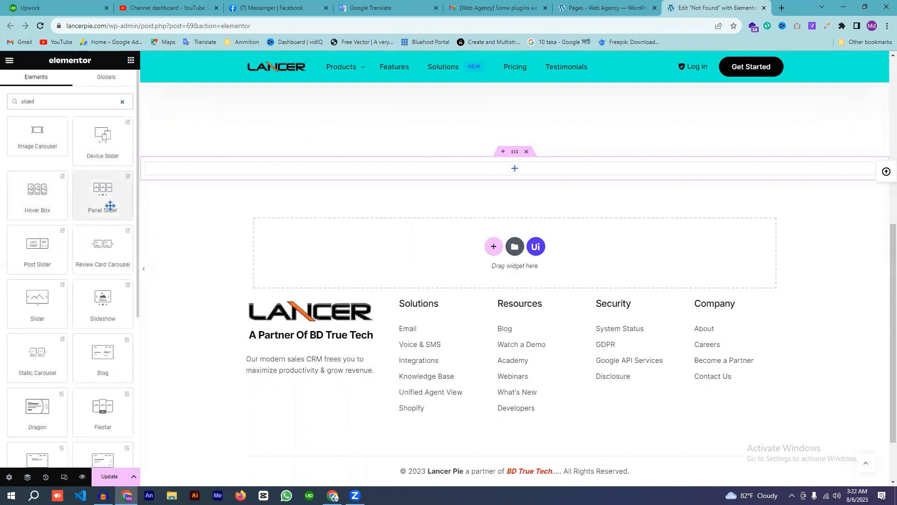
scroll(50, 191, "down", 1)
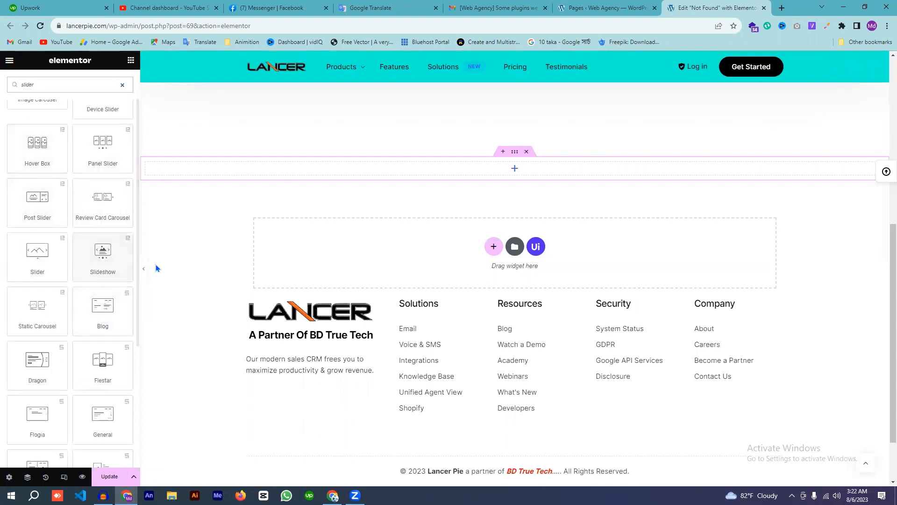
scroll(105, 293, "down", 1)
scroll(105, 293, "down", 1)
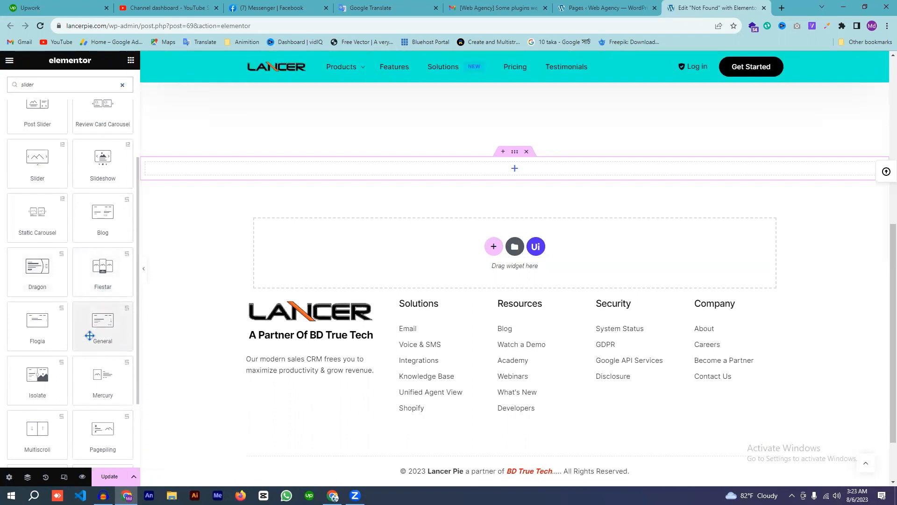
left_click_drag(89, 335, 276, 167)
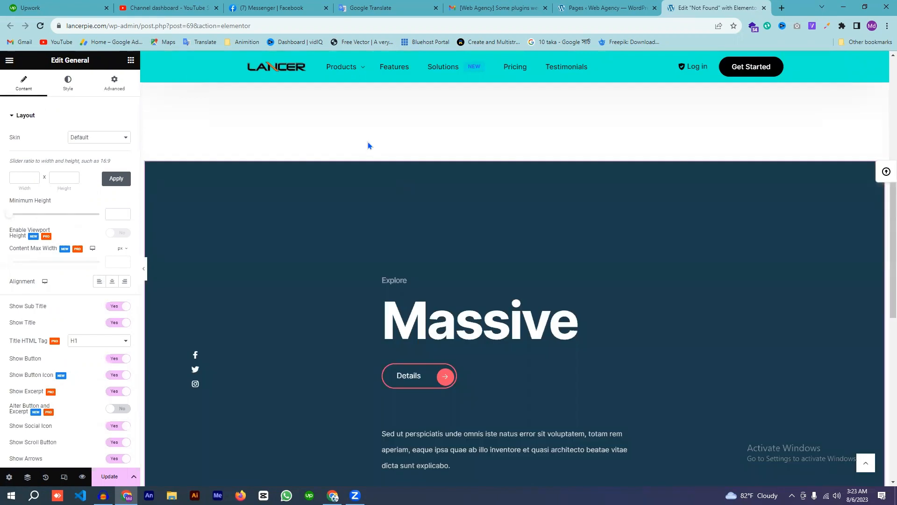
Step: Delete the Vibrant and Wallow slides from the General widget's slider items, keeping only Massive
scroll(368, 145, "down", 3)
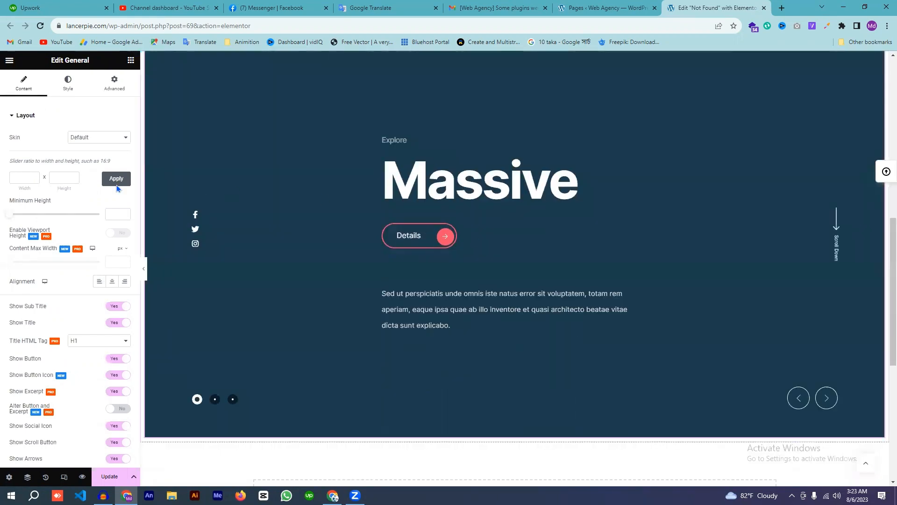
scroll(56, 173, "down", 6)
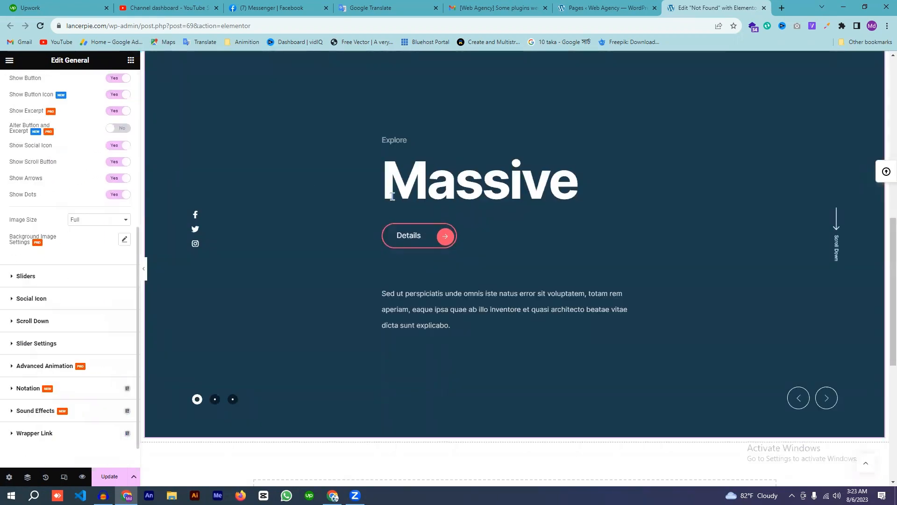
scroll(376, 223, "up", 3)
scroll(85, 197, "up", 5)
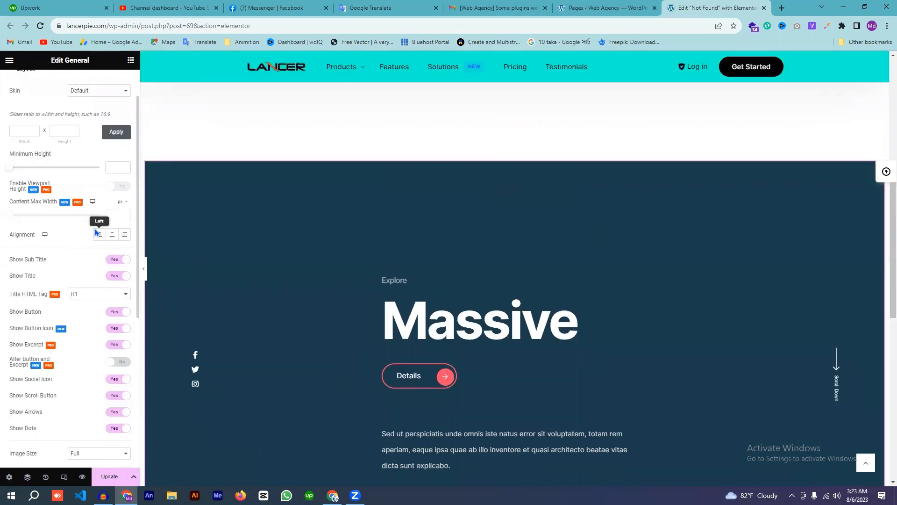
scroll(77, 172, "down", 4)
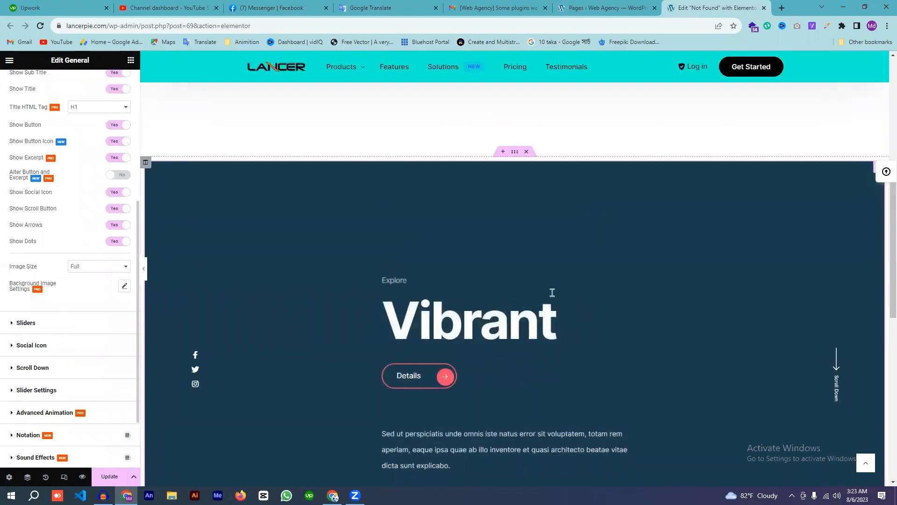
scroll(219, 292, "down", 3)
scroll(55, 253, "down", 1)
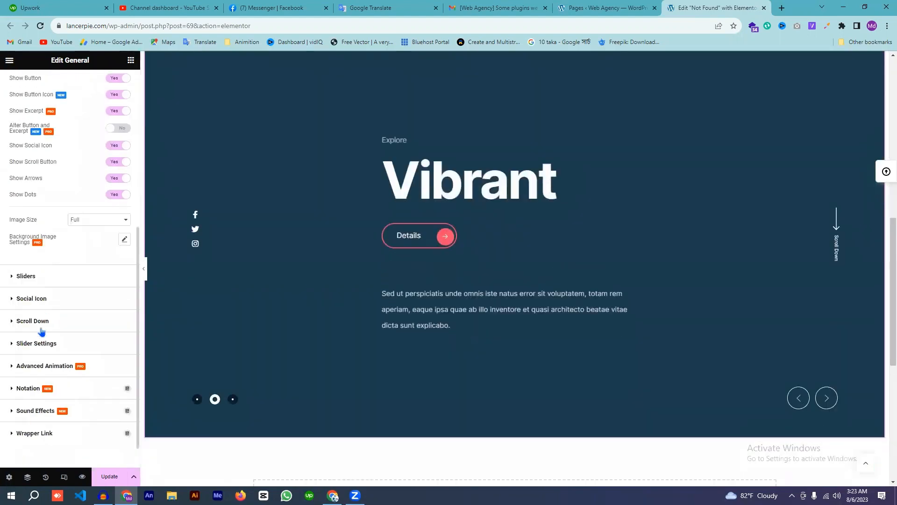
left_click(37, 281)
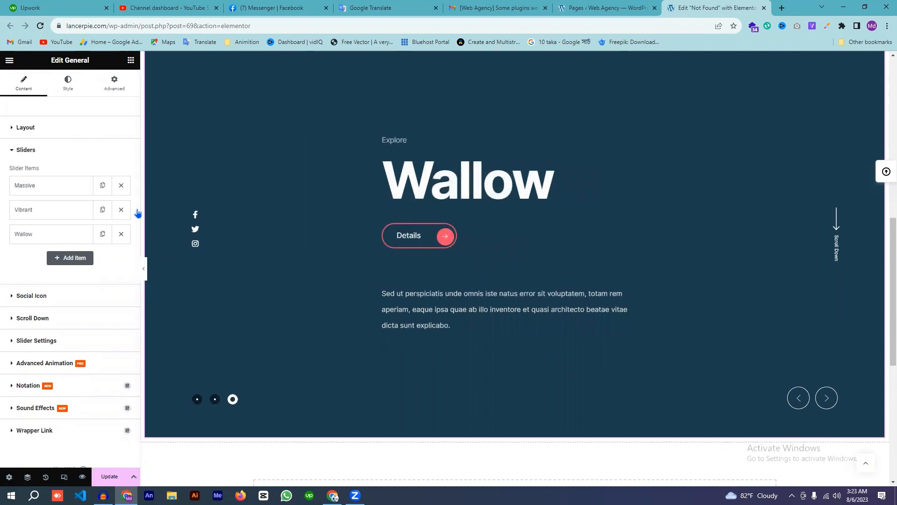
left_click(120, 210)
left_click(120, 209)
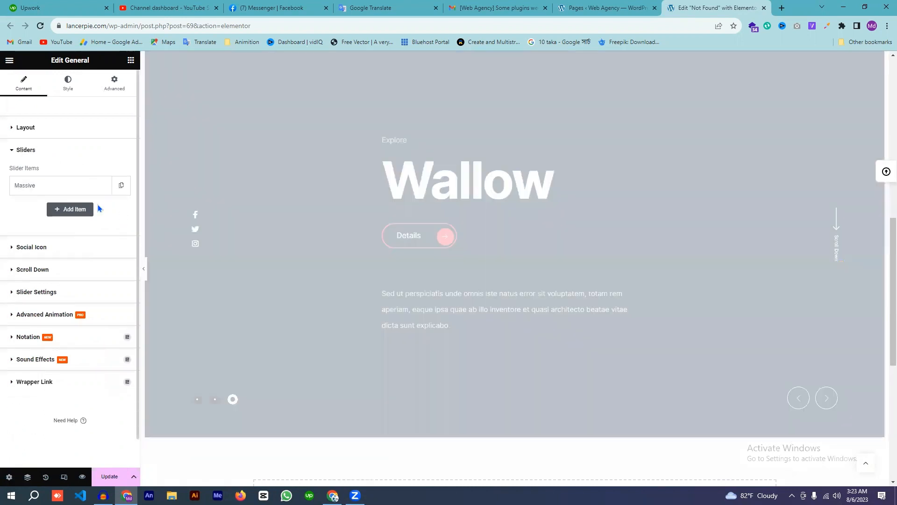
Step: Clear the remaining slide's sub title and set its title to the Barry Group site's headline, "Exporting Top Quality Seafood Around the World"
left_click(52, 189)
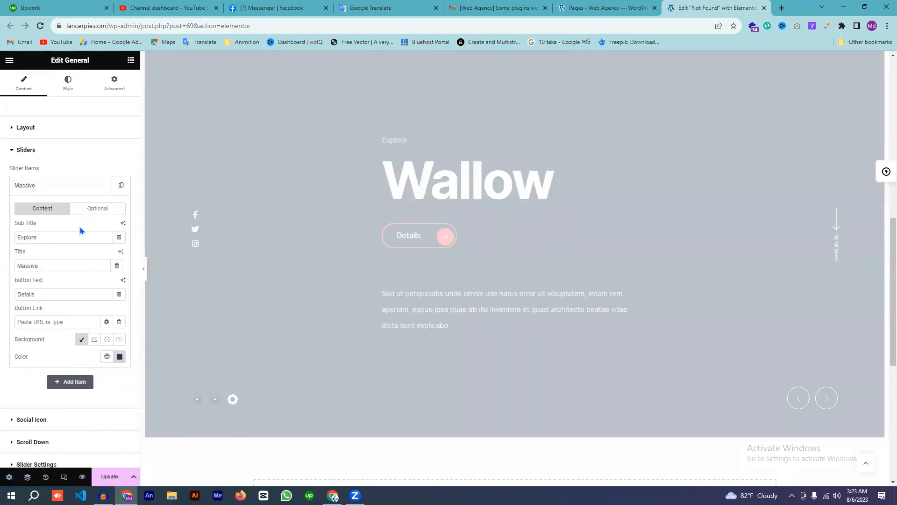
left_click_drag(49, 238, 9, 240)
key("BackSpace")
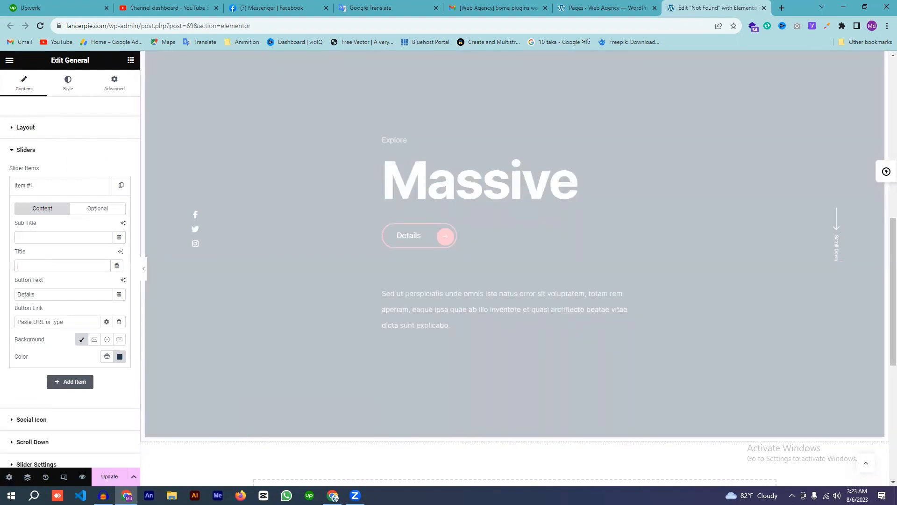
key("alt+Tab")
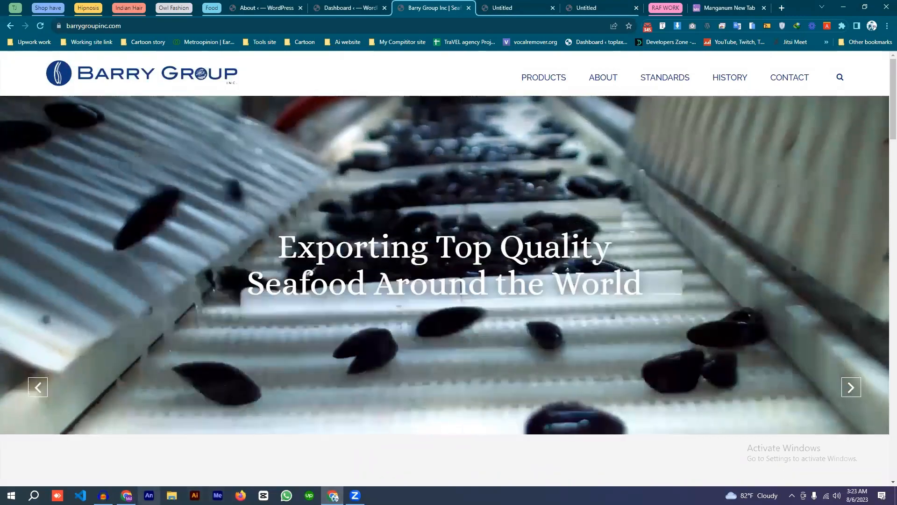
left_click(126, 495)
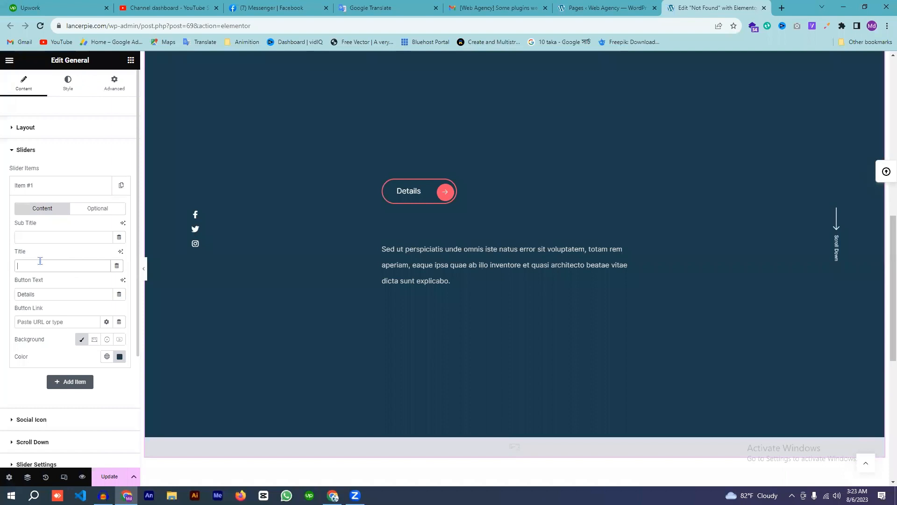
key("super+v")
left_click(60, 306)
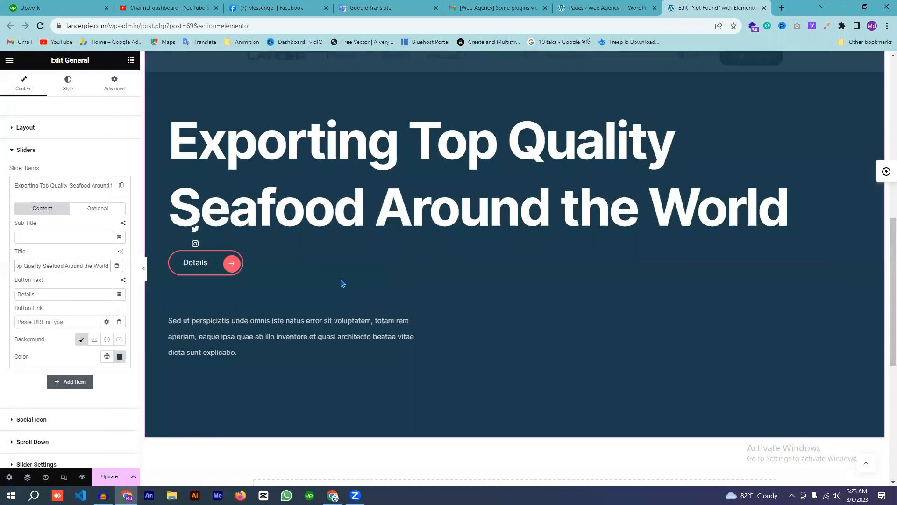
Step: Clear the slide's button text and delete its optional excerpt paragraph
scroll(60, 212, "down", 2)
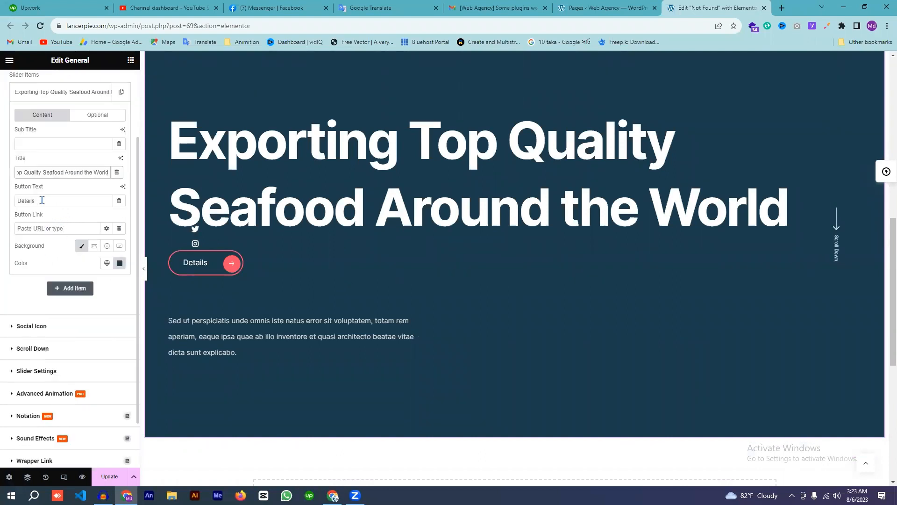
left_click_drag(42, 200, 9, 212)
key("BackSpace")
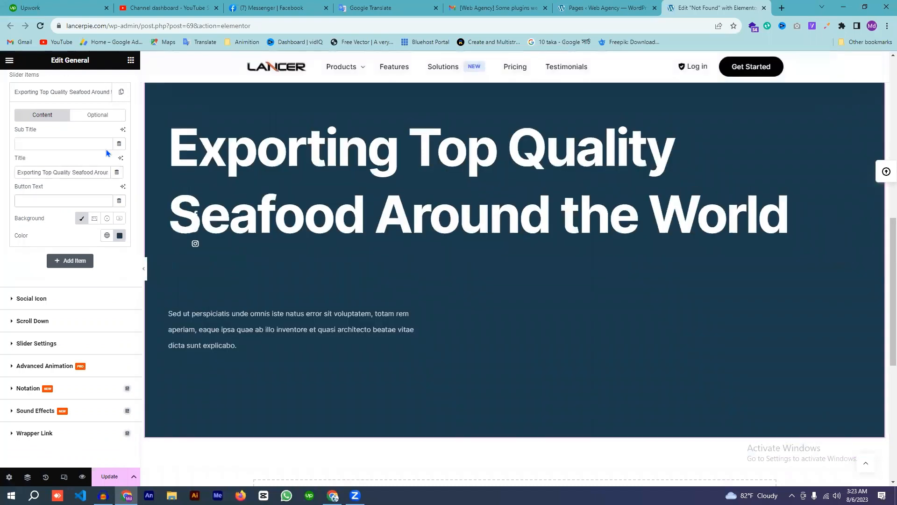
left_click(113, 117)
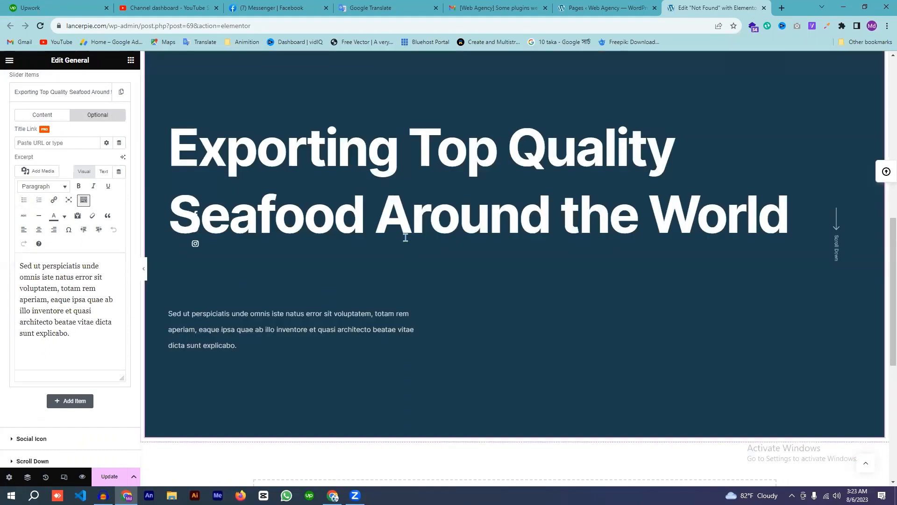
left_click_drag(70, 333, 7, 259)
key("BackSpace")
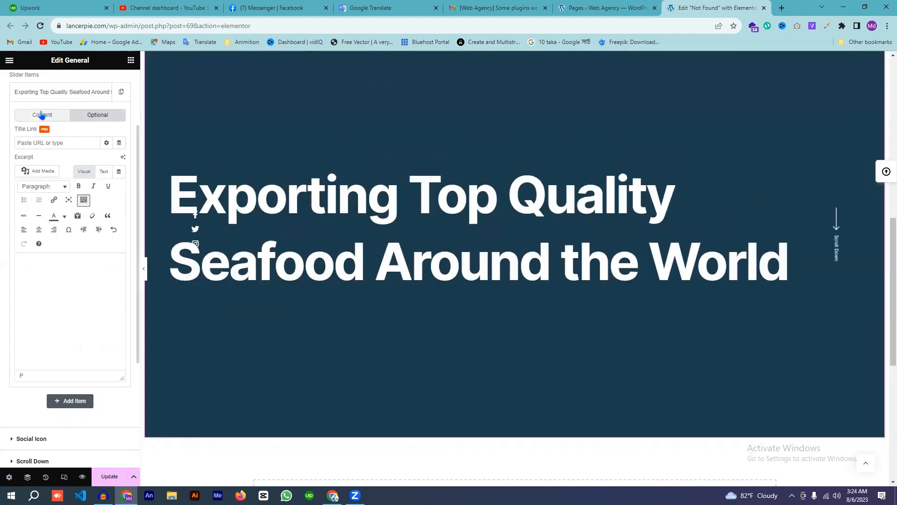
Step: Switch the slide's background type to Video and open the WordPress Media Library's file selection for a new upload
left_click(42, 115)
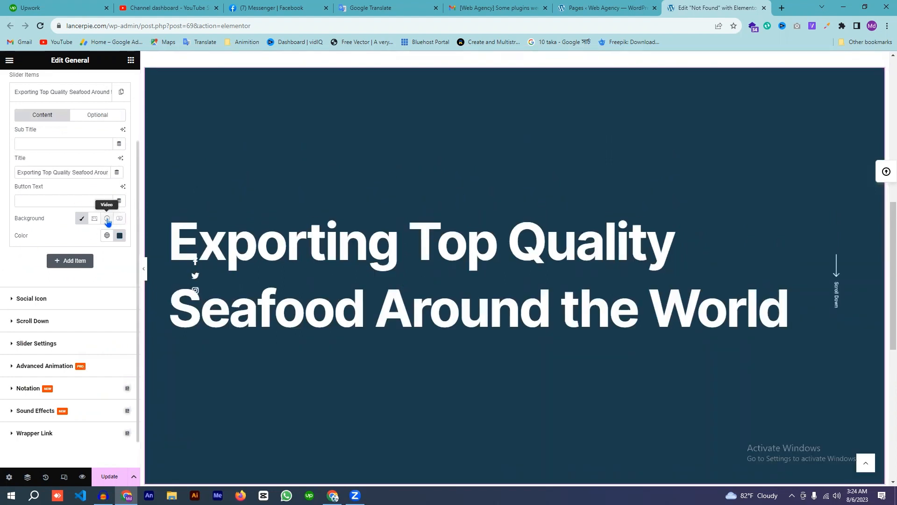
left_click(108, 220)
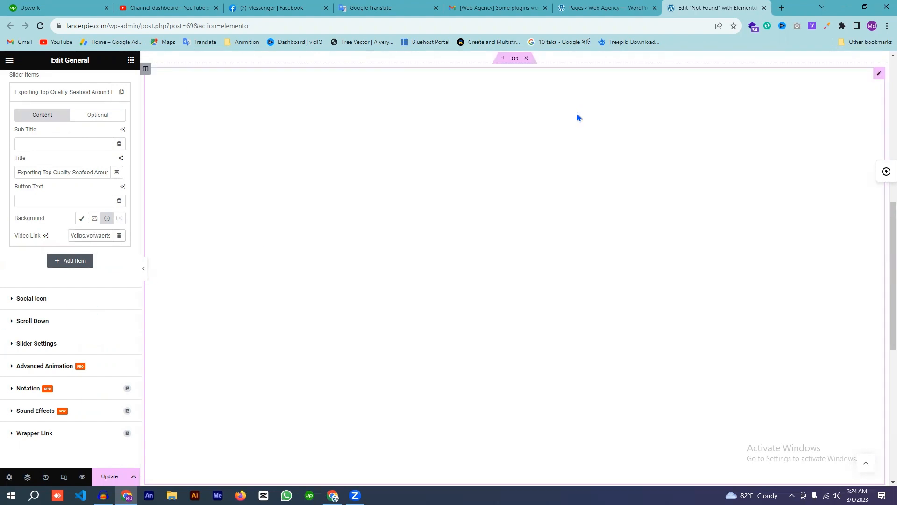
left_click(622, 5)
mouse_move(36, 169)
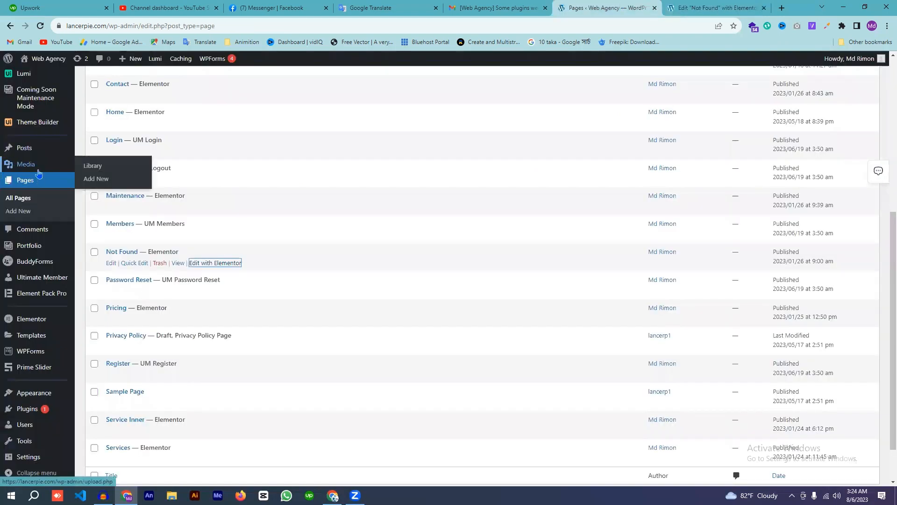
left_click(92, 166)
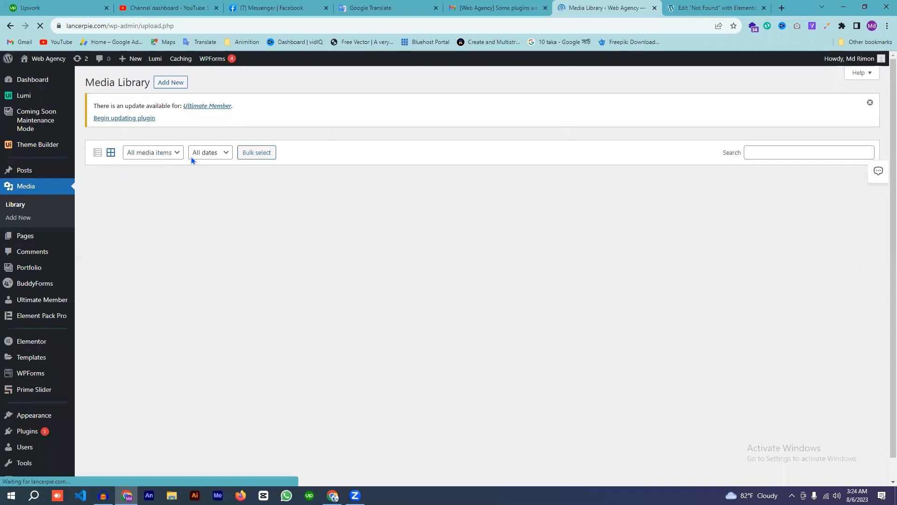
left_click(171, 83)
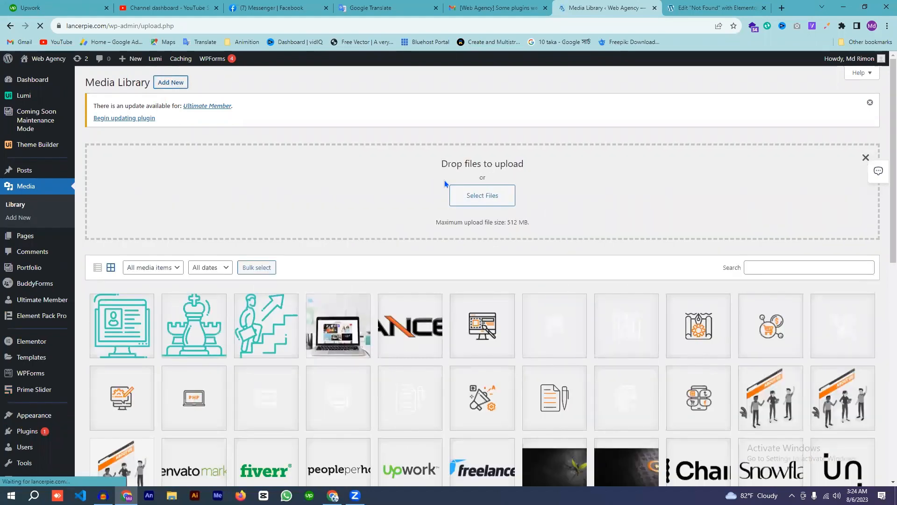
left_click(491, 198)
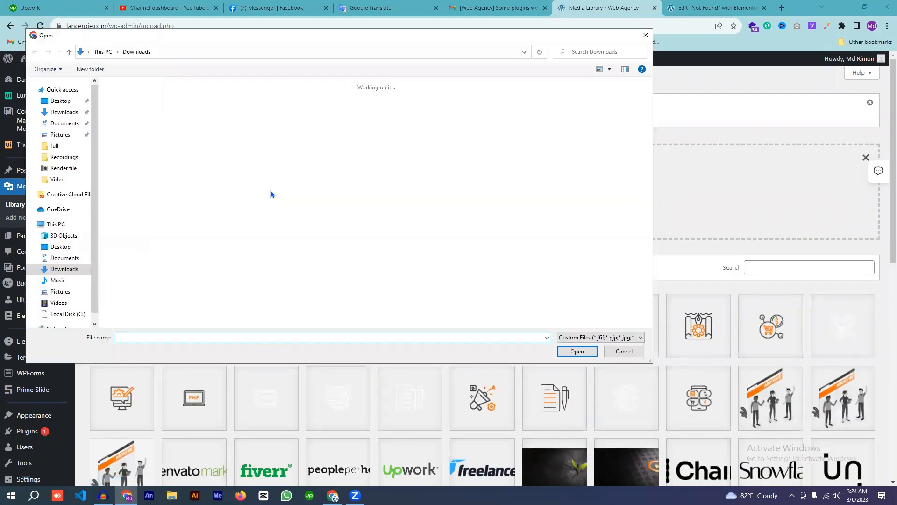
Step: Upload Barry_Group_Web_Loop_Nov9_2017.mp4 from the Video folder in Downloads to the Media Library
left_click(59, 114)
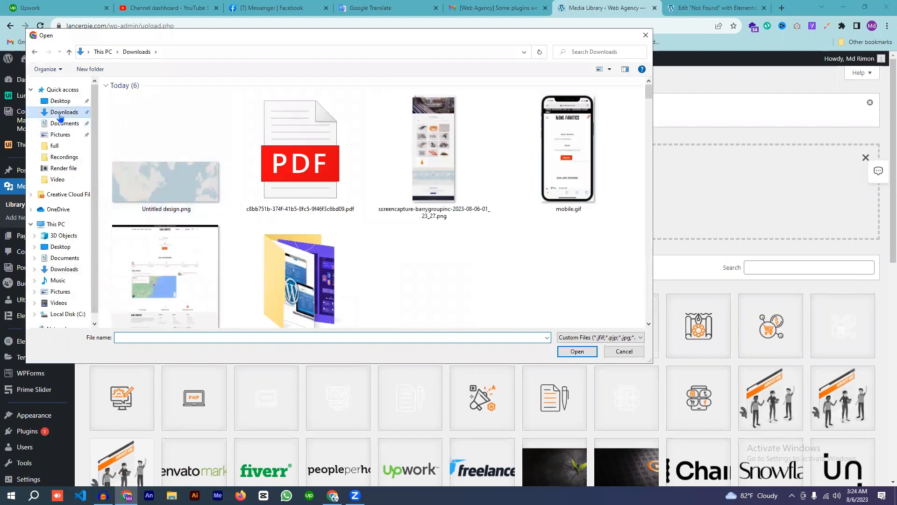
scroll(370, 240, "down", 1)
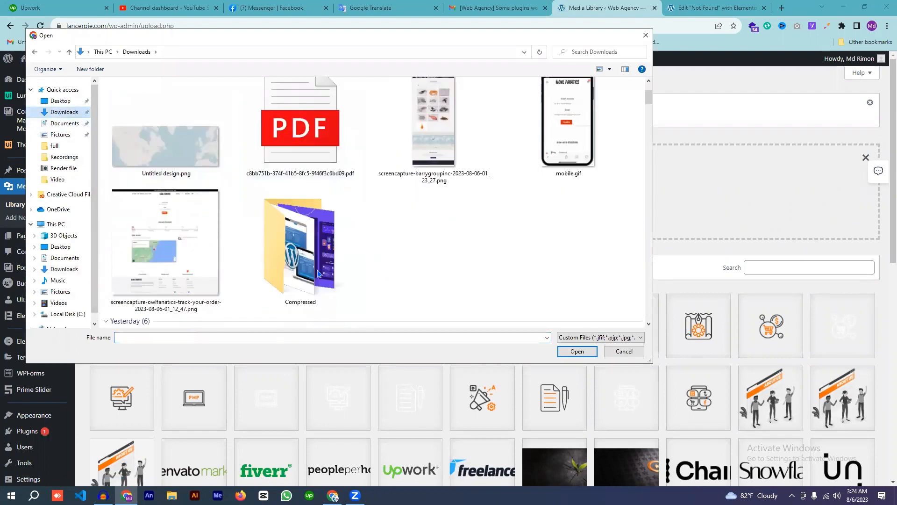
scroll(114, 176, "up", 1)
scroll(158, 175, "down", 8)
scroll(254, 189, "up", 4)
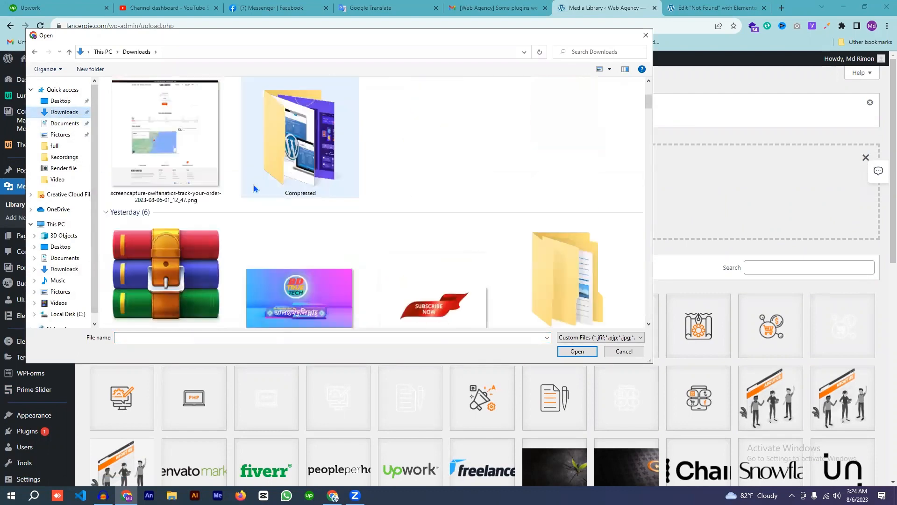
scroll(215, 187, "down", 3)
scroll(363, 175, "up", 6)
scroll(363, 176, "down", 7)
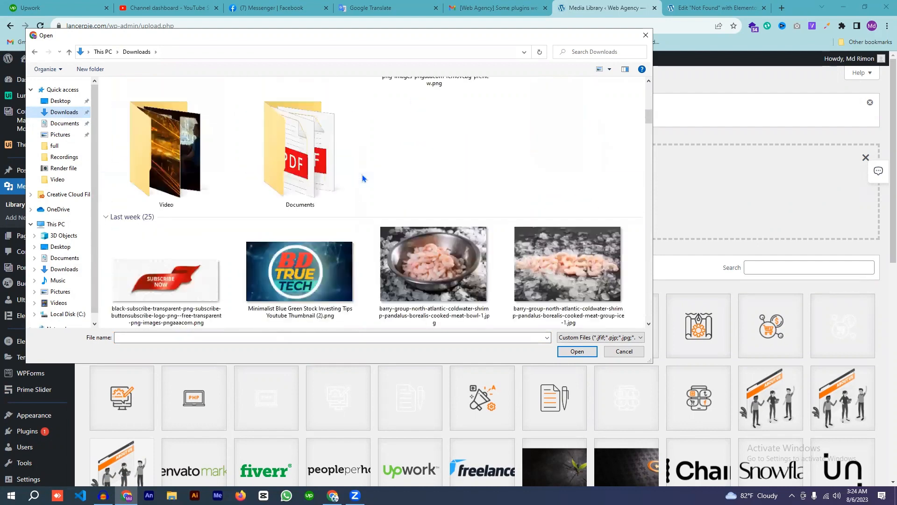
double_click(164, 154)
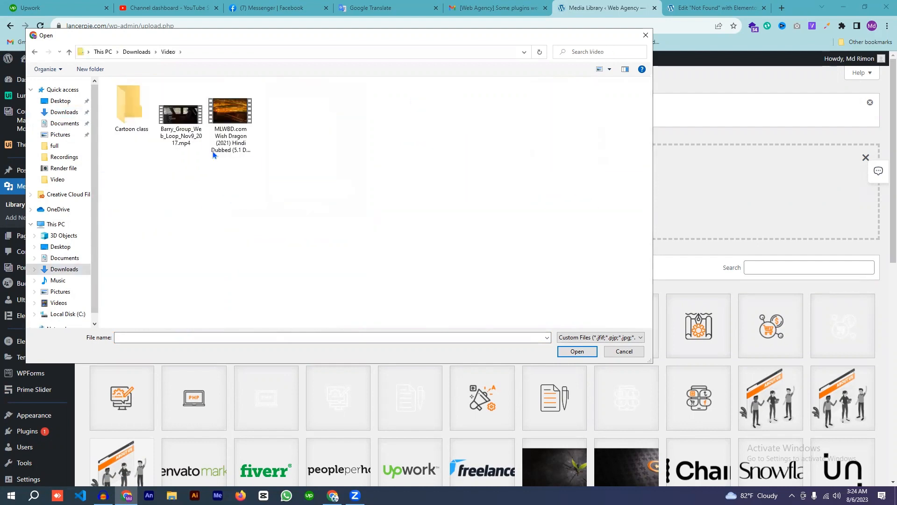
double_click(186, 123)
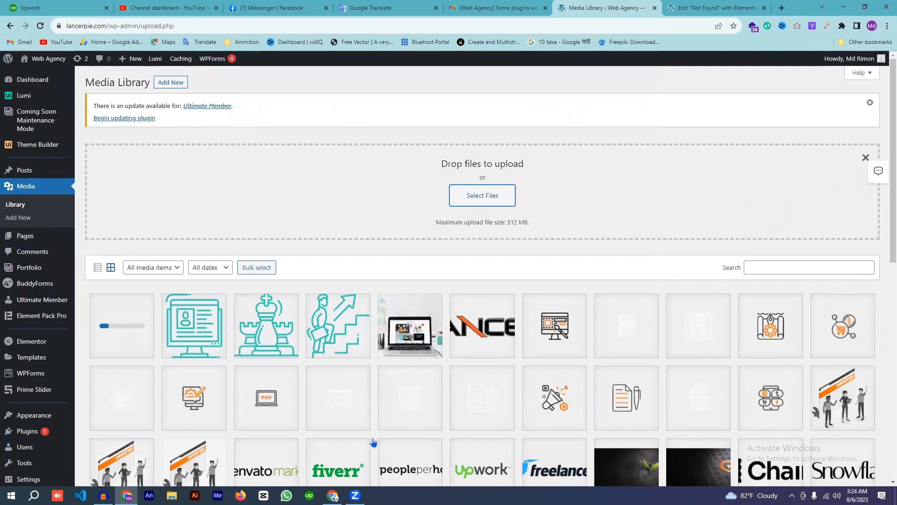
Step: Copy the file URL of the uploaded Barry_Group_Web_Loop_Nov9_2017.mp4 from its attachment details in the Media Library
left_click(332, 495)
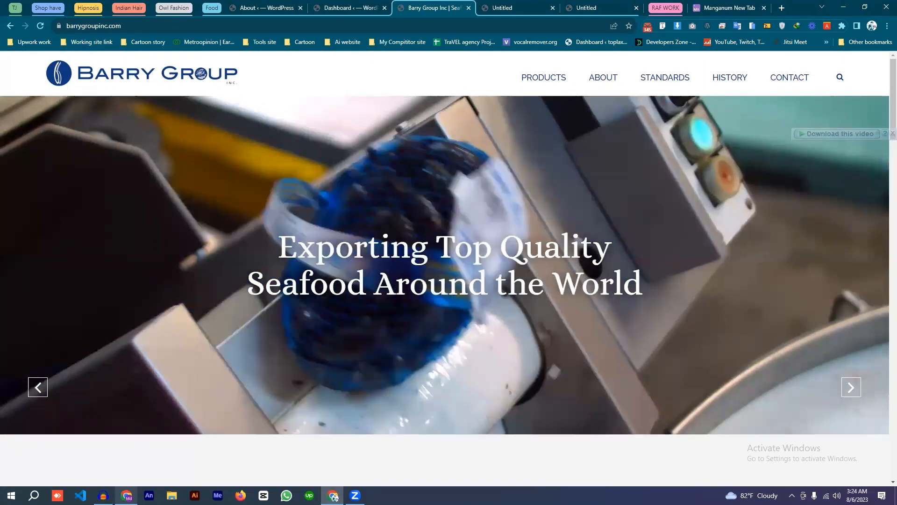
left_click(126, 496)
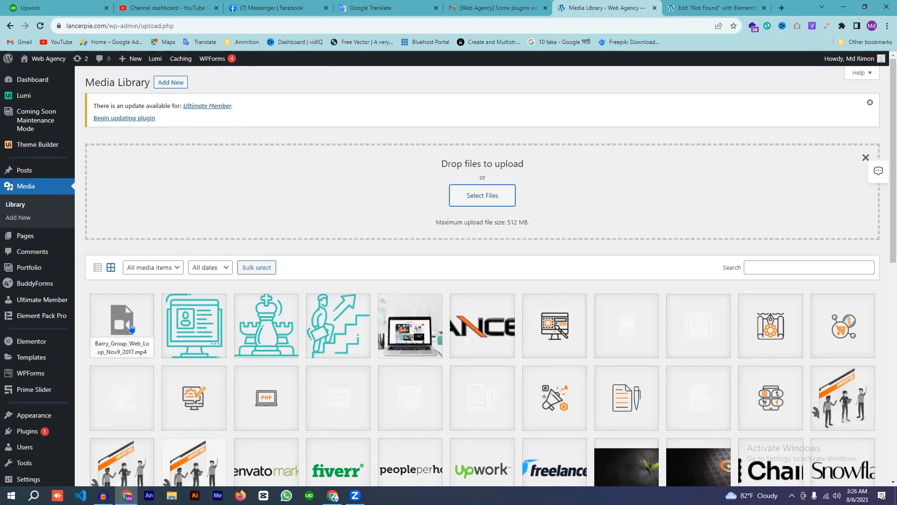
left_click(110, 320)
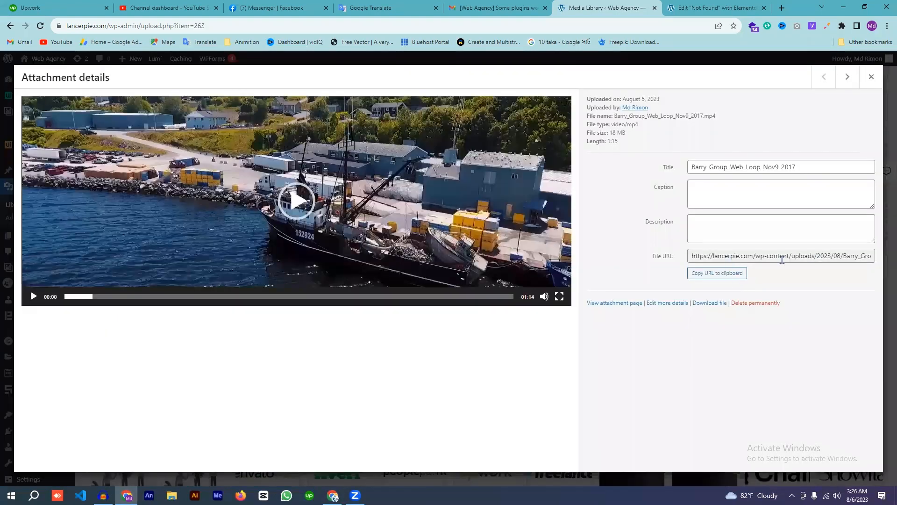
left_click(732, 275)
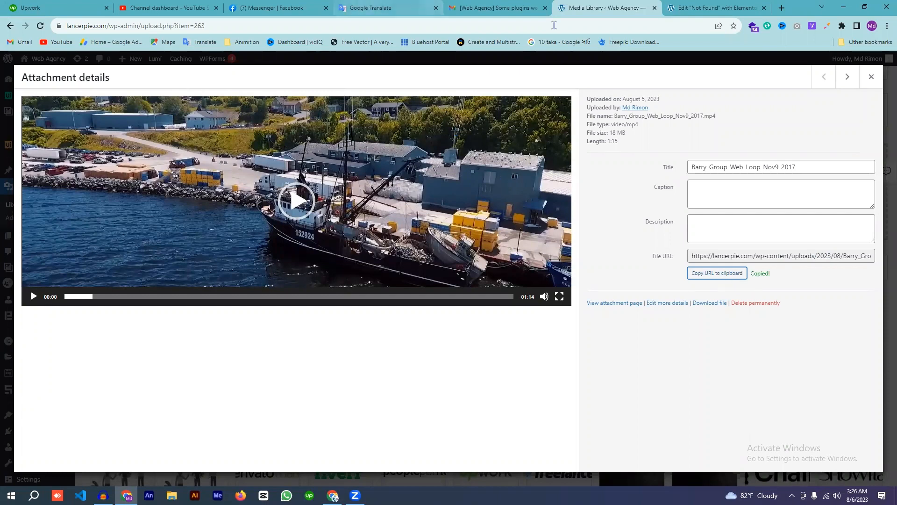
Step: Replace the slide's video link in the Elementor editor with the copied URL of the uploaded MP4
left_click(724, 4)
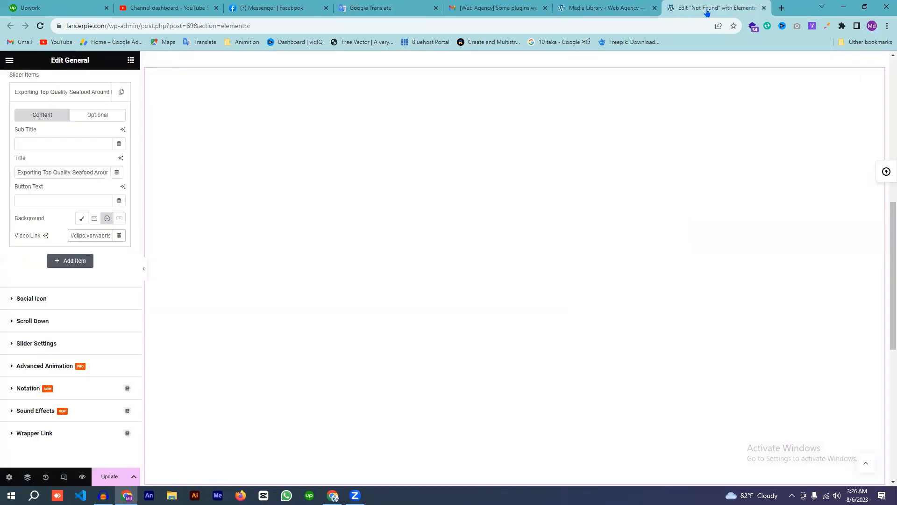
double_click(88, 235)
key("ctrl+a")
key("ctrl+v")
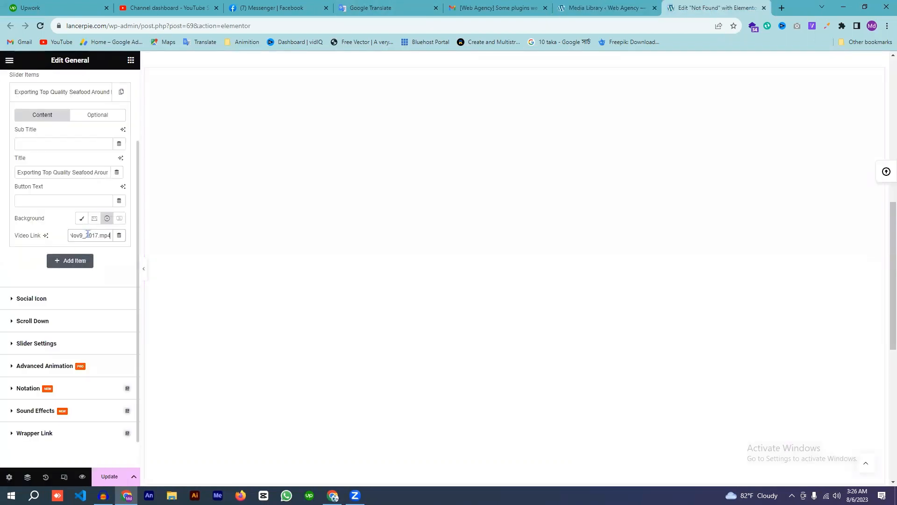
left_click(21, 266)
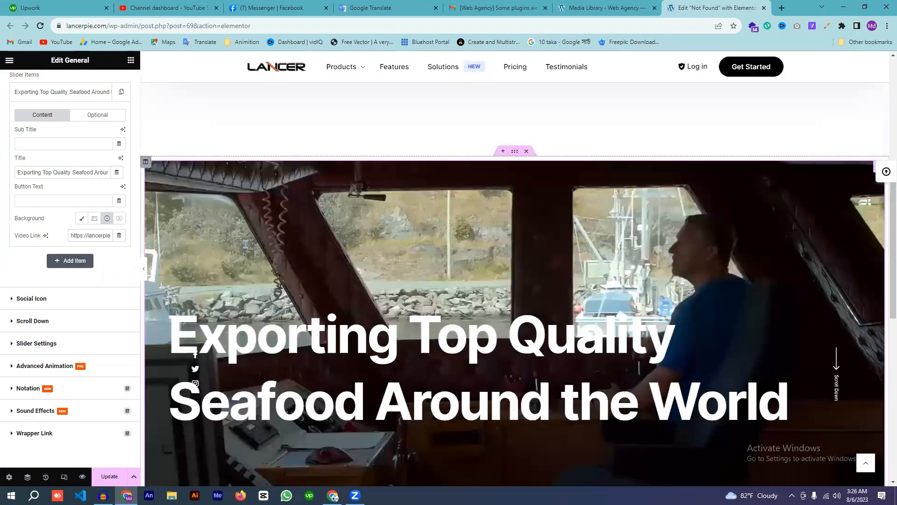
Step: Set the slide title's typography to size 72 px and weight 700 (Bold)
scroll(55, 210, "up", 2)
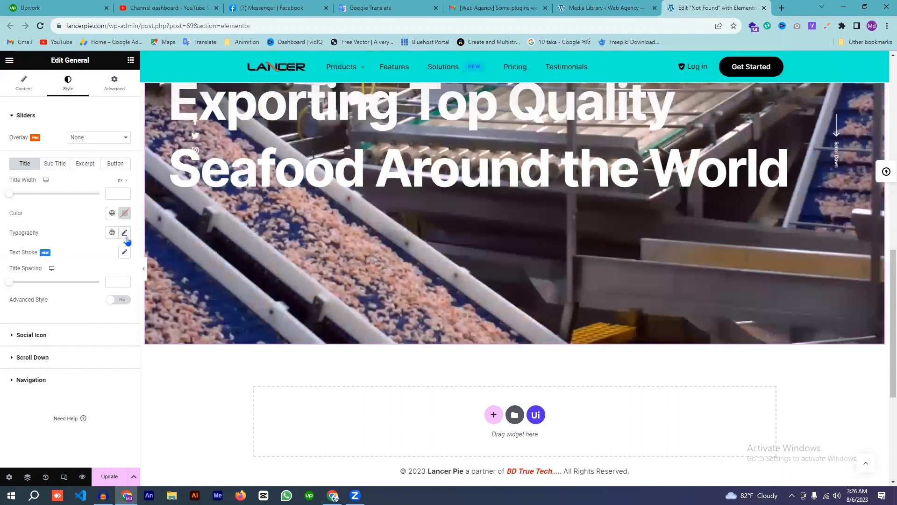
left_click(125, 235)
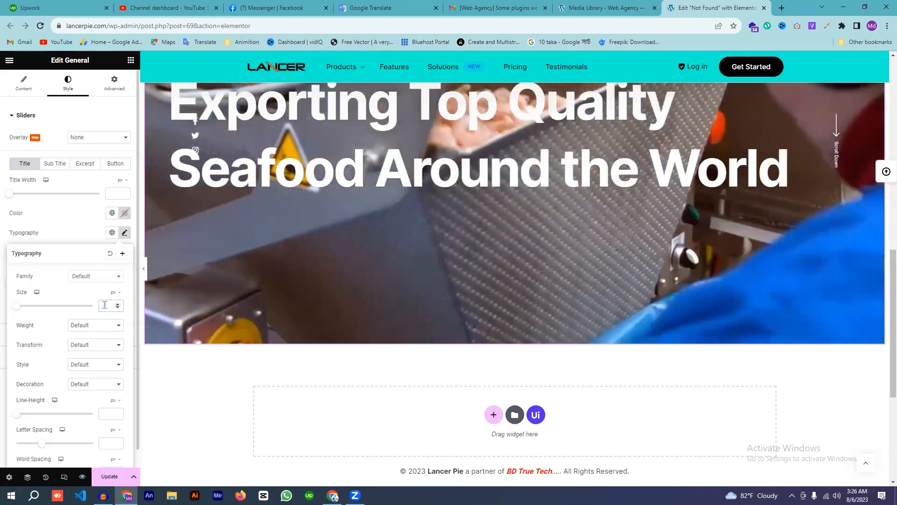
left_click(105, 306)
type("72")
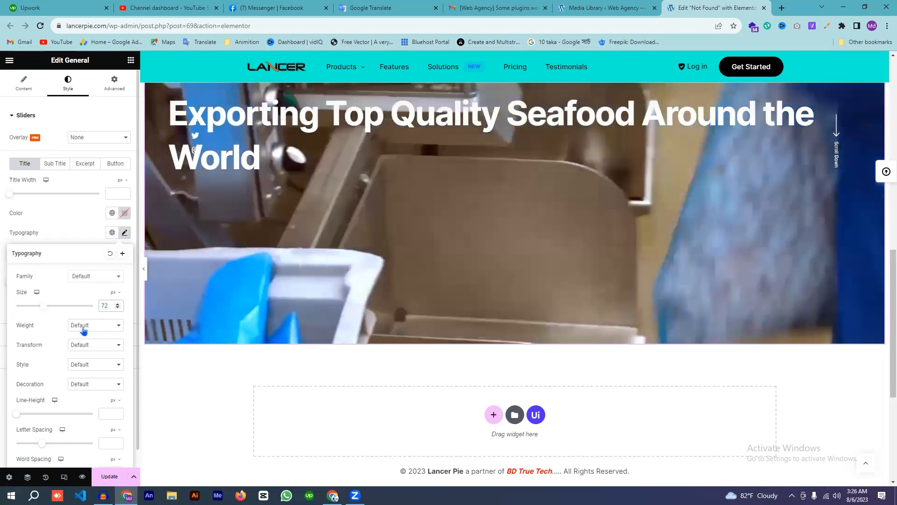
left_click(84, 326)
left_click(89, 379)
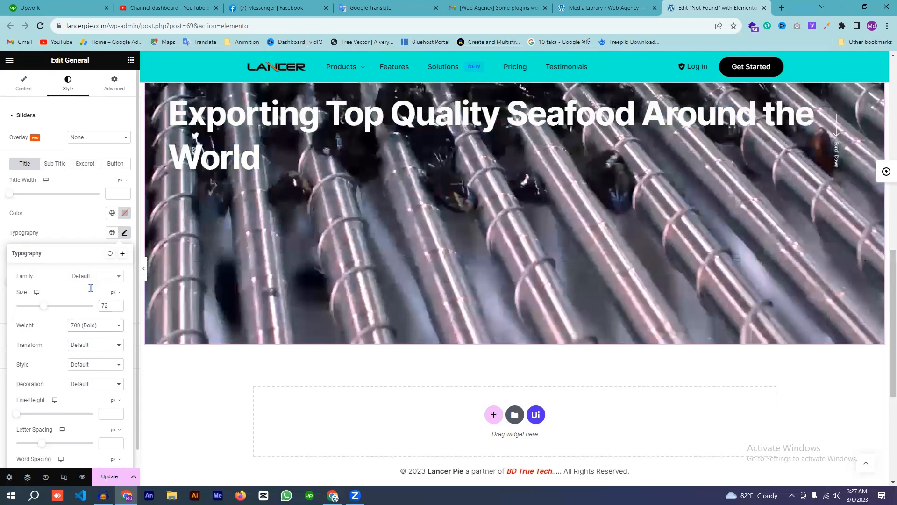
Step: Set the slide title's font family to Alice and compare the headline with the one on the Barry Group site
left_click(92, 277)
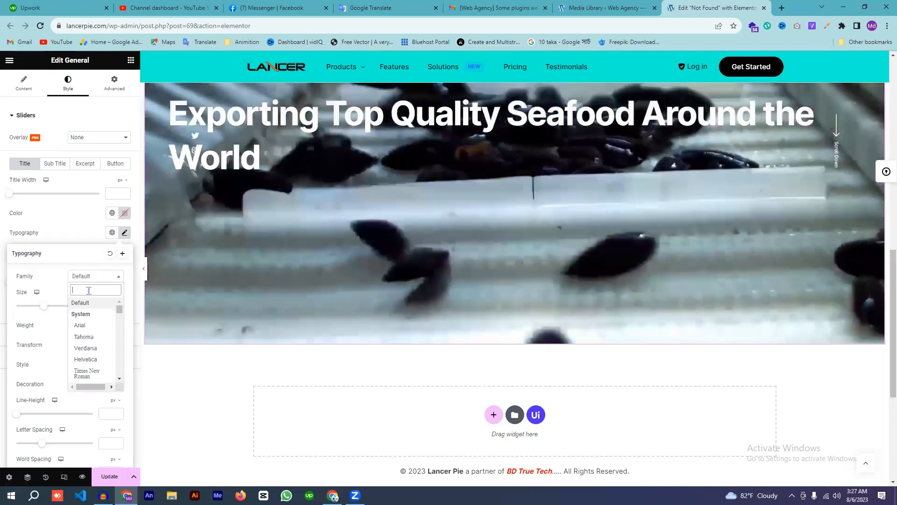
type("alice")
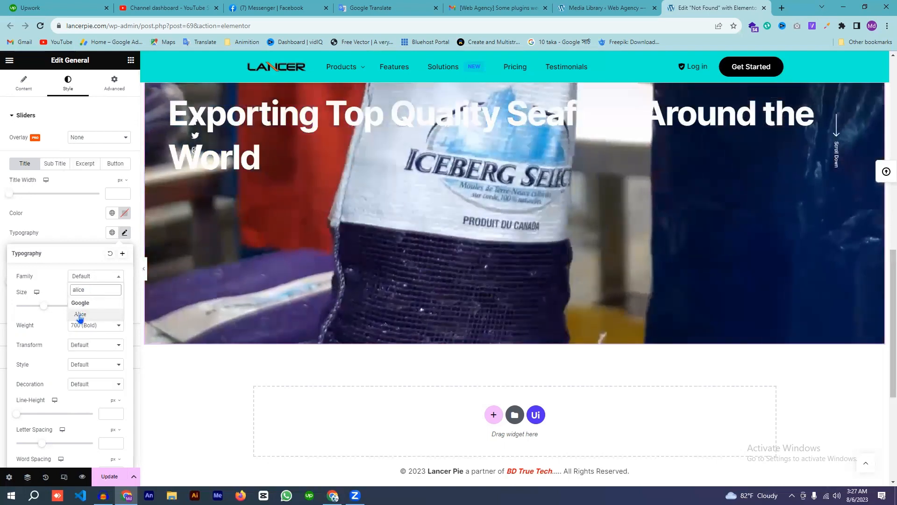
left_click(80, 313)
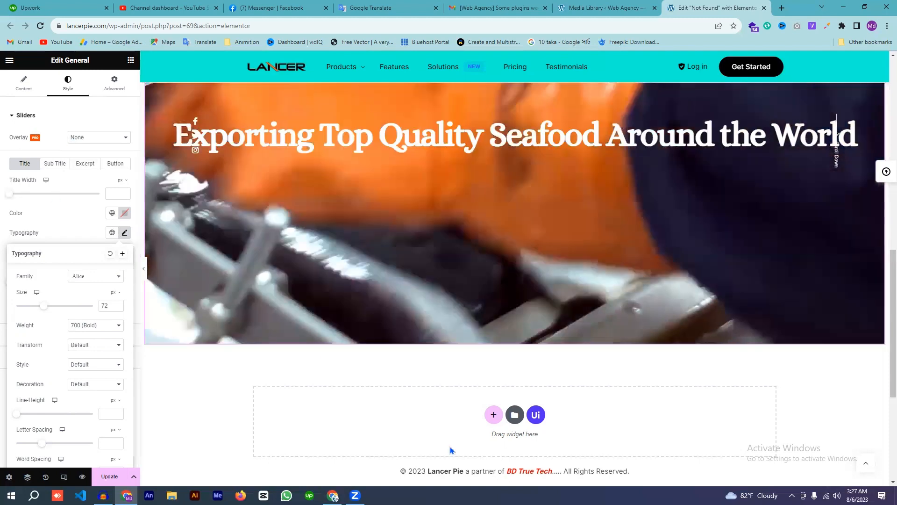
key("alt+Tab")
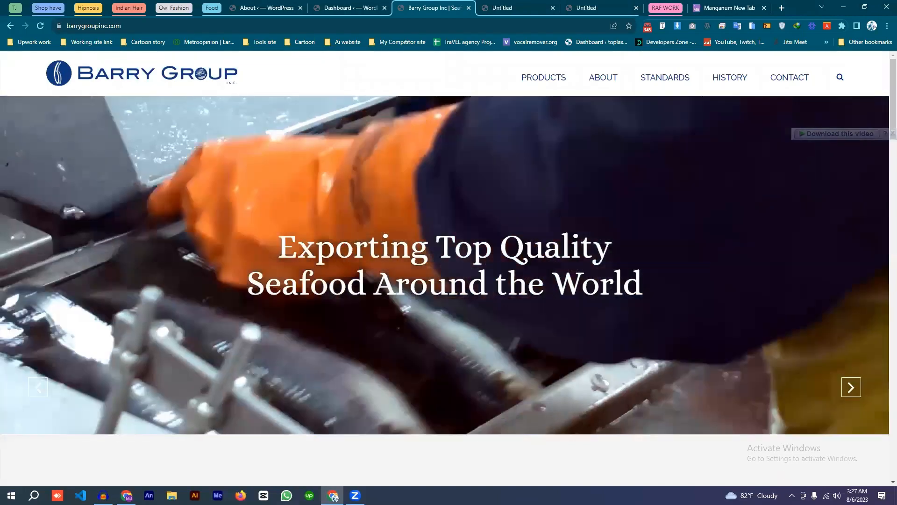
key("alt+Tab")
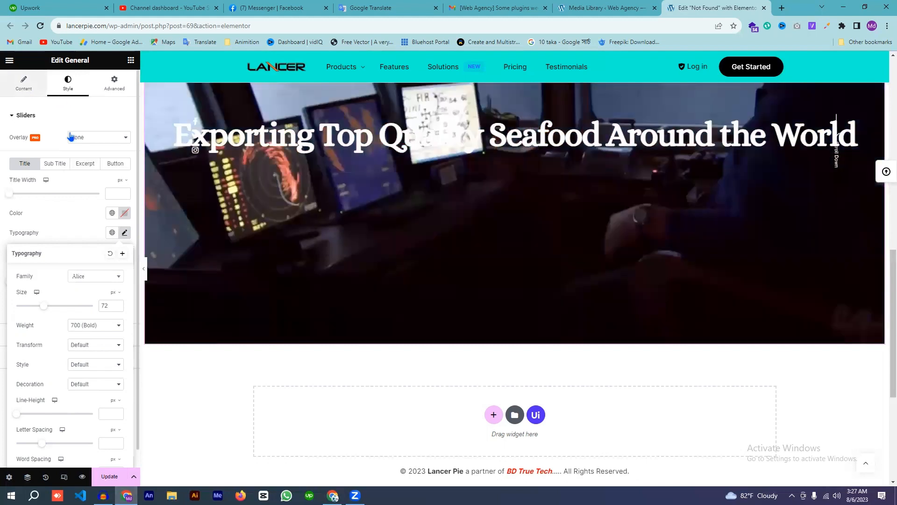
Step: Insert a <br> line break after "Exporting Top Quality" in the slide's title
left_click(23, 83)
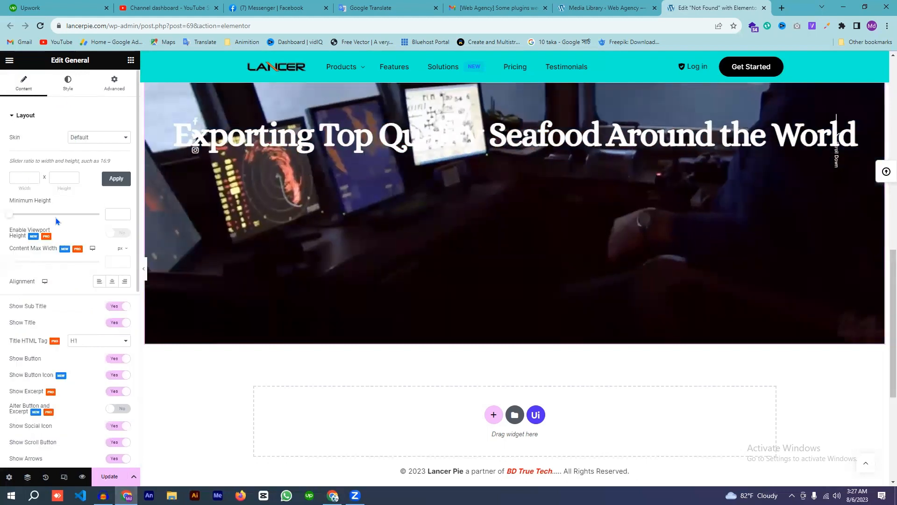
scroll(55, 217, "down", 6)
left_click(43, 243)
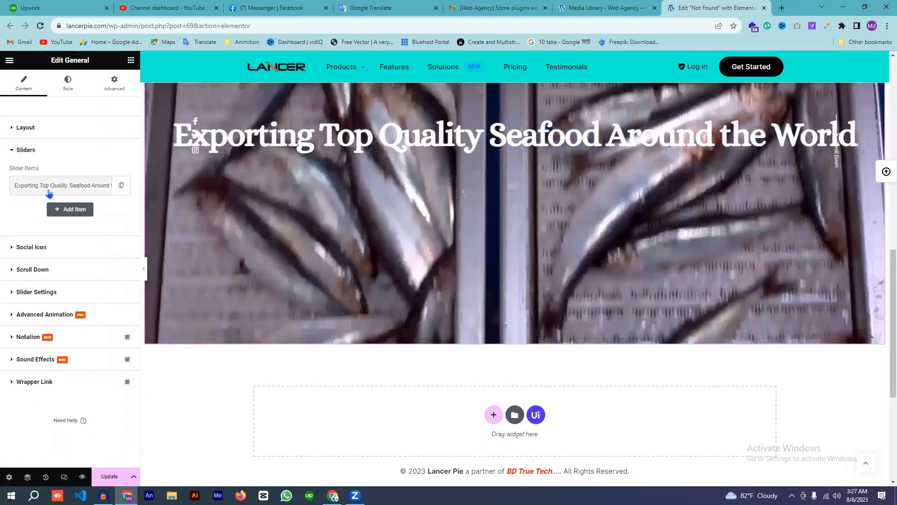
left_click(50, 187)
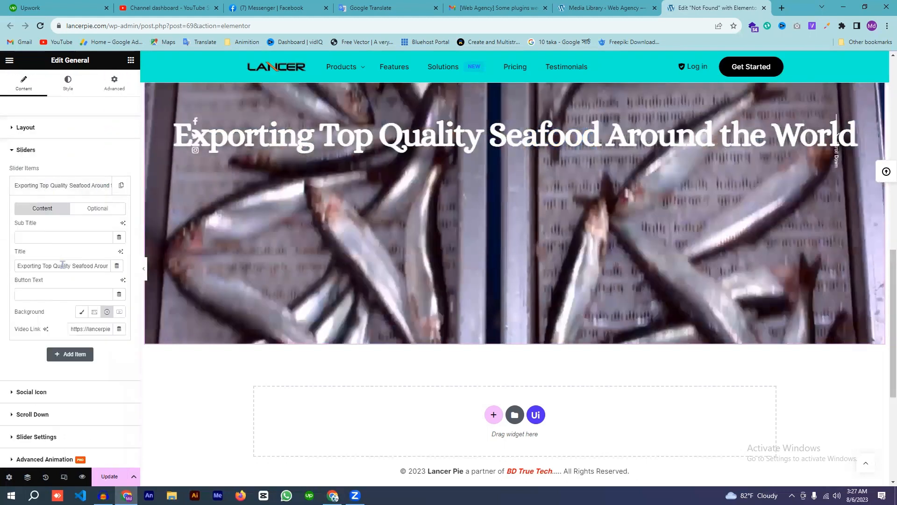
left_click(71, 266)
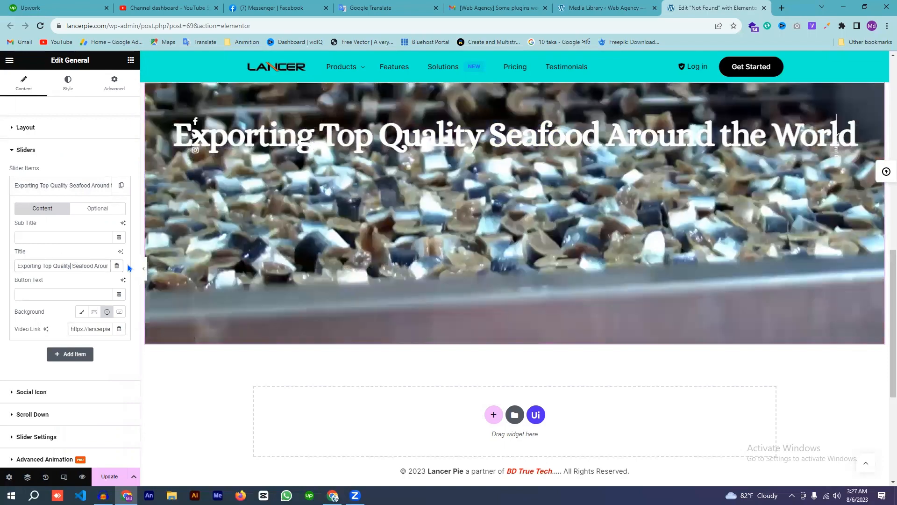
type("<br>")
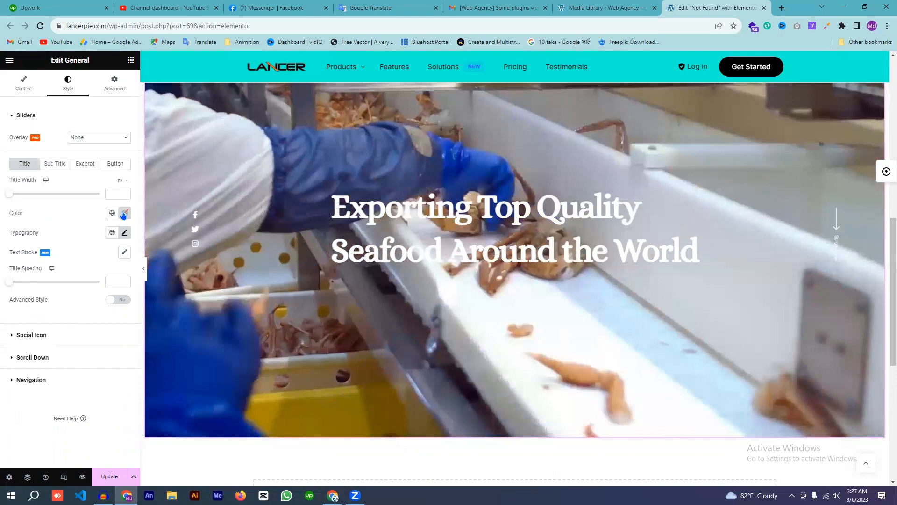
Step: Set the slide title's color to white, #FFFFFF
left_click(124, 212)
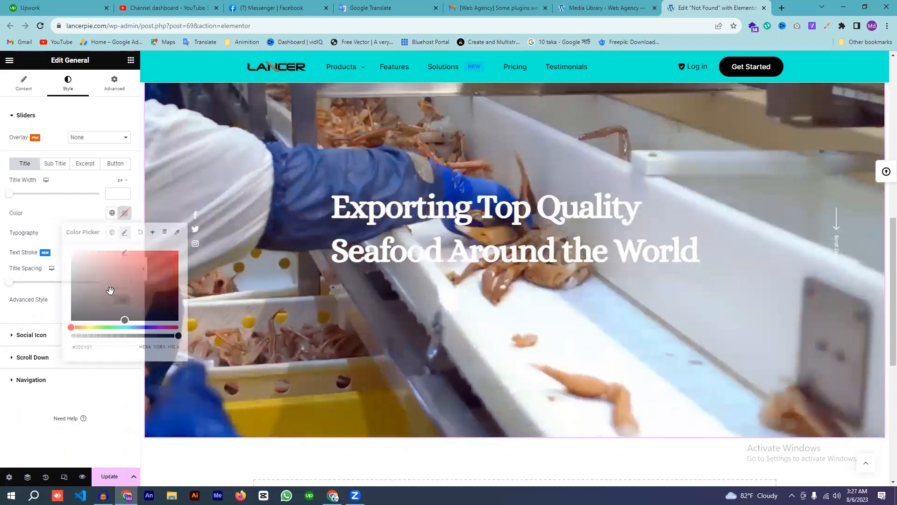
left_click(140, 268)
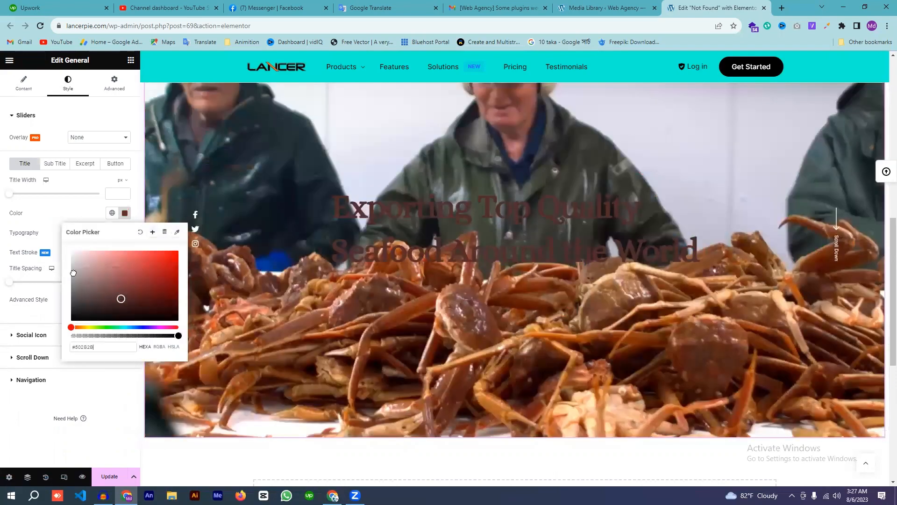
left_click_drag(73, 274, 71, 243)
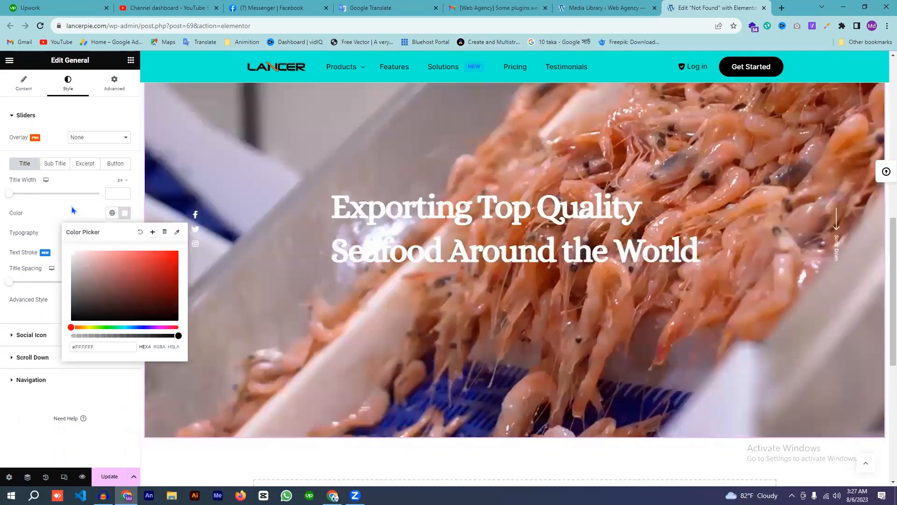
left_click(284, 271)
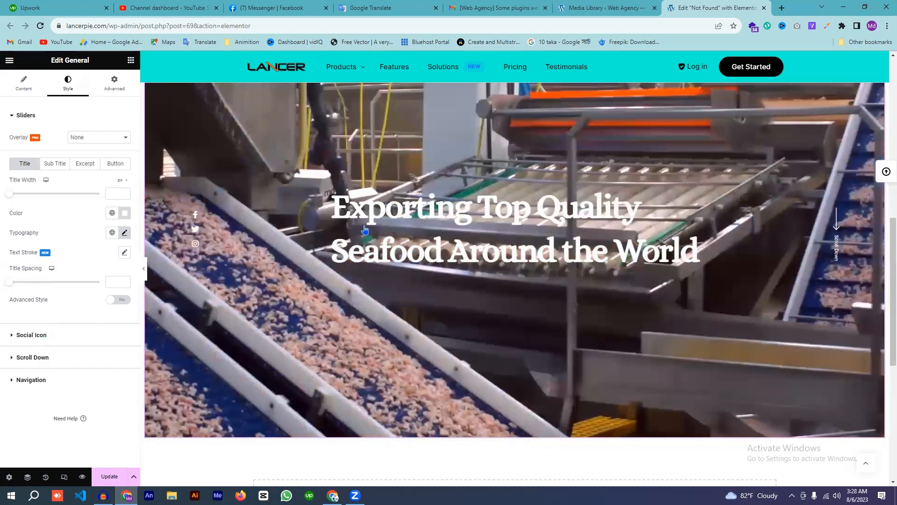
Step: Duplicate the video slide three times in the slider items so that the slider has four identical slides
left_click(23, 84)
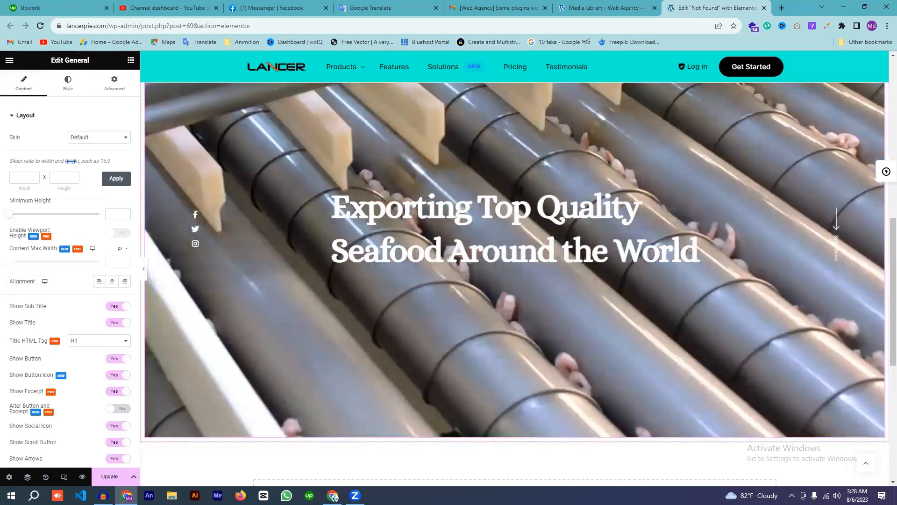
scroll(74, 220, "down", 3)
scroll(46, 288, "down", 3)
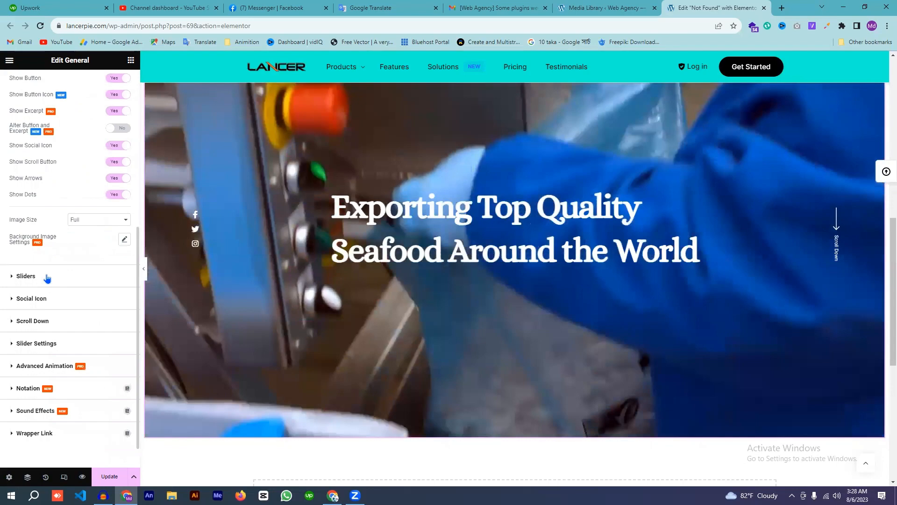
left_click(47, 276)
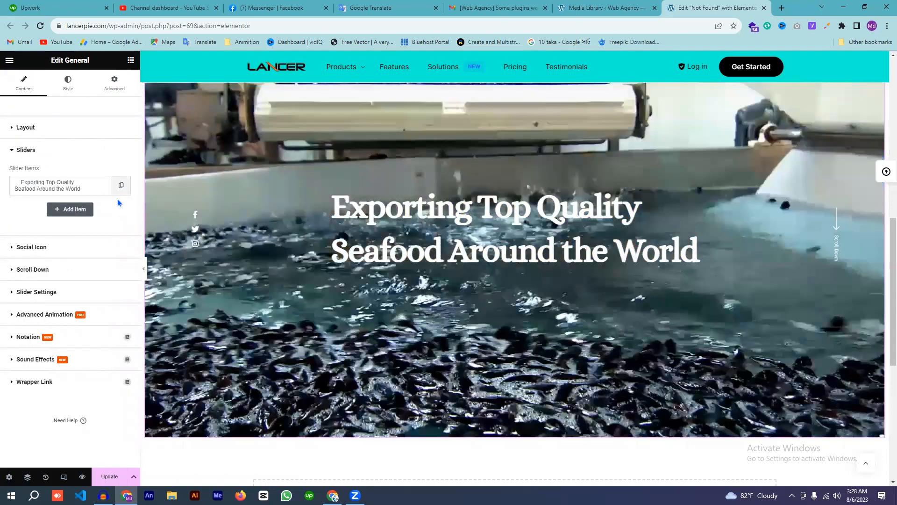
left_click(121, 185)
left_click(103, 186)
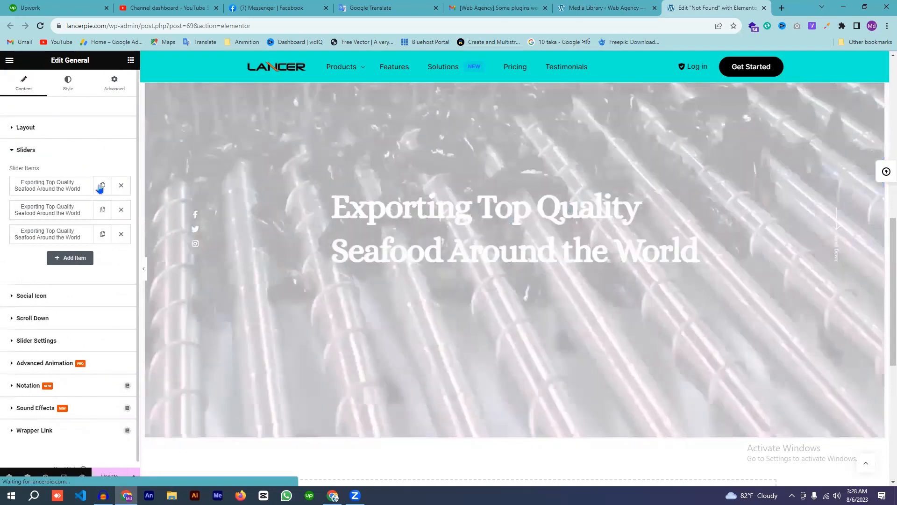
left_click(103, 185)
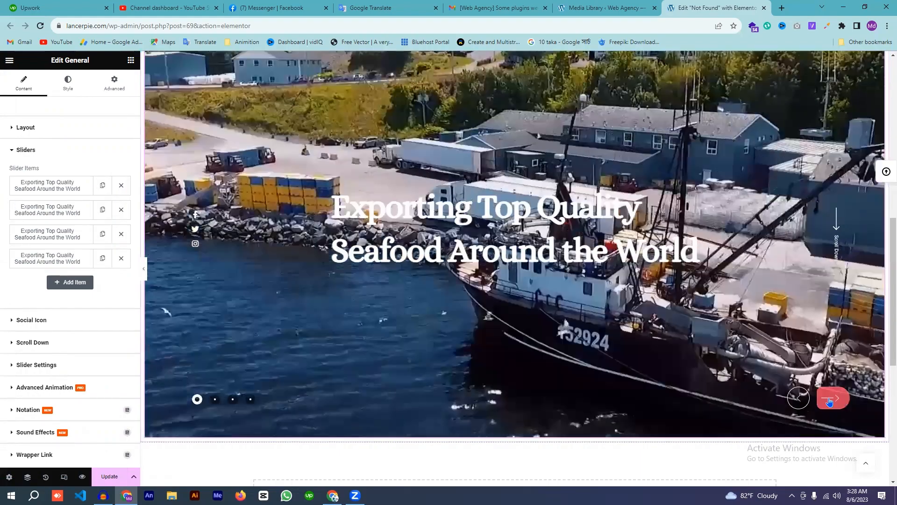
Step: Advance through the duplicated slides in the preview to check the slider's navigation
left_click(829, 402)
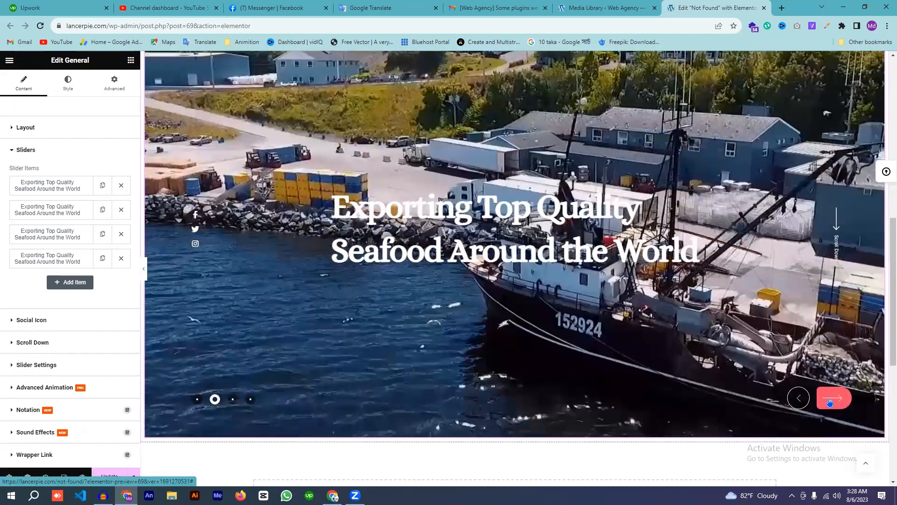
left_click(830, 402)
left_click(830, 402)
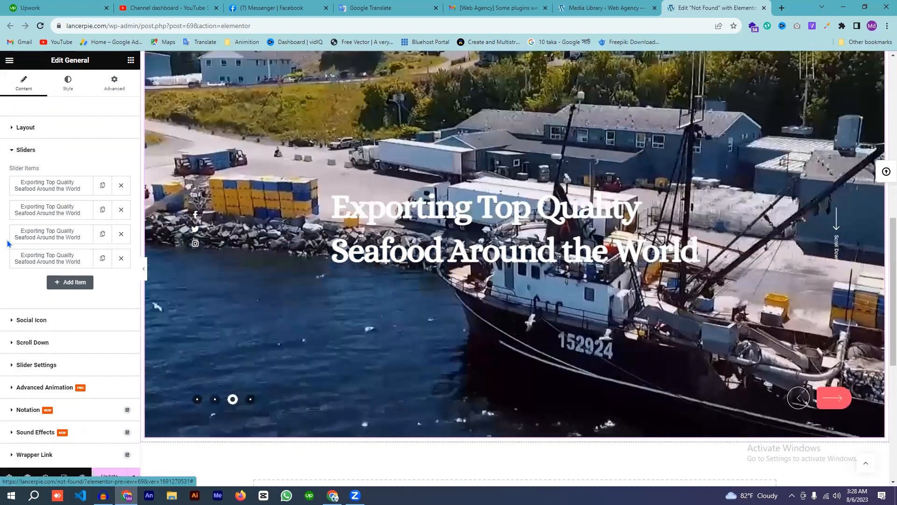
Step: Set the slider's width-to-height ratio to 1920 x 750 in the layout settings and apply it
left_click(26, 150)
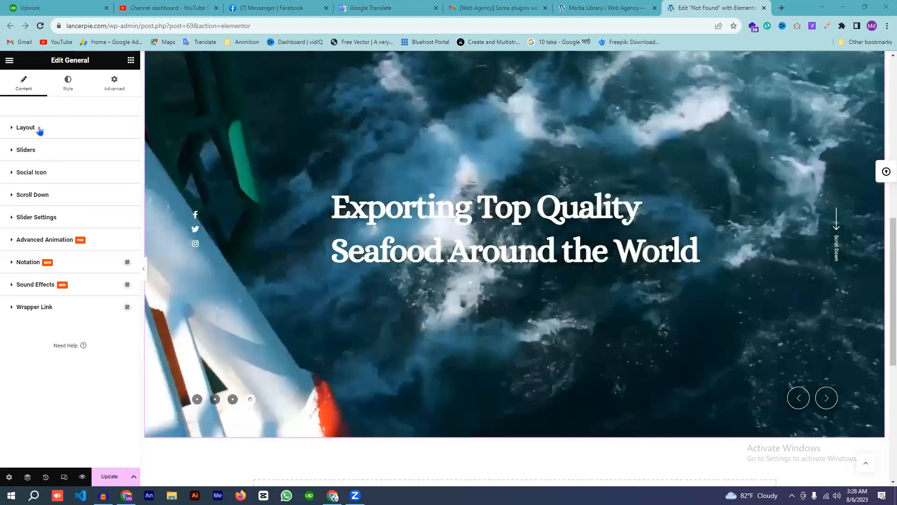
left_click(39, 131)
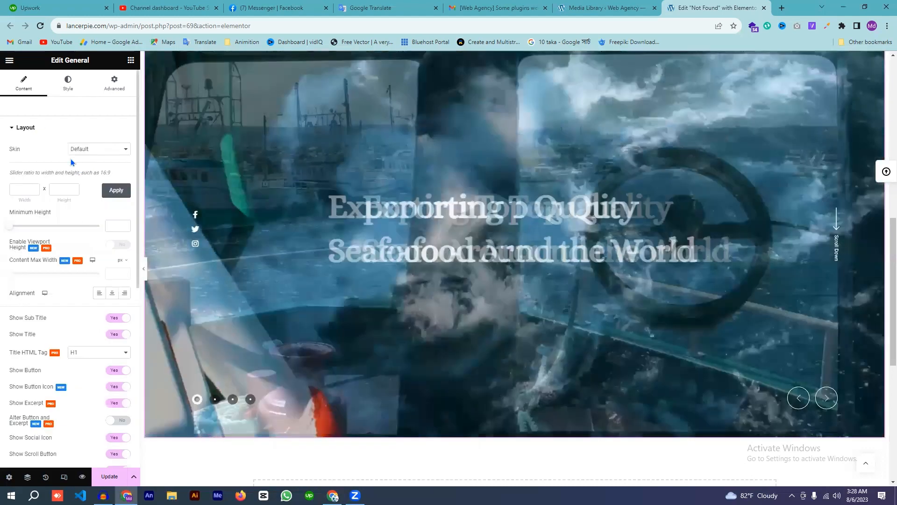
scroll(72, 161, "down", 3)
scroll(71, 159, "up", 3)
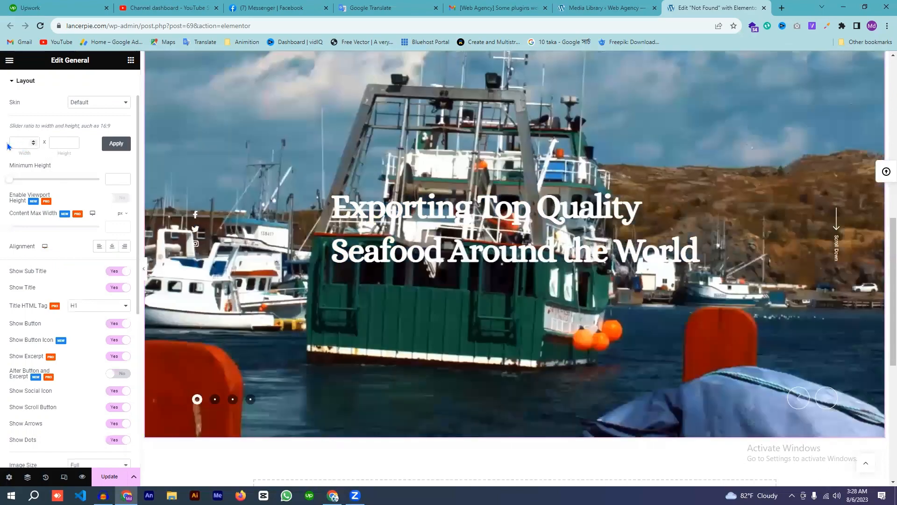
left_click(16, 143)
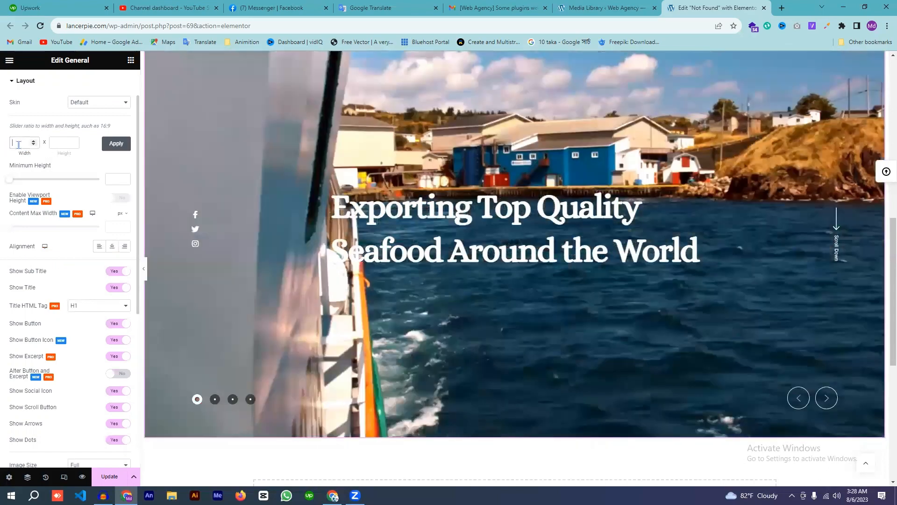
type("1")
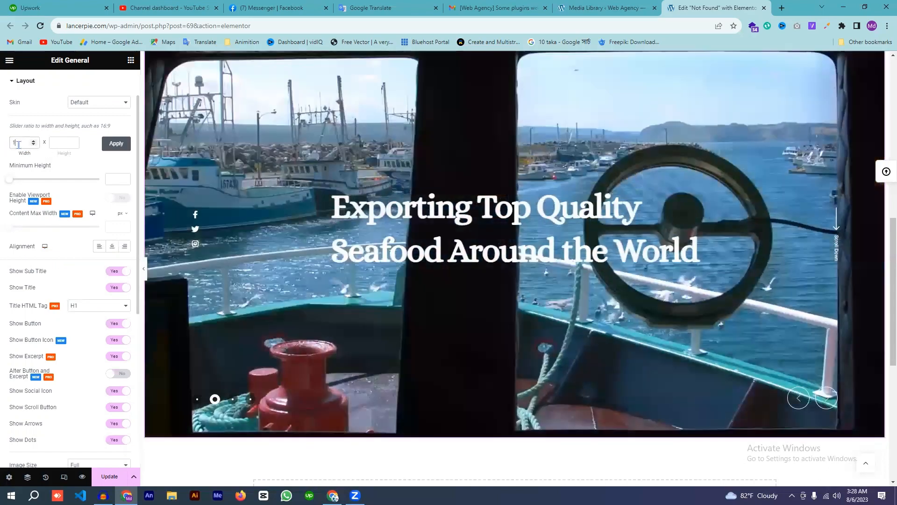
type("920")
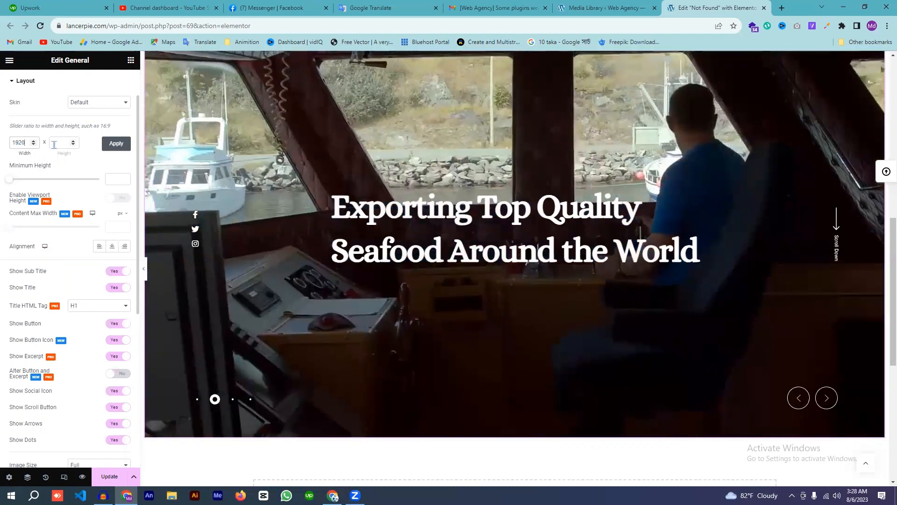
left_click(53, 143)
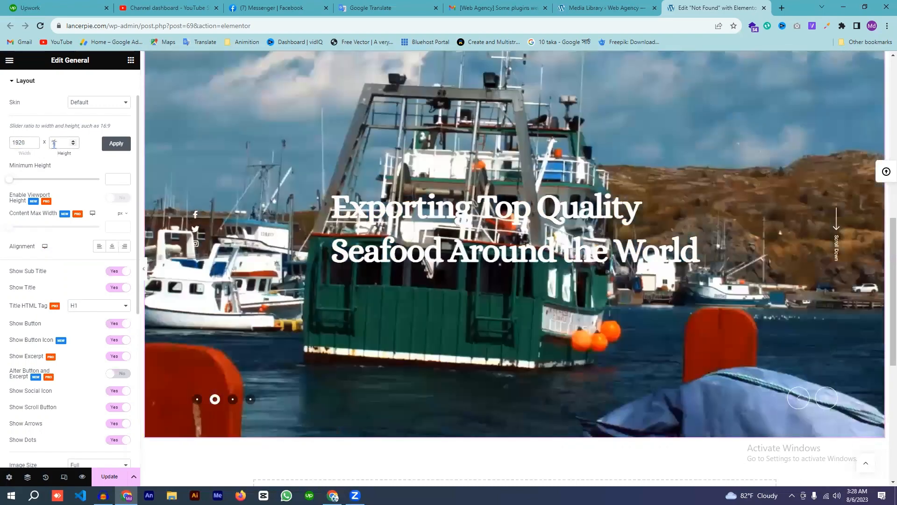
type("750")
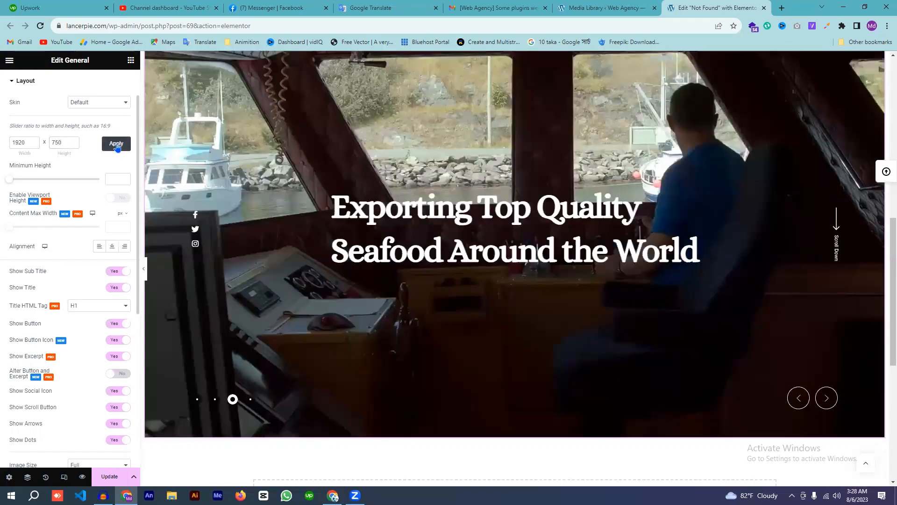
left_click(117, 145)
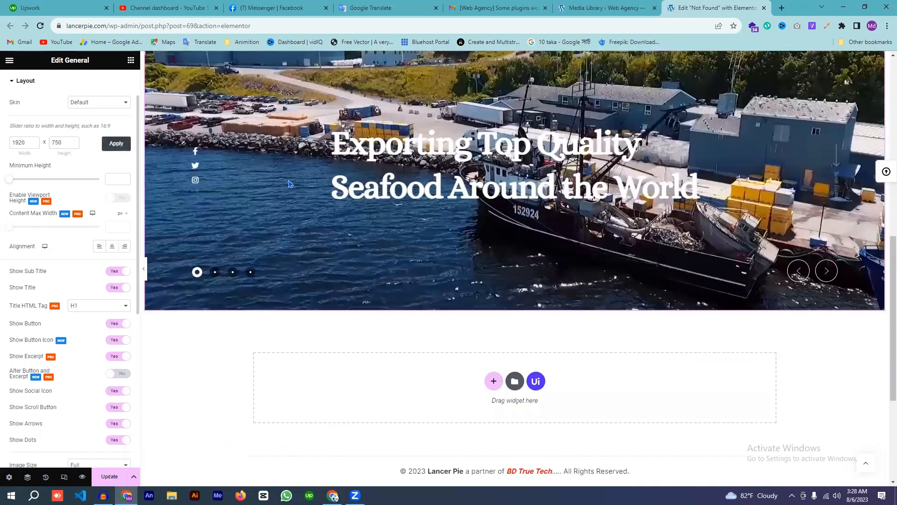
Step: Preview the resized slider across the full page width with the editing panel hidden, and bring the panel back
scroll(418, 215, "up", 3)
scroll(145, 271, "down", 3)
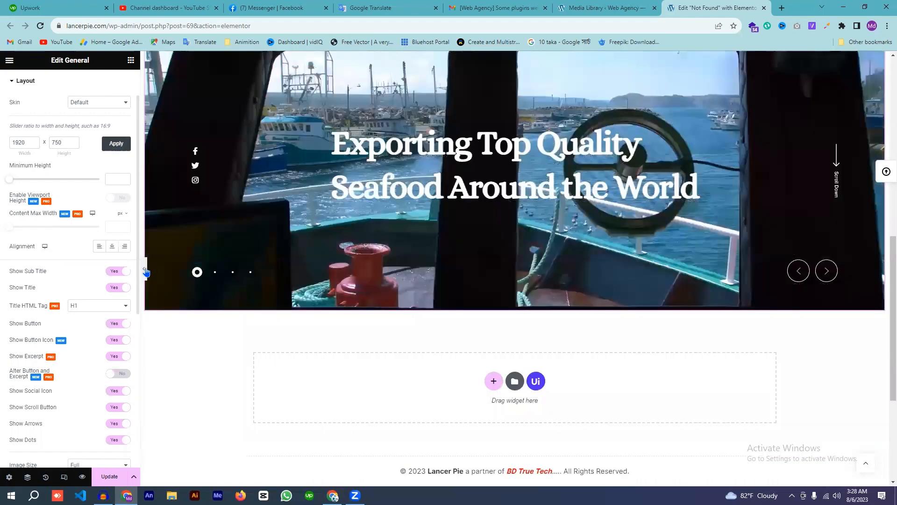
left_click(144, 269)
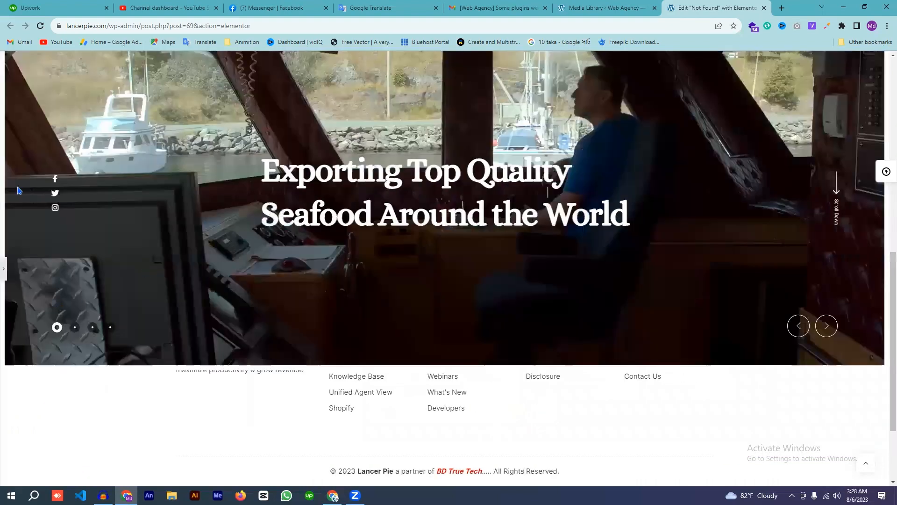
scroll(26, 242, "up", 4)
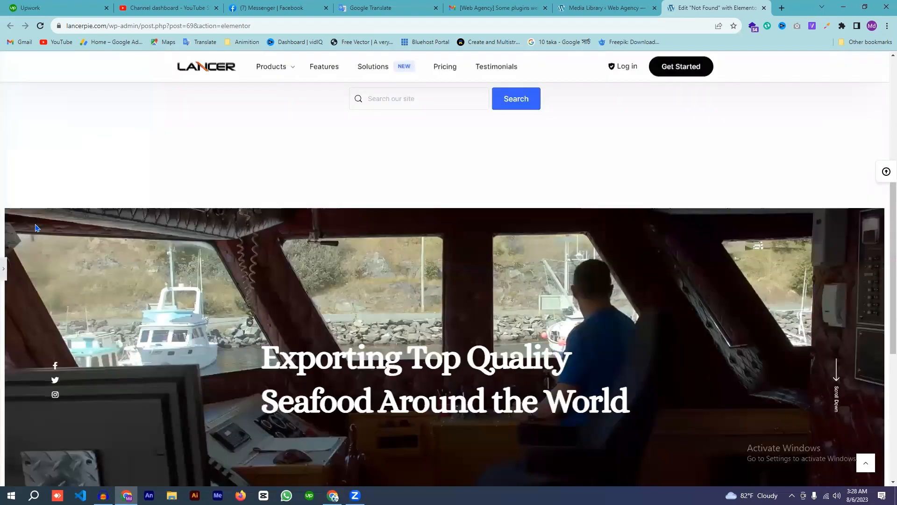
scroll(9, 276, "down", 2)
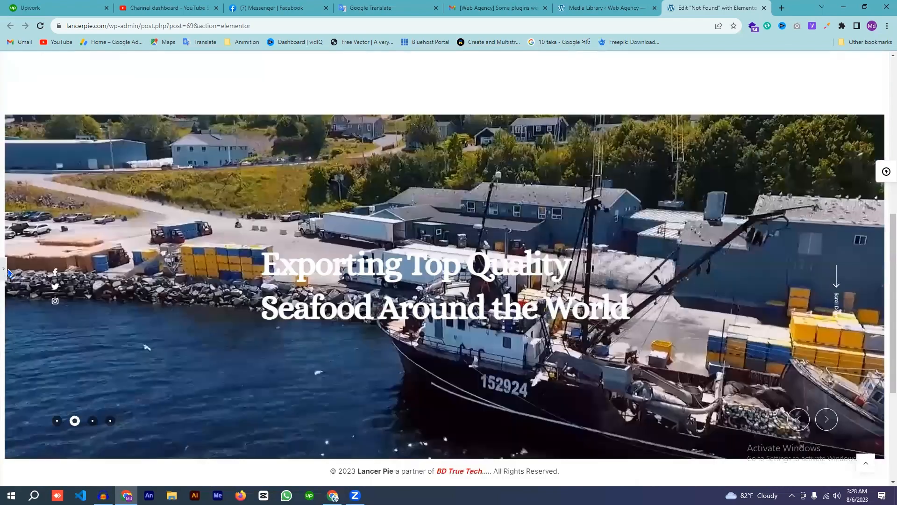
left_click(4, 270)
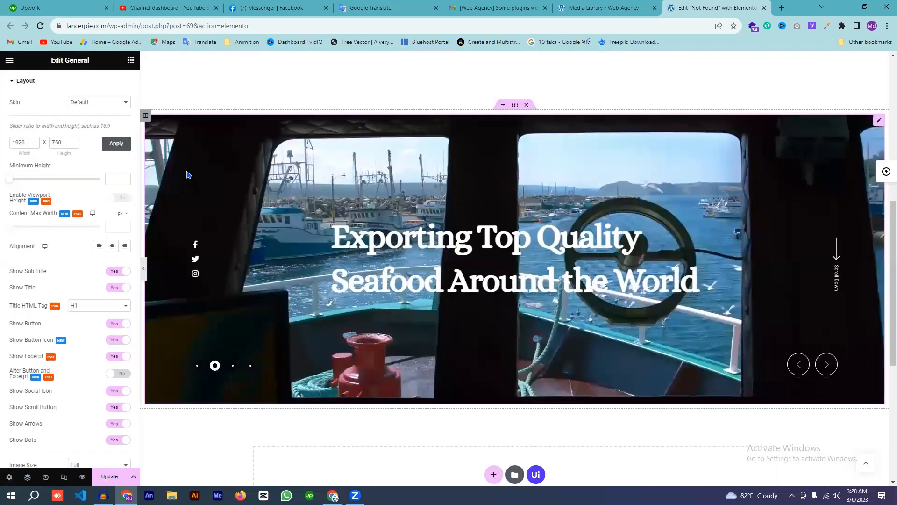
Step: Hide the slider's social icons, excerpt, button icon and button in the layout settings
scroll(188, 171, "down", 2)
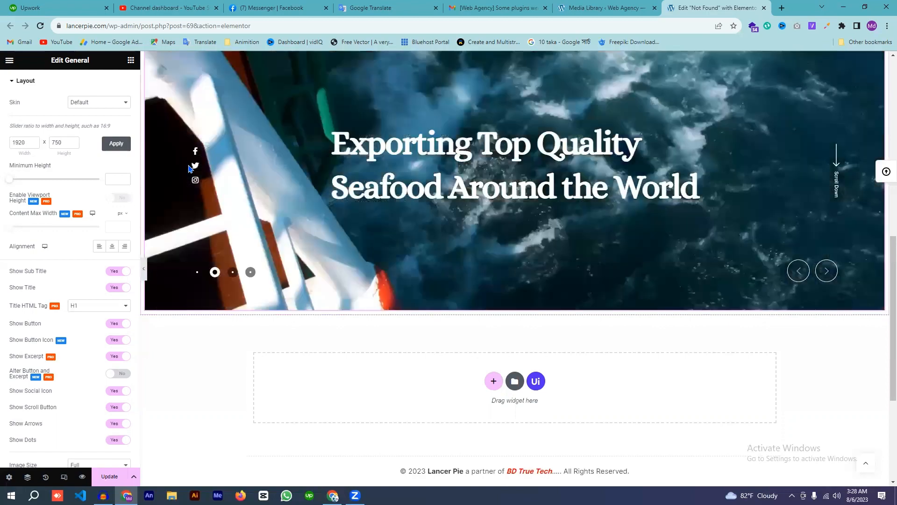
scroll(70, 264, "down", 2)
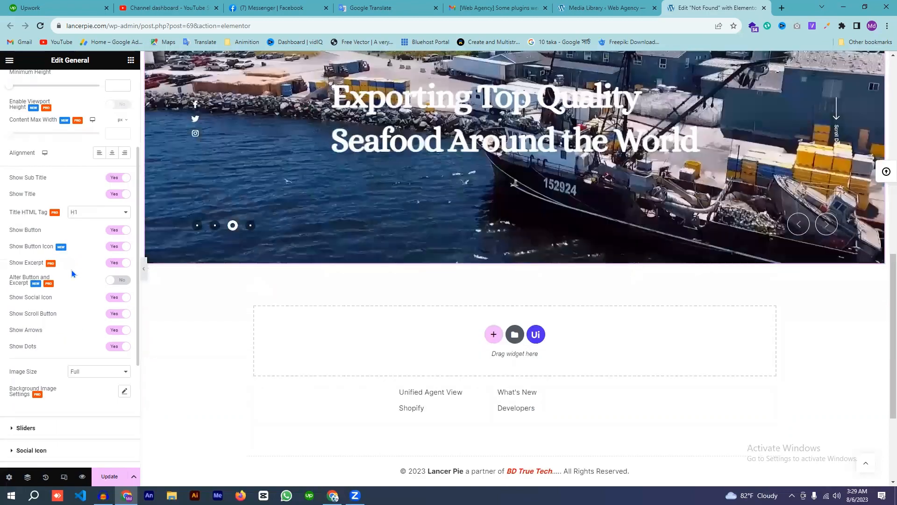
scroll(42, 267, "down", 1)
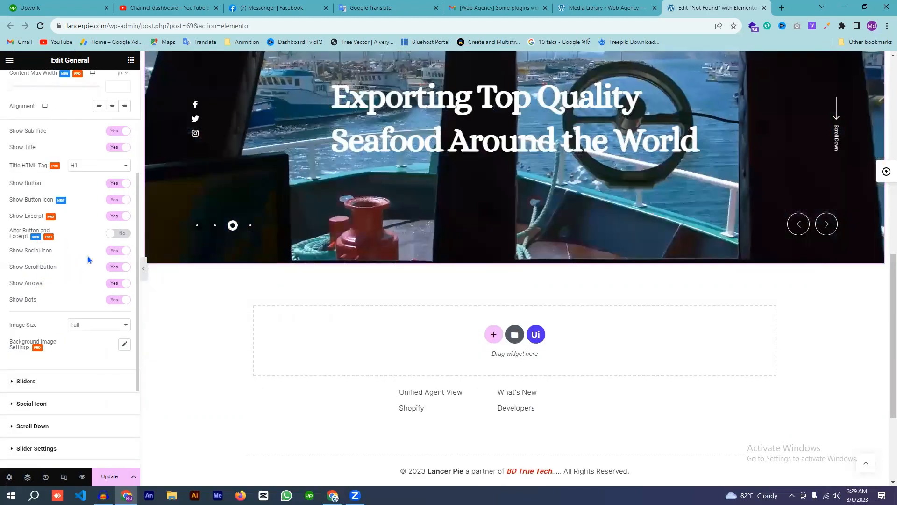
left_click(120, 251)
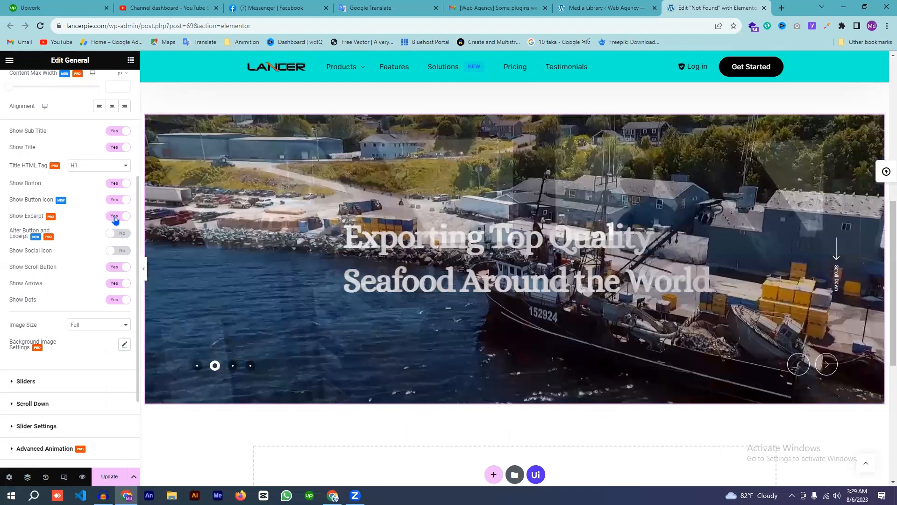
left_click(116, 216)
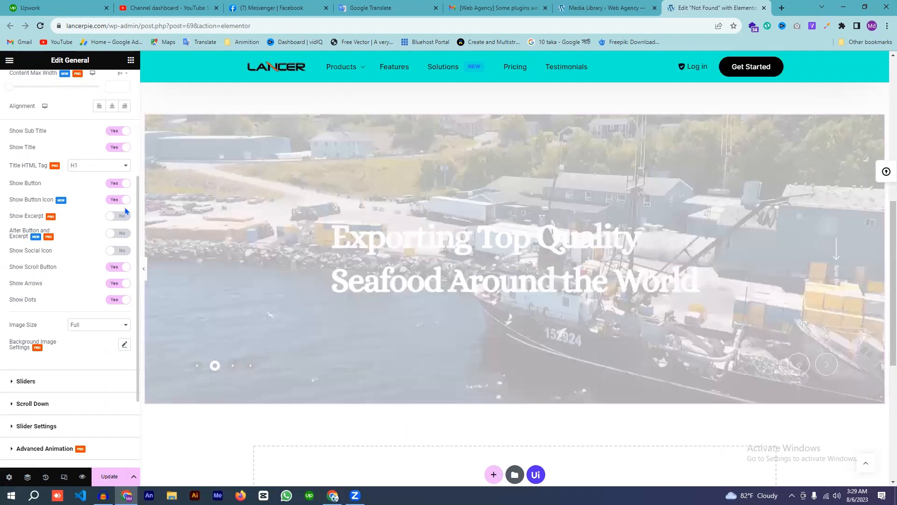
left_click(122, 200)
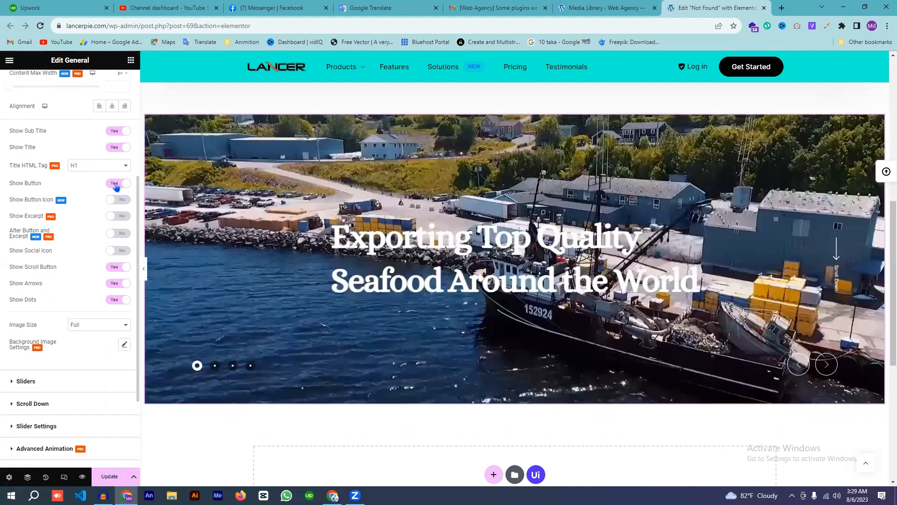
left_click(117, 183)
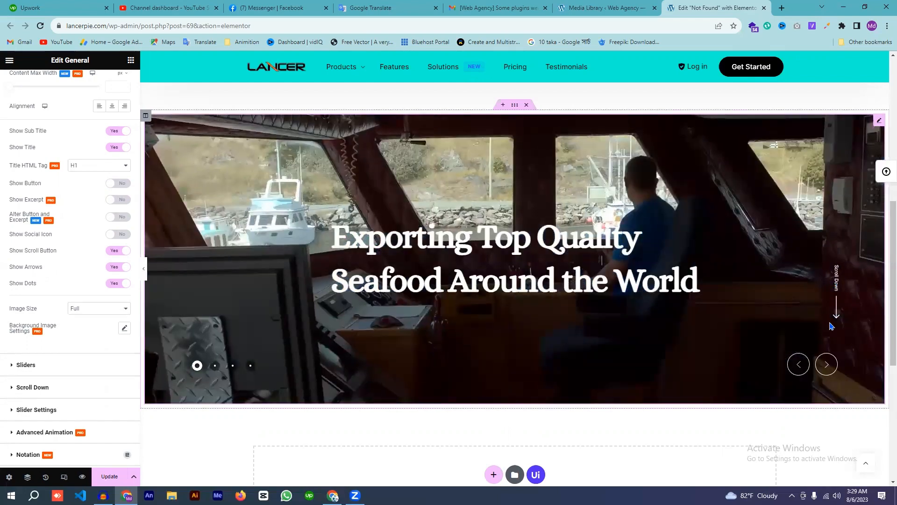
Step: Try the slider without its navigation arrows and without its dots, restoring each one
scroll(830, 323, "down", 4)
scroll(833, 280, "up", 3)
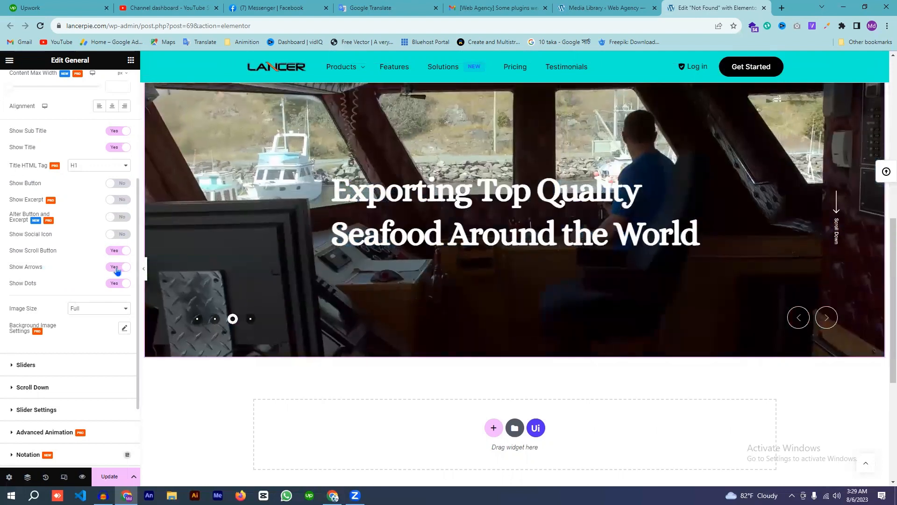
left_click(117, 267)
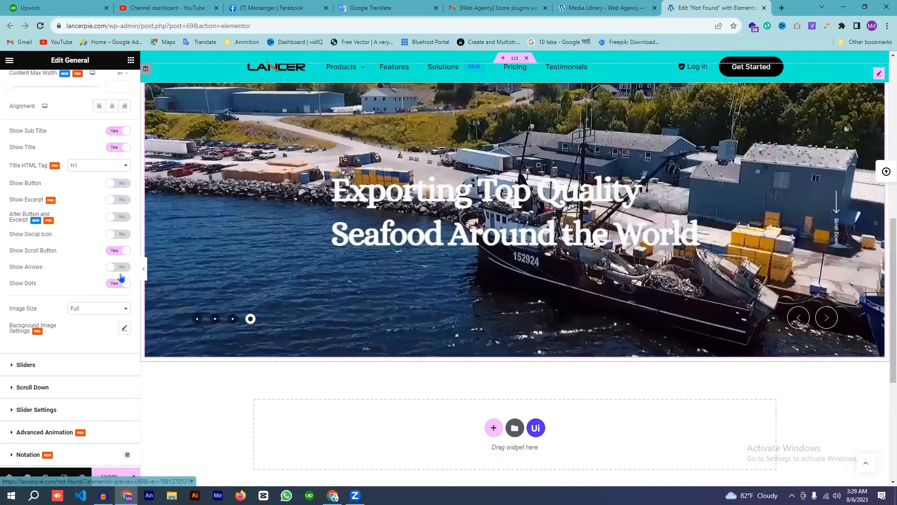
left_click(114, 267)
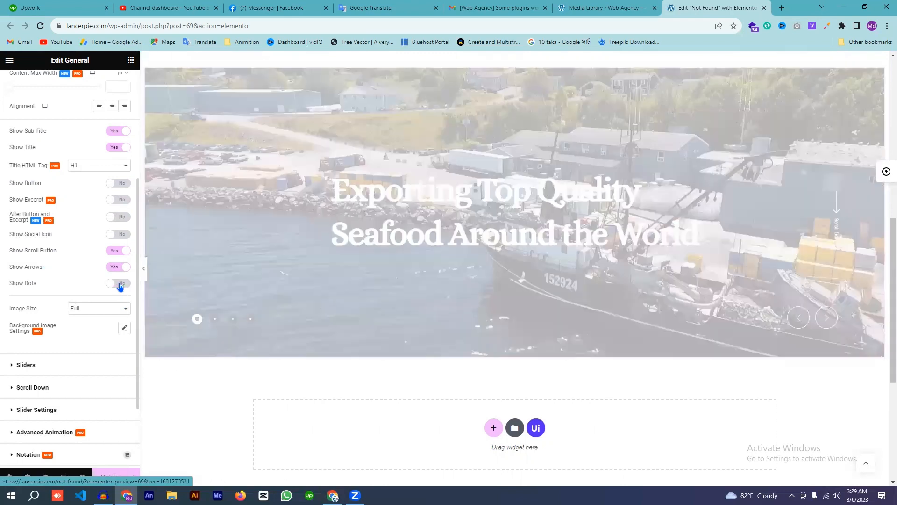
left_click(119, 284)
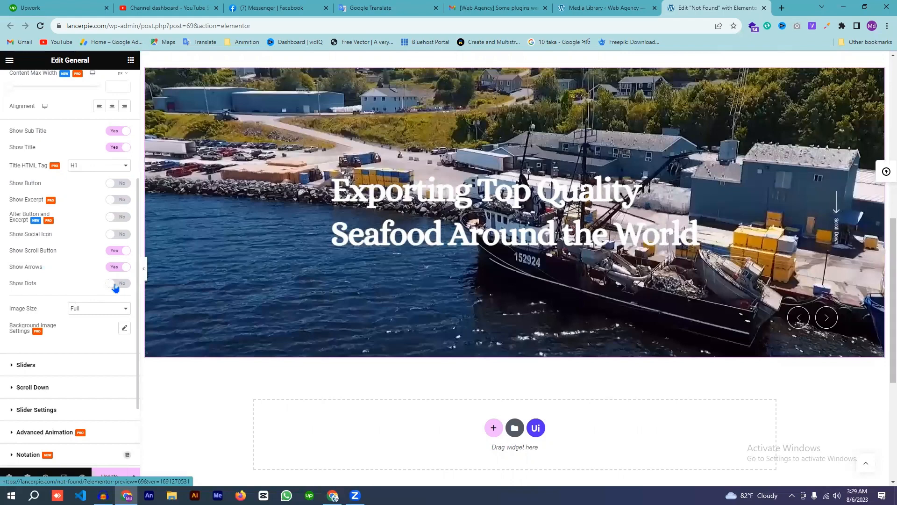
left_click(116, 285)
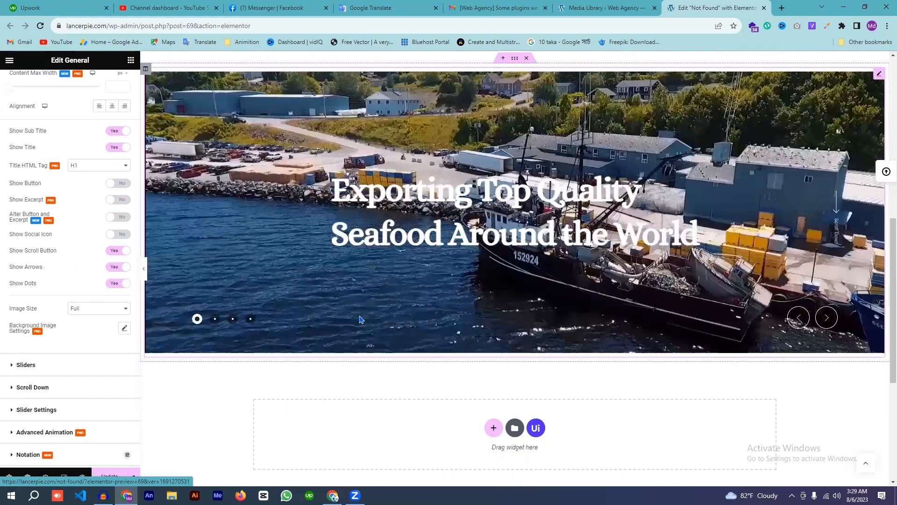
Step: Set the slider content's alignment to center
scroll(697, 331, "up", 2)
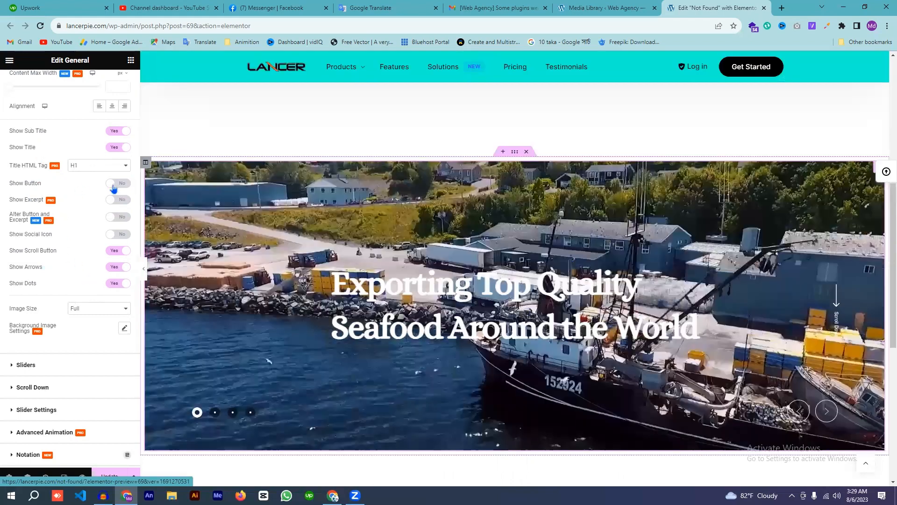
scroll(26, 159, "up", 1)
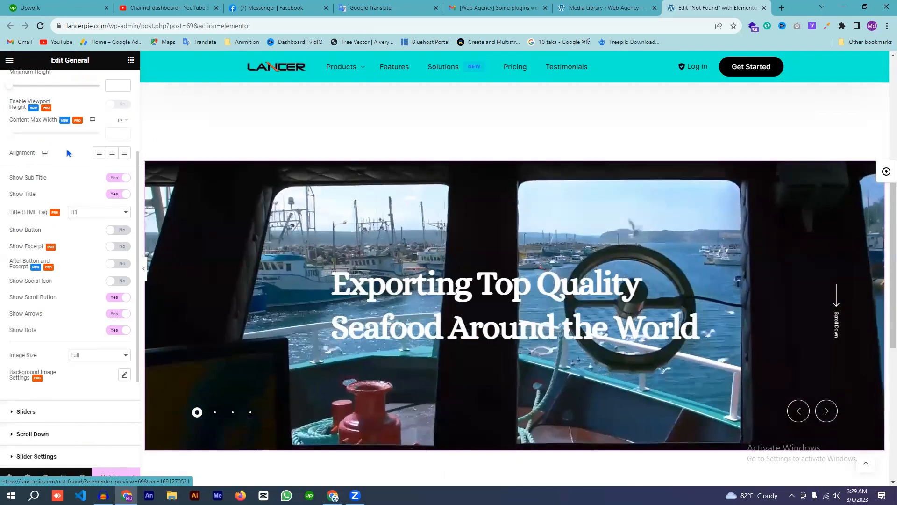
left_click(112, 153)
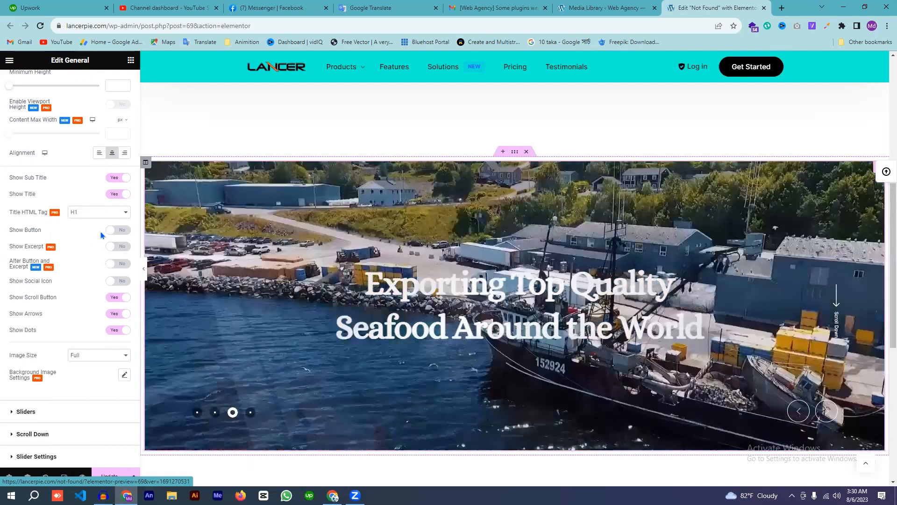
Step: Change the slider's scroll-down button text to "Go Down"
scroll(66, 271, "down", 3)
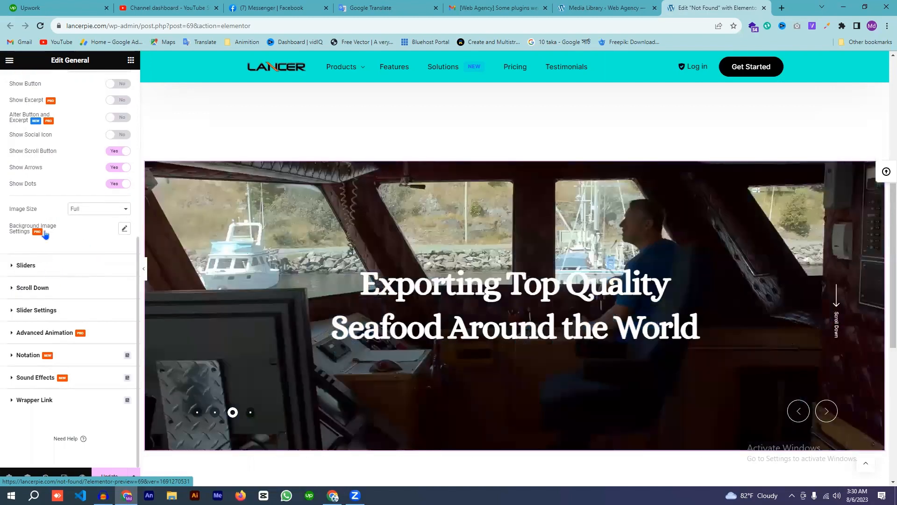
left_click(42, 265)
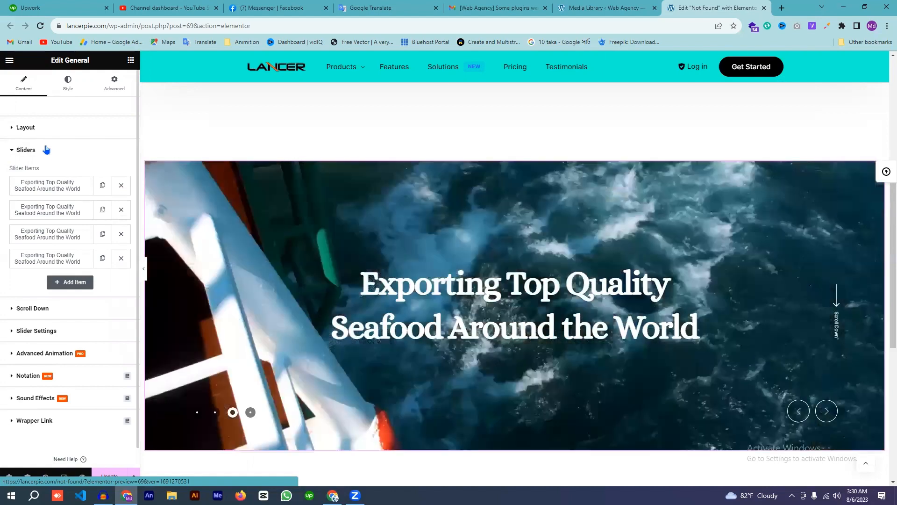
left_click(51, 152)
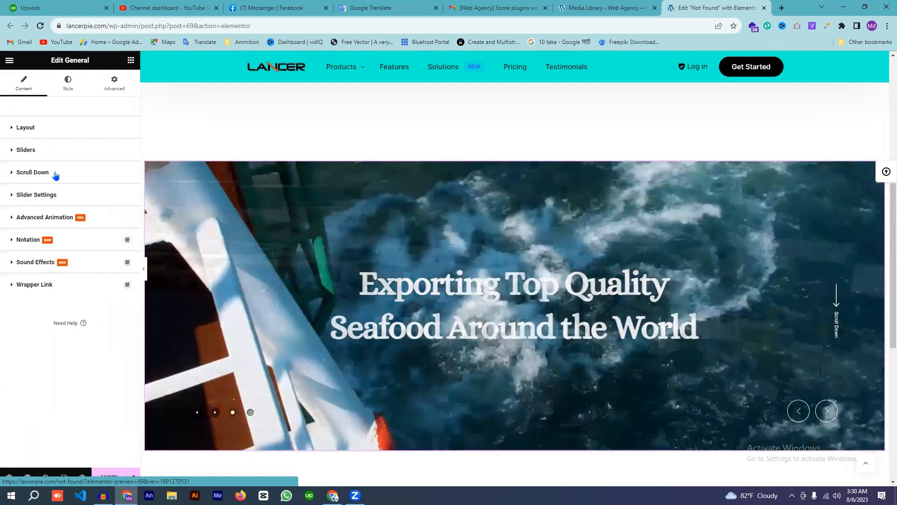
left_click(53, 173)
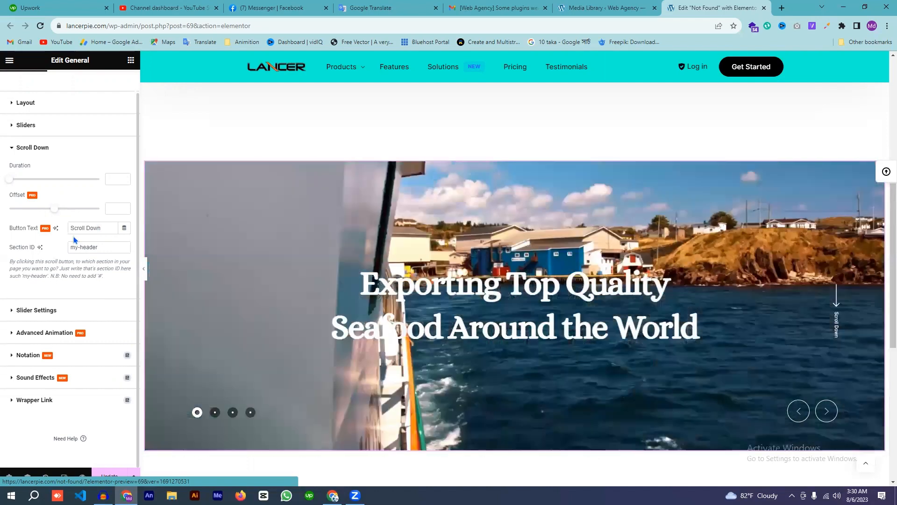
left_click_drag(71, 228, 106, 246)
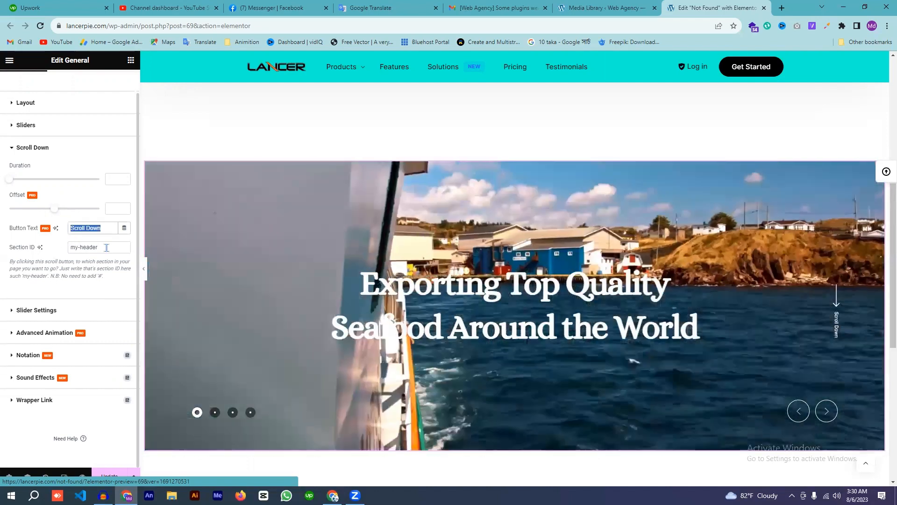
type("Go D")
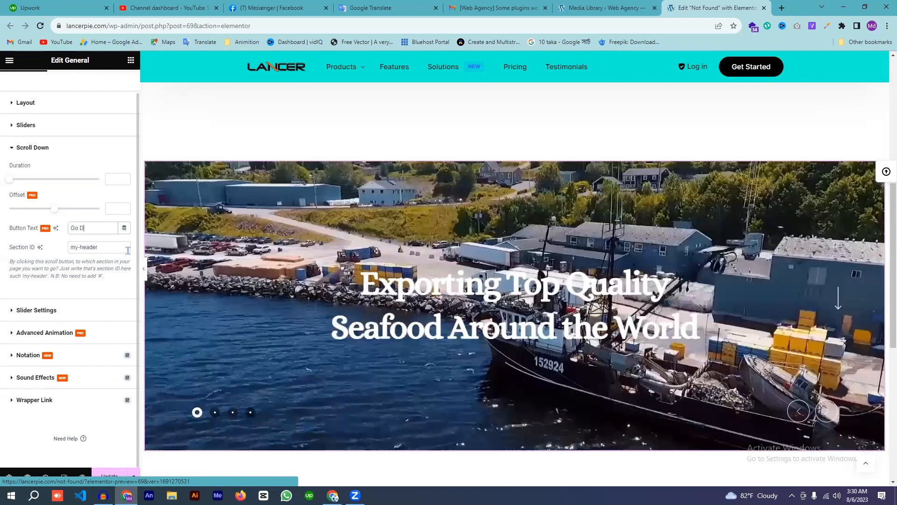
type("own")
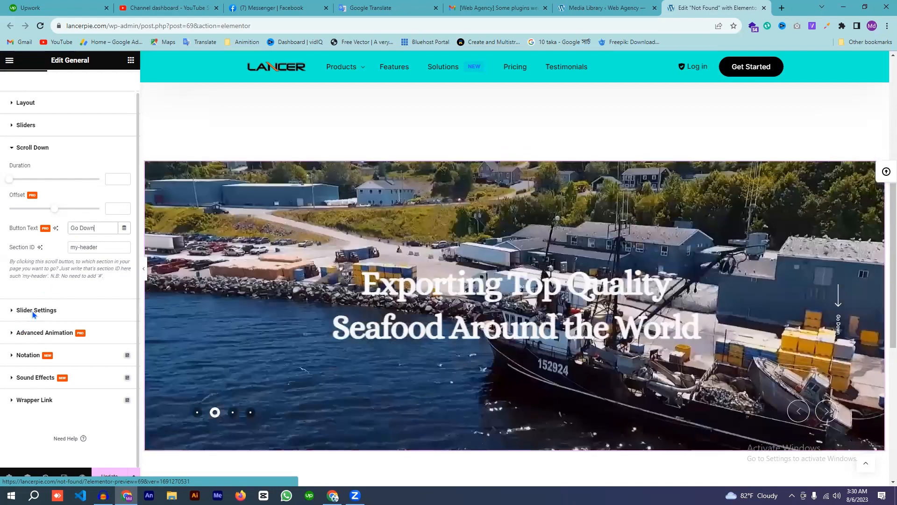
Step: Try the Scale slider animation in the slider settings and preview it by advancing to the next slide
left_click(32, 310)
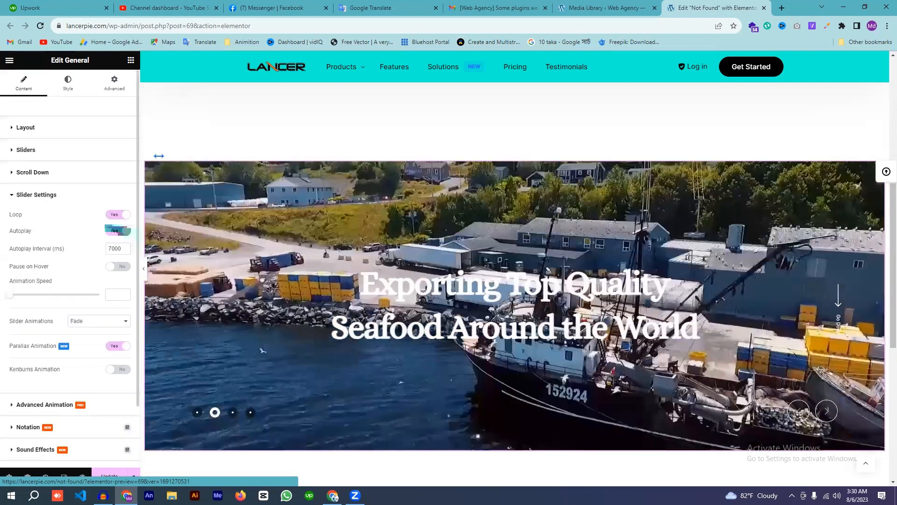
scroll(80, 151, "down", 2)
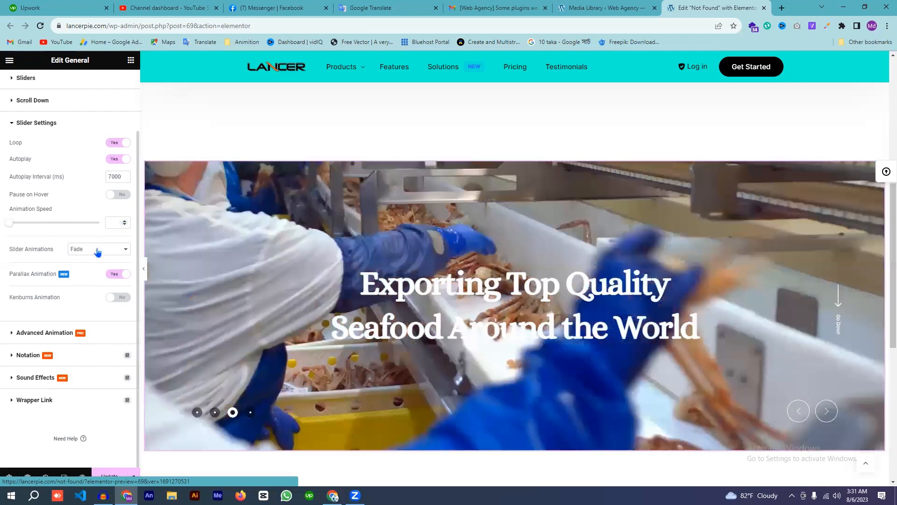
left_click(98, 252)
left_click(92, 208)
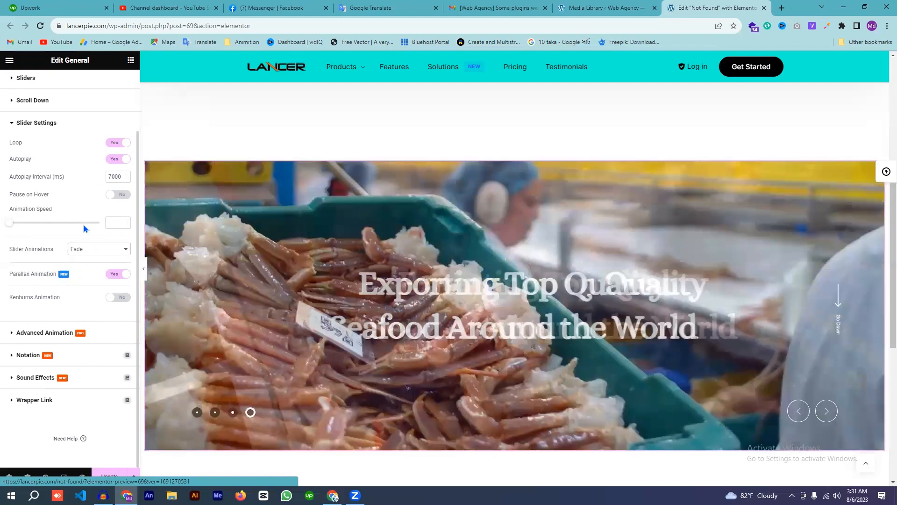
left_click(94, 250)
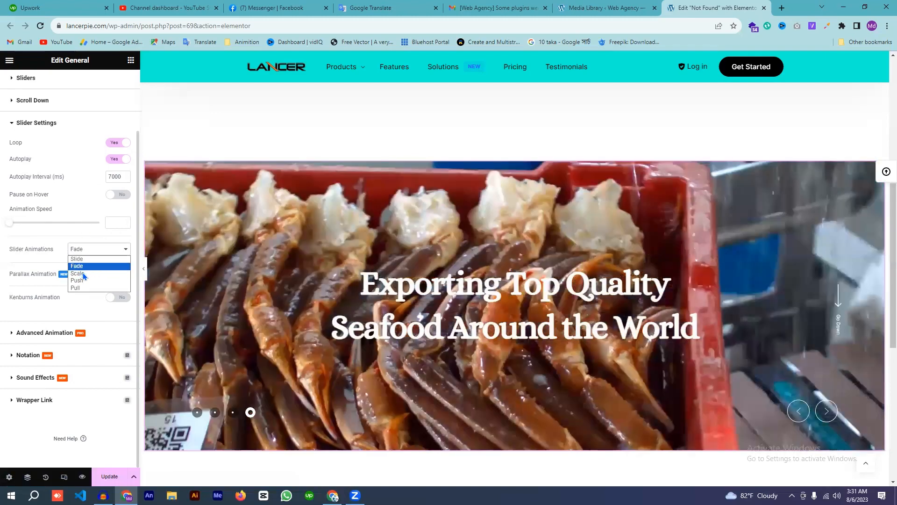
left_click(84, 275)
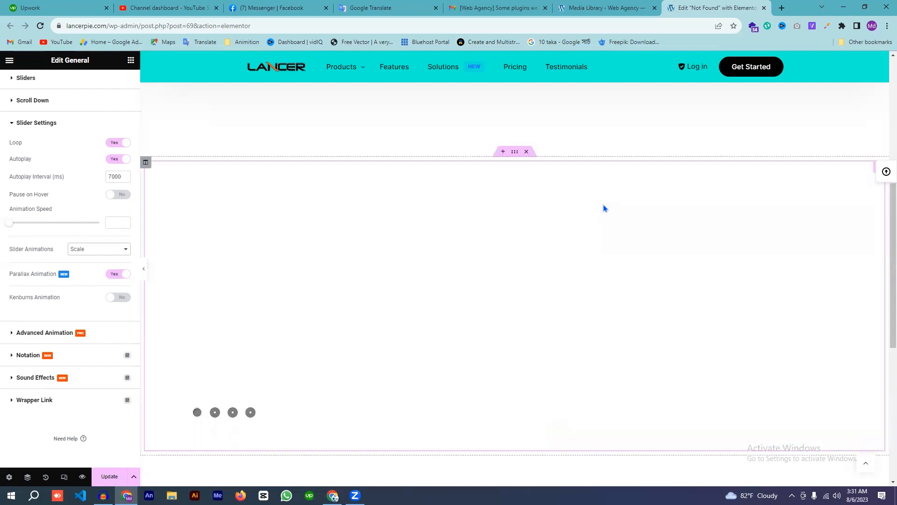
scroll(604, 204, "down", 2)
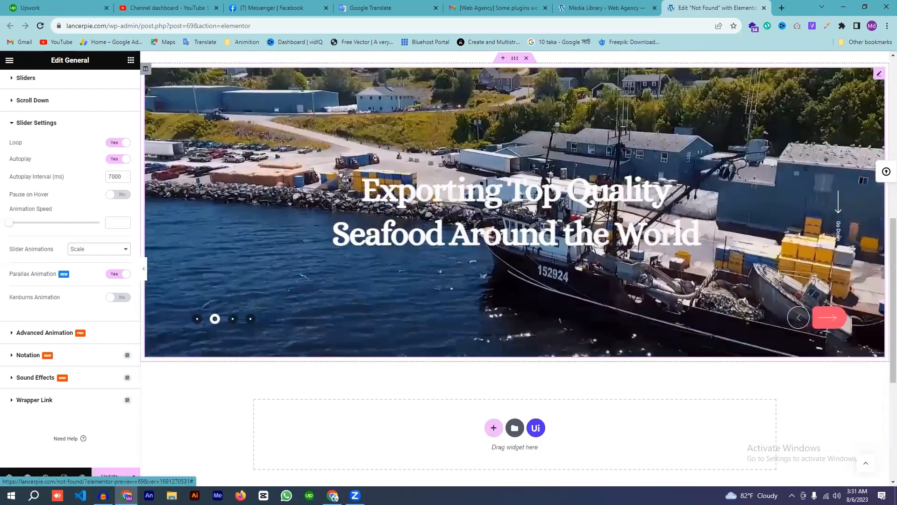
scroll(654, 254, "up", 2)
scroll(824, 324, "down", 2)
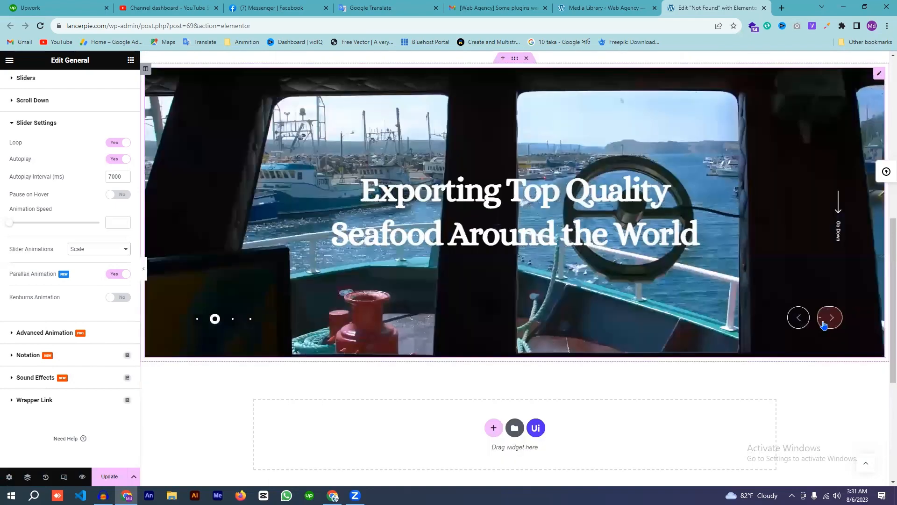
left_click(824, 324)
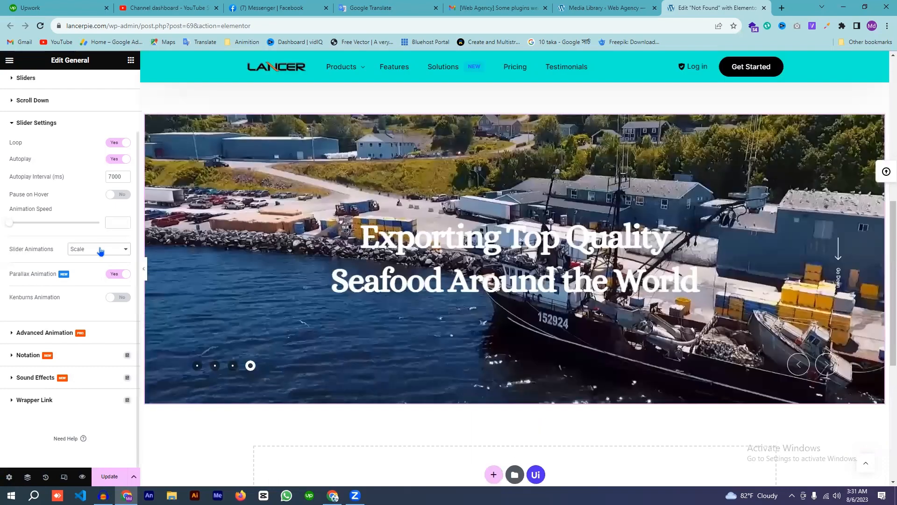
Step: Try the Push slider animation and preview its transition to the next slide
left_click(97, 249)
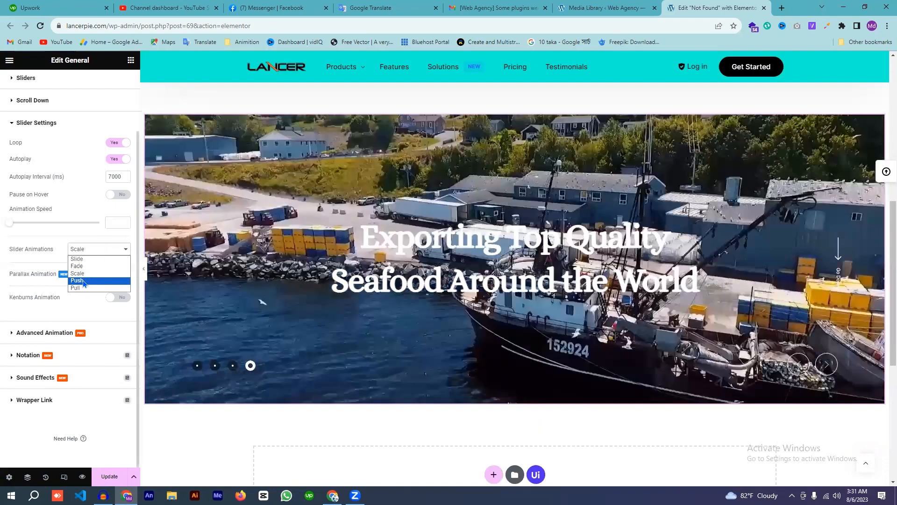
key("Return")
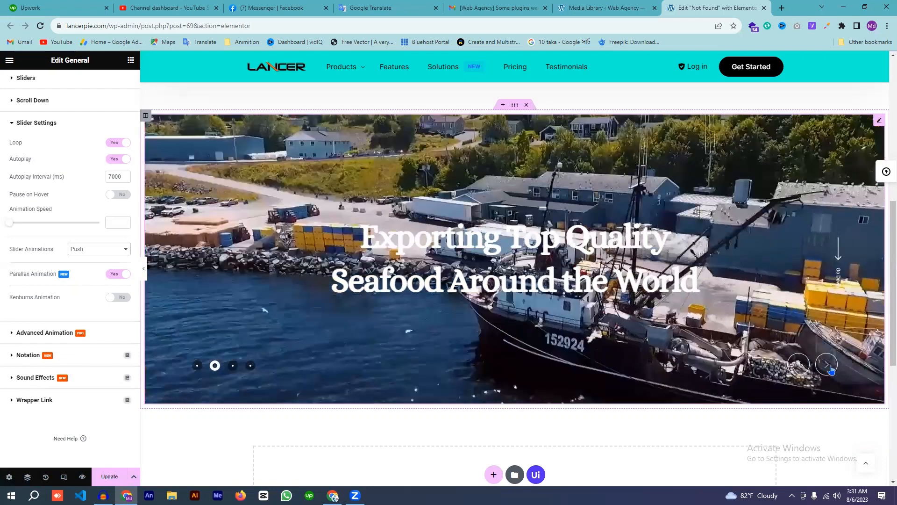
left_click(831, 369)
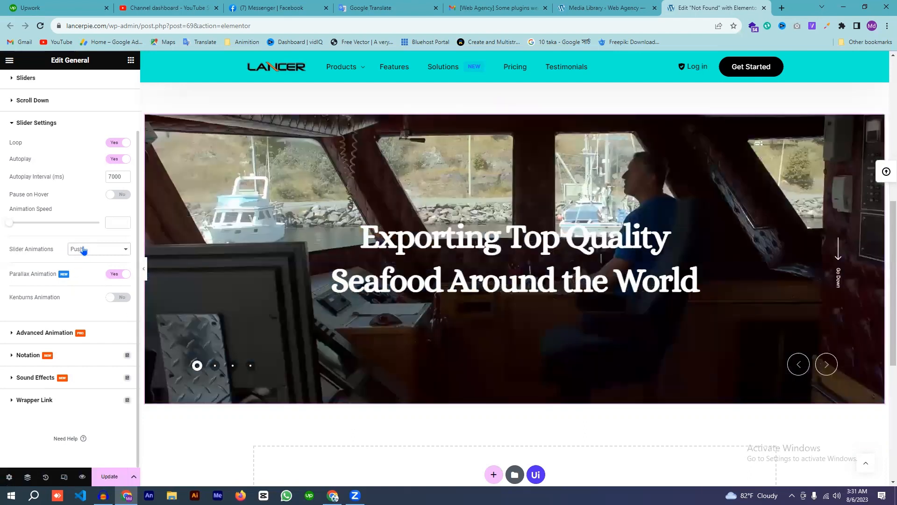
Step: Try the Pull slider animation and preview it by advancing through several slides
left_click(89, 249)
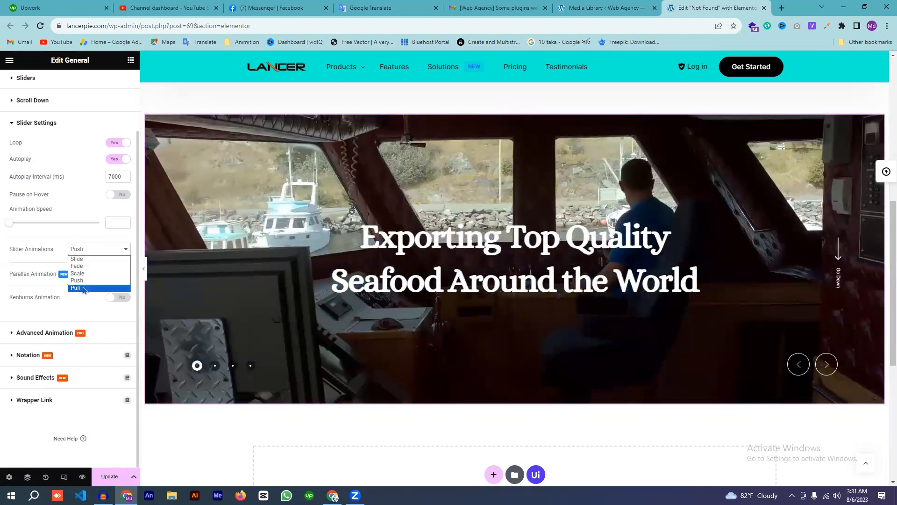
left_click(84, 288)
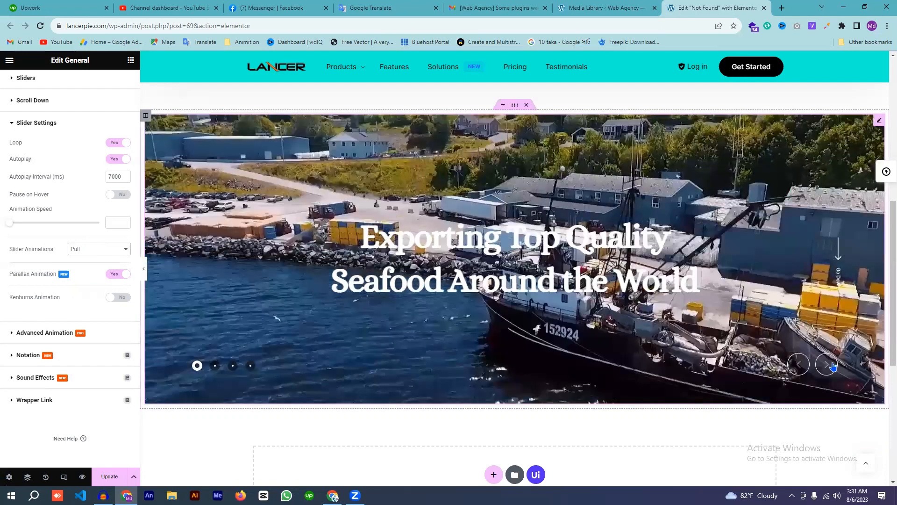
left_click(833, 365)
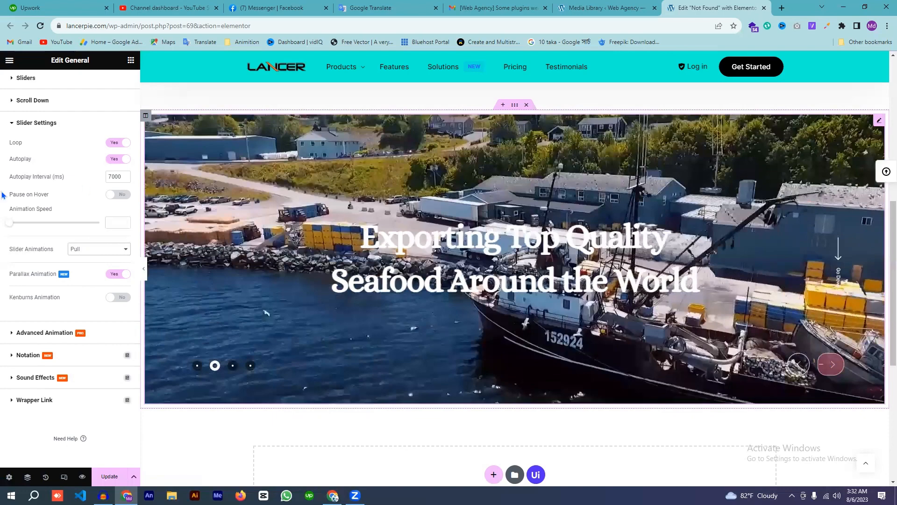
left_click(831, 364)
left_click(829, 367)
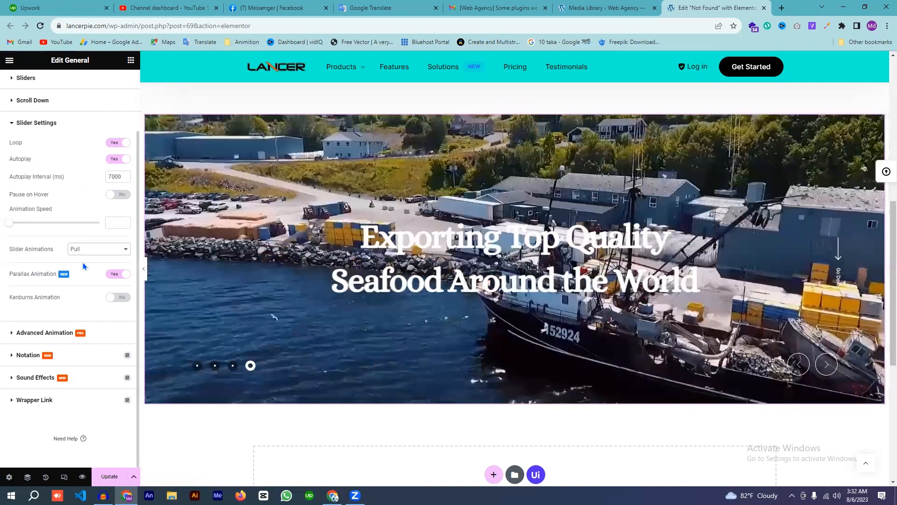
Step: Set the slider animation to Slide, and try the Kenburns animation before switching it back off
left_click(85, 252)
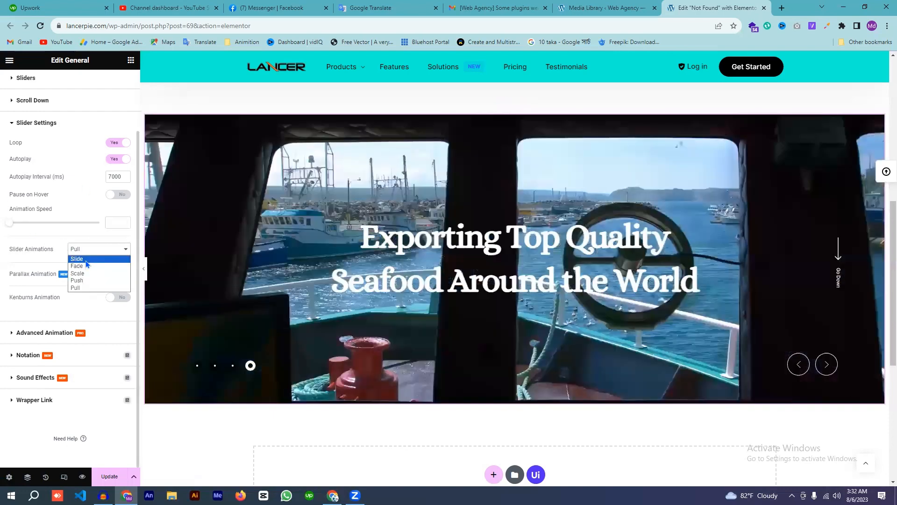
left_click(85, 260)
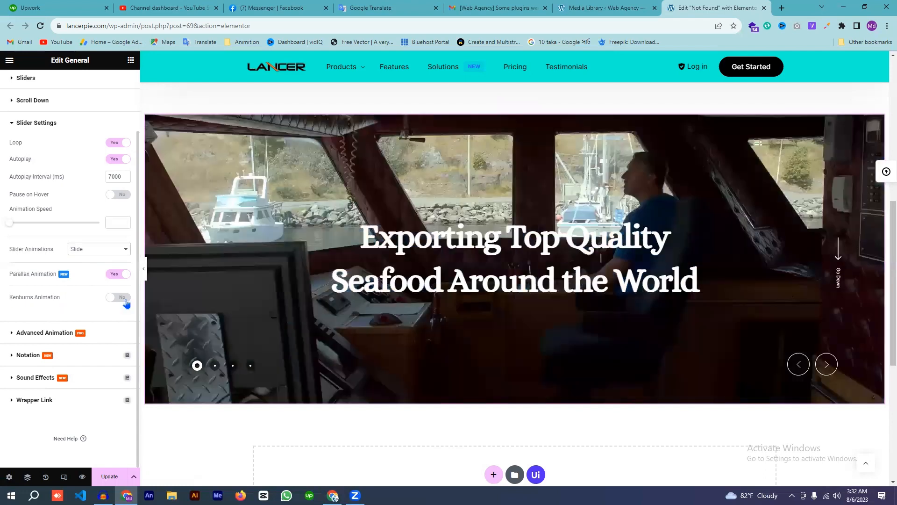
left_click(125, 301)
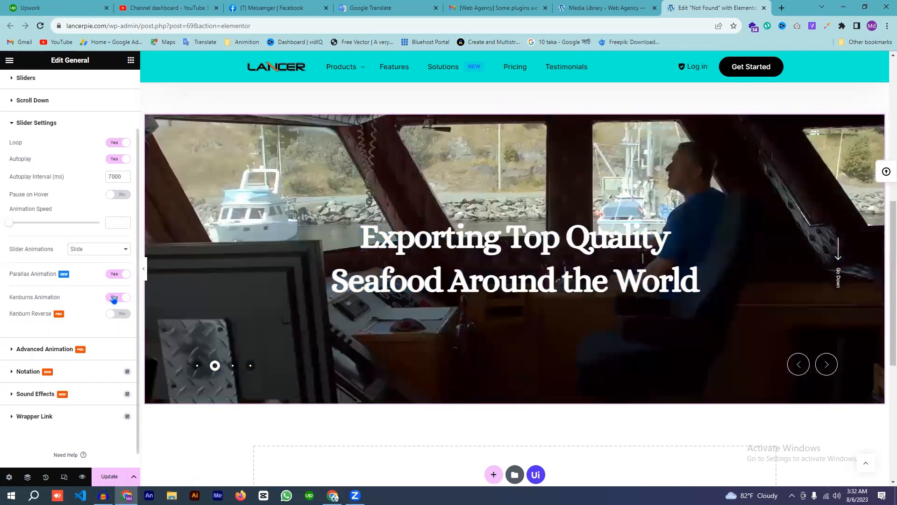
left_click(116, 298)
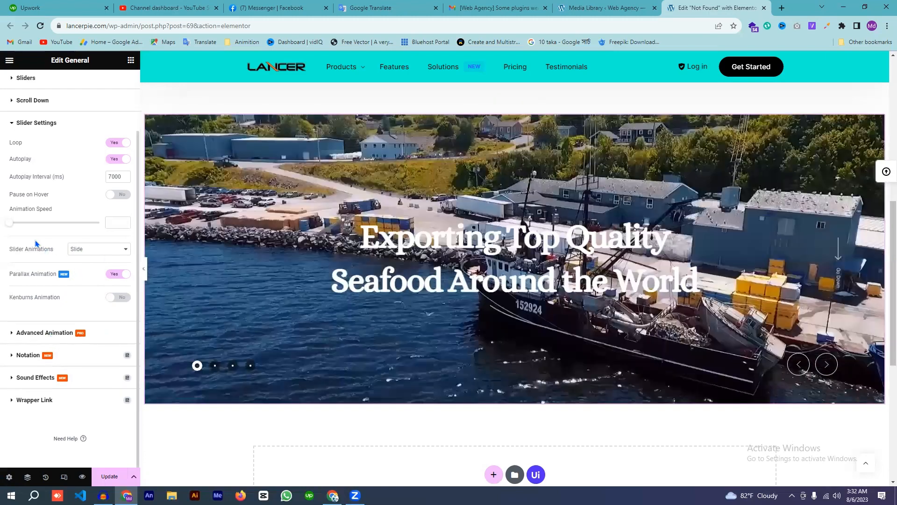
left_click(44, 333)
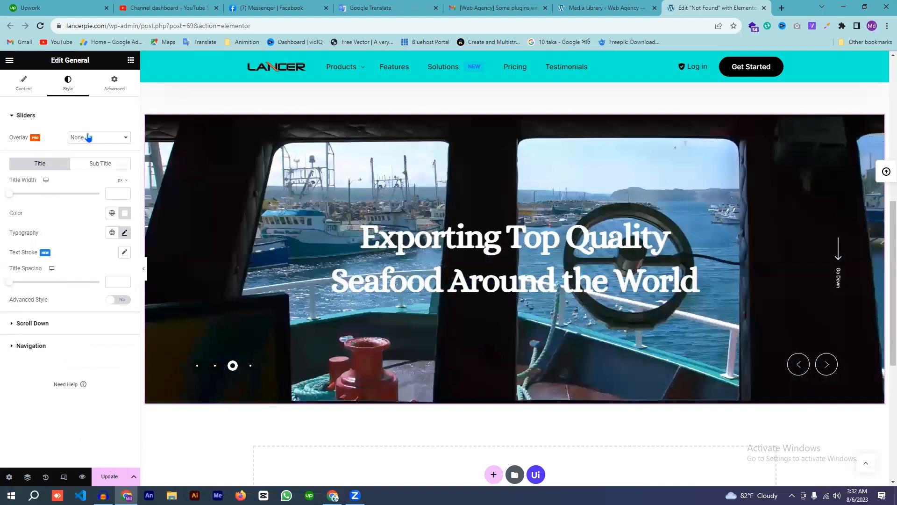
left_click(89, 137)
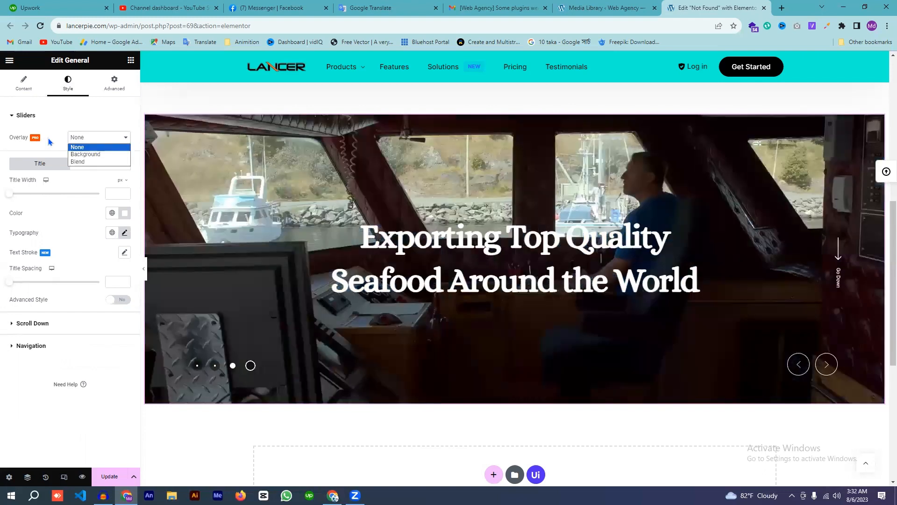
left_click(107, 185)
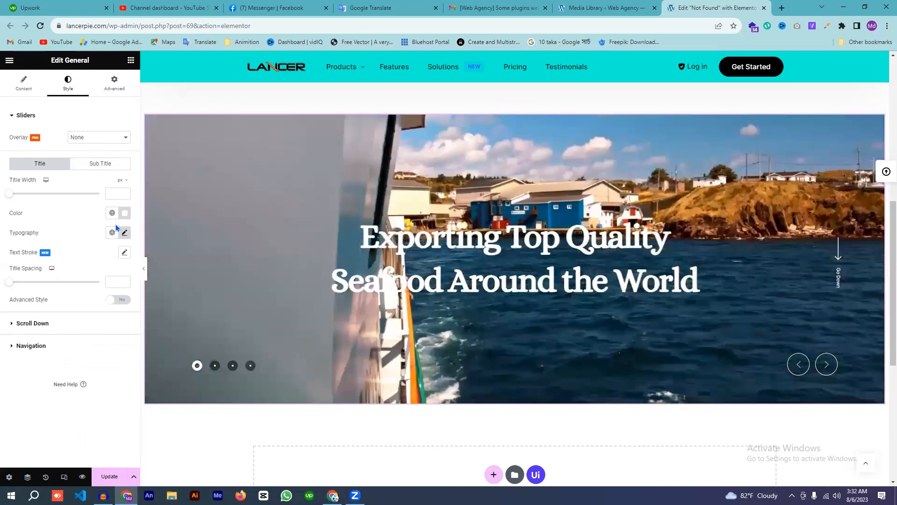
Step: Set the scroll-down button's typography size to 20 px in the slider's style settings
left_click(42, 323)
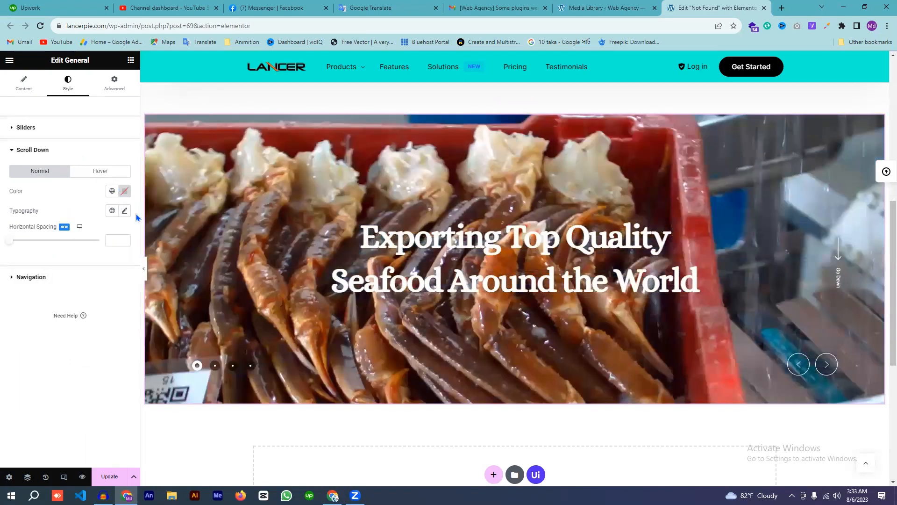
left_click(124, 210)
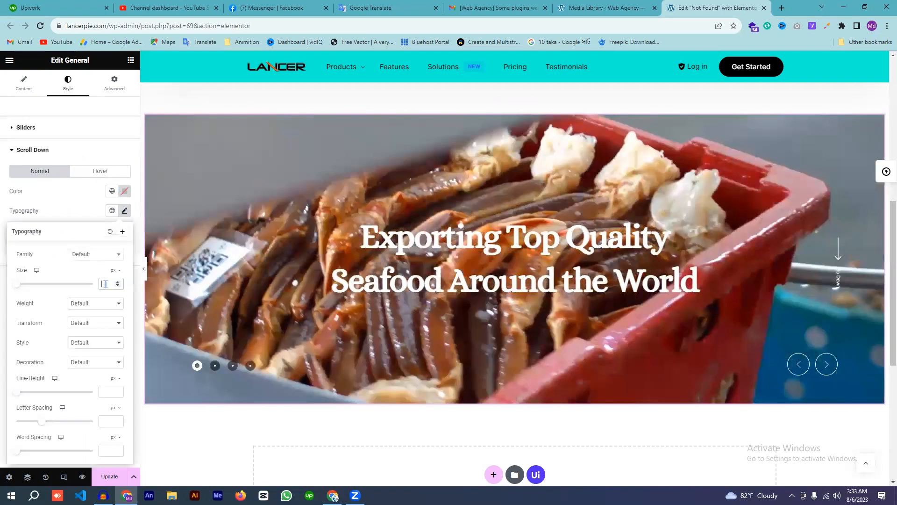
type("20")
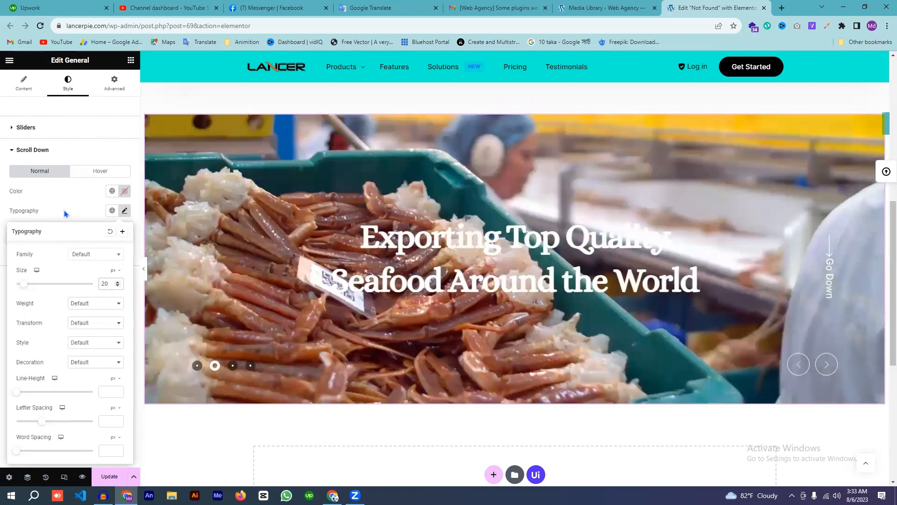
left_click(63, 209)
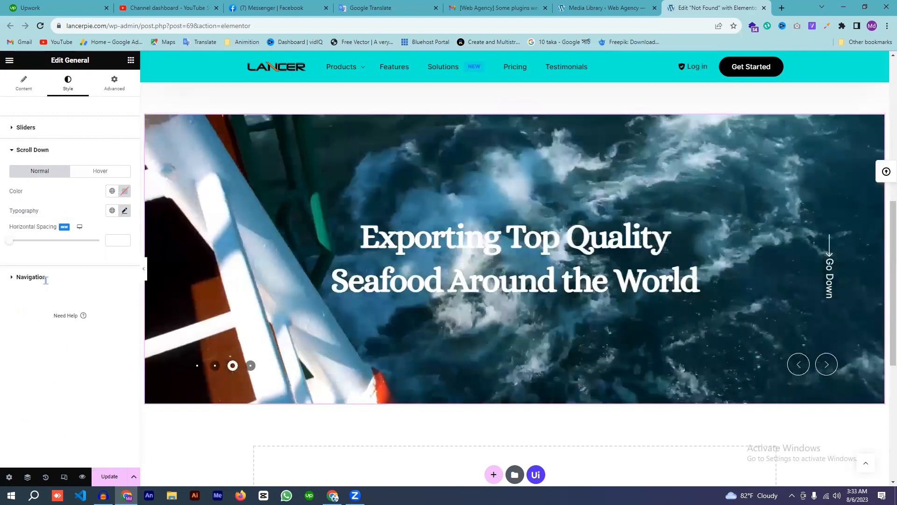
Step: Set the slider navigation's normal arrows color to red (#FF0101)
left_click(31, 276)
scroll(227, 292, "down", 2)
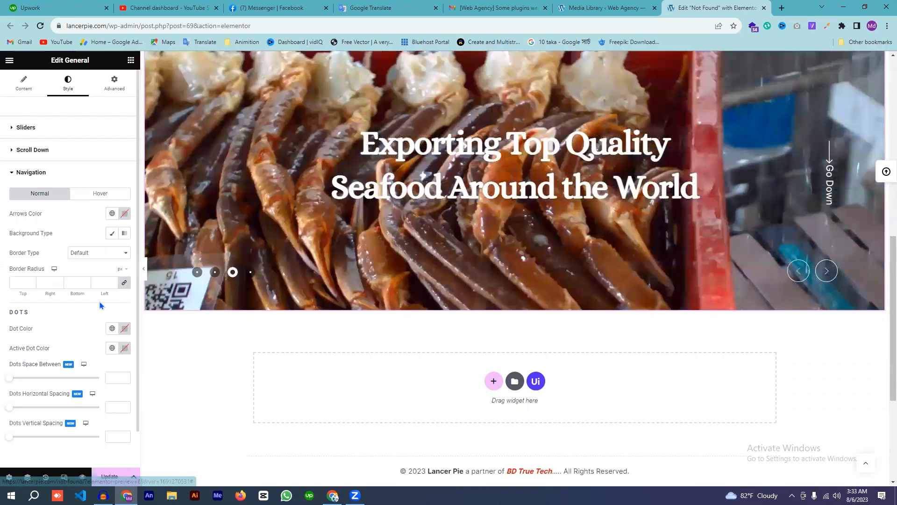
scroll(100, 302, "down", 1)
scroll(29, 296, "up", 1)
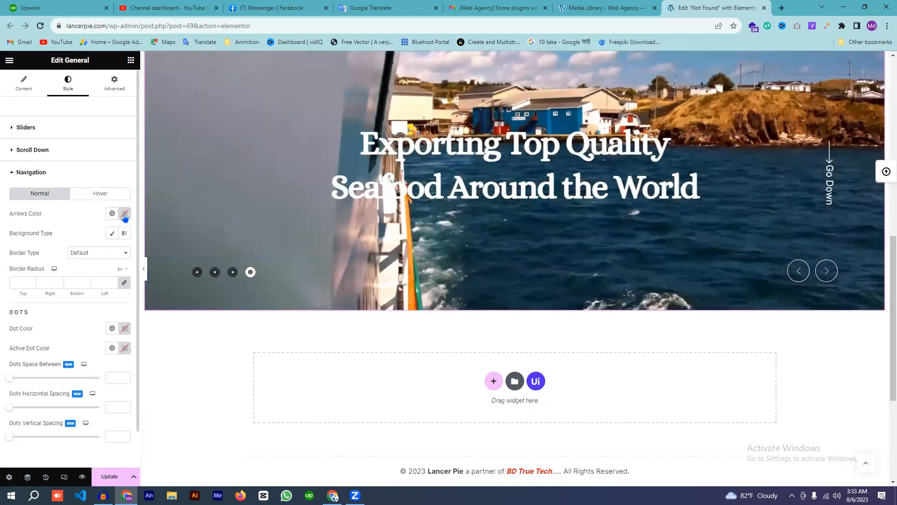
left_click(123, 215)
left_click(169, 266)
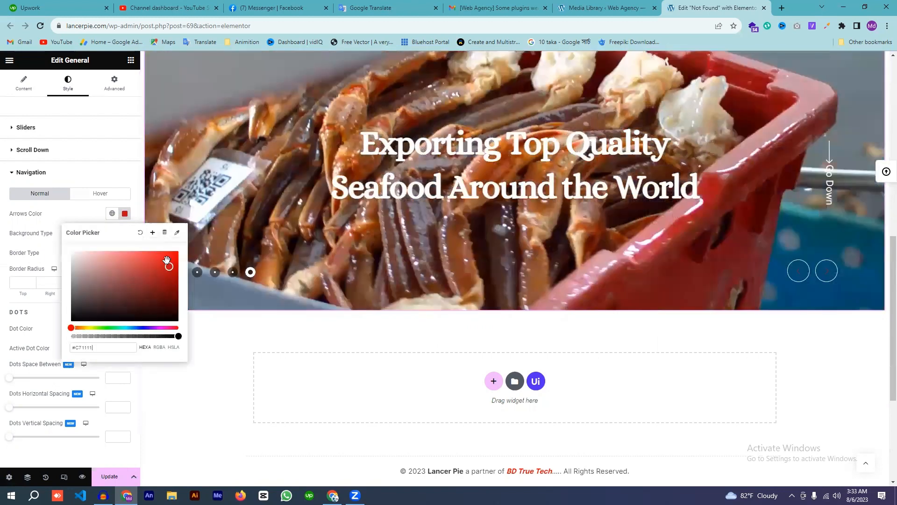
left_click(178, 251)
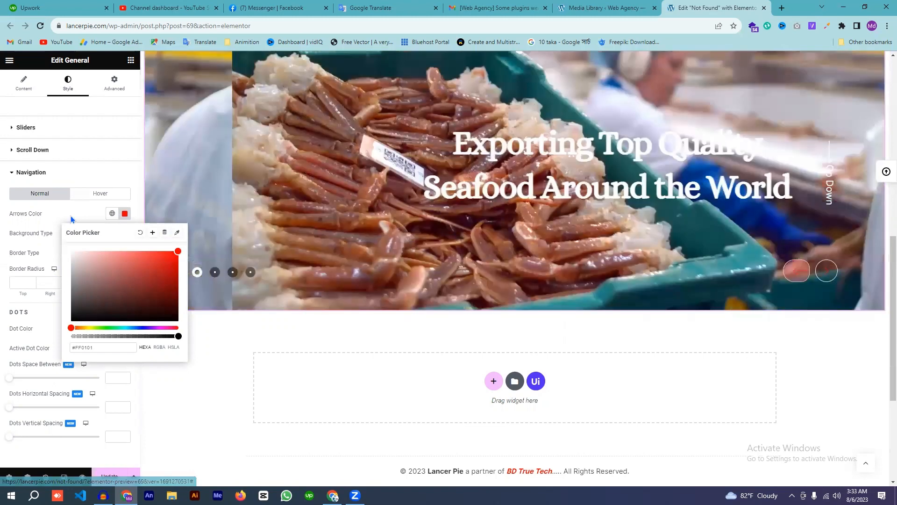
left_click(71, 215)
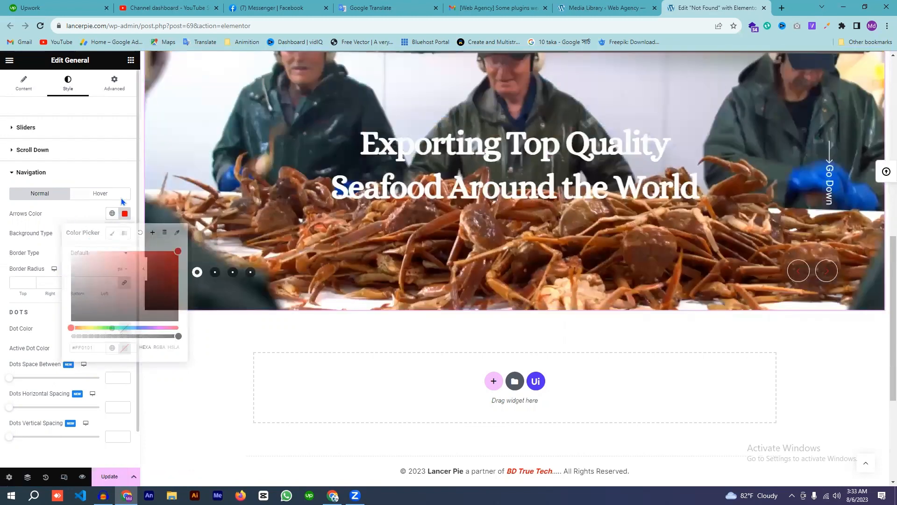
Step: Set the navigation arrows' hover color to white (#FFFFFF) and return to the normal-state navigation settings
left_click(106, 193)
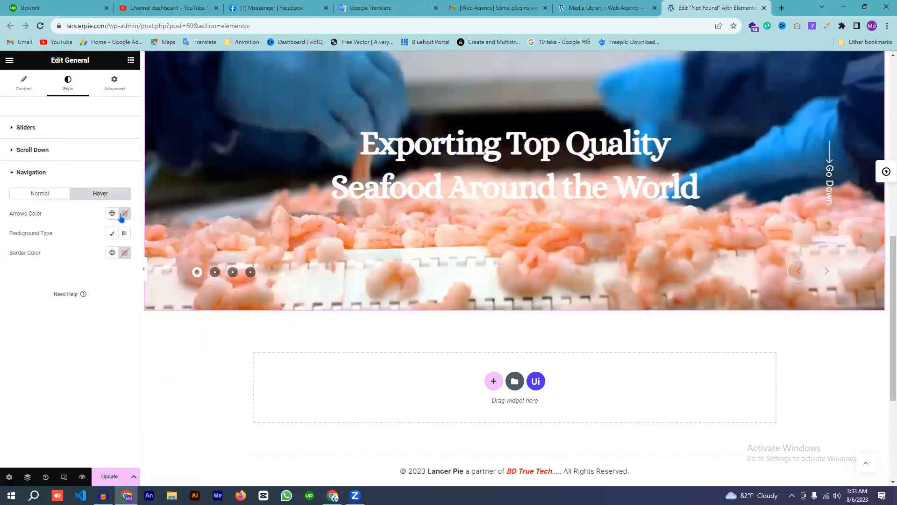
left_click(121, 216)
left_click_drag(132, 279, 57, 243)
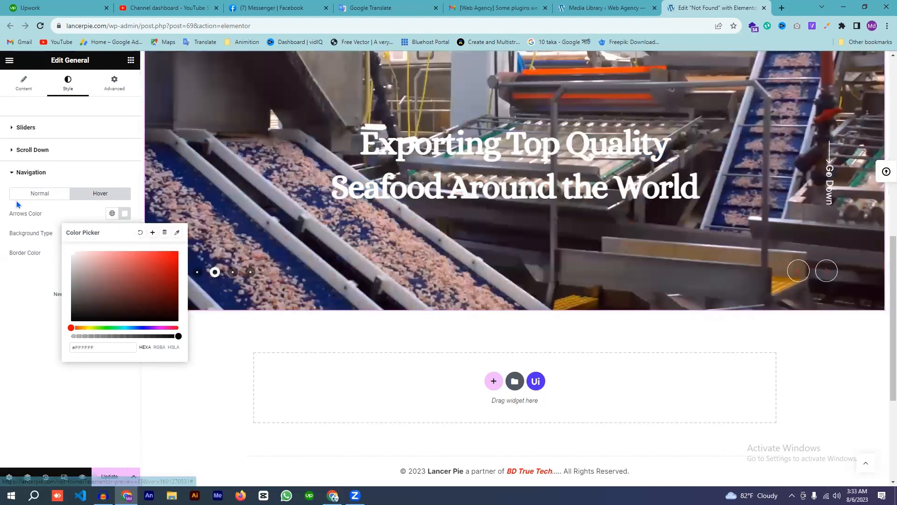
left_click(17, 204)
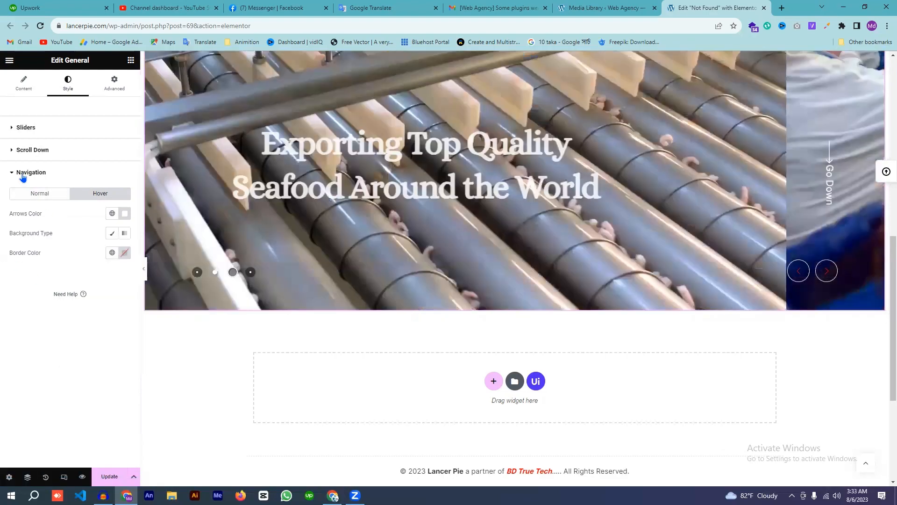
left_click(24, 173)
left_click(24, 174)
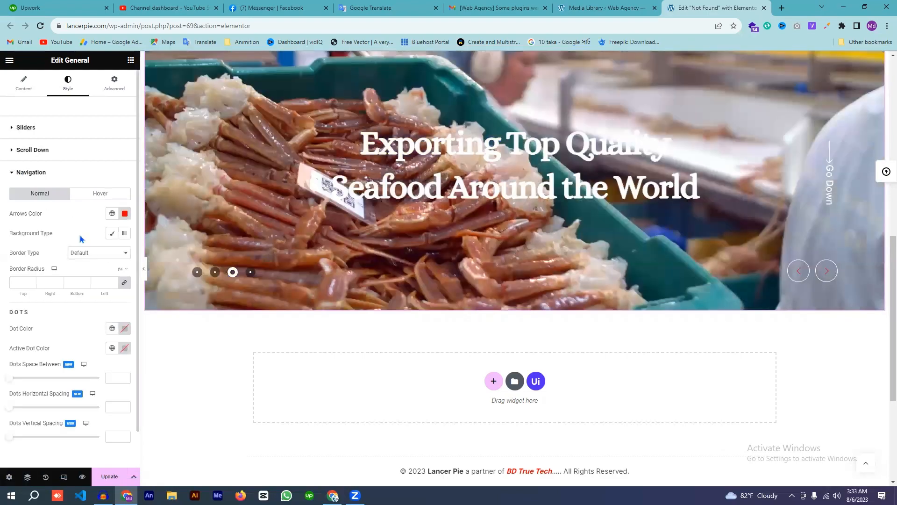
Step: Set the color of the slider's navigation dots to green
scroll(65, 263, "down", 1)
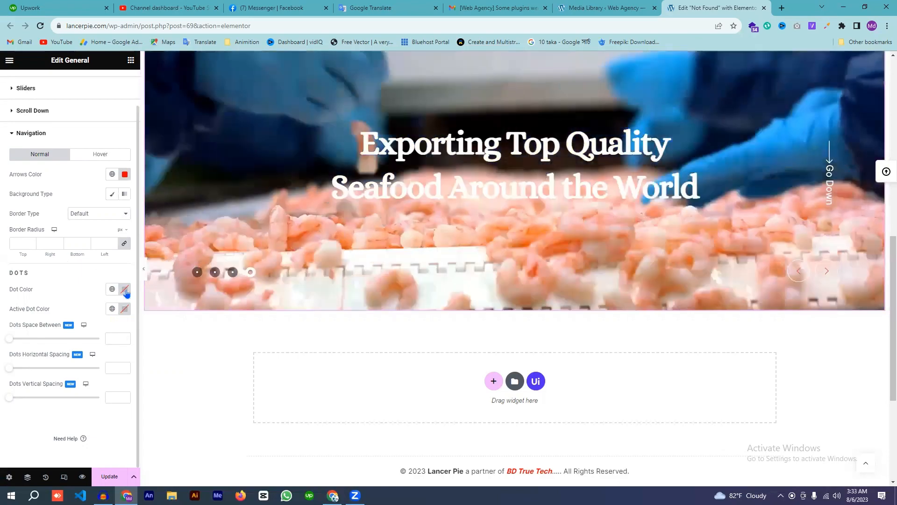
left_click(125, 290)
left_click_drag(87, 402, 106, 403)
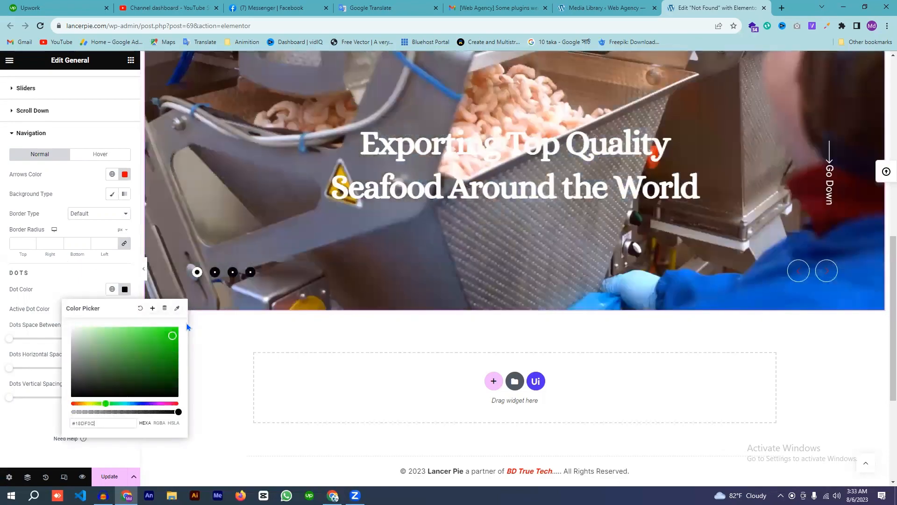
left_click(183, 326)
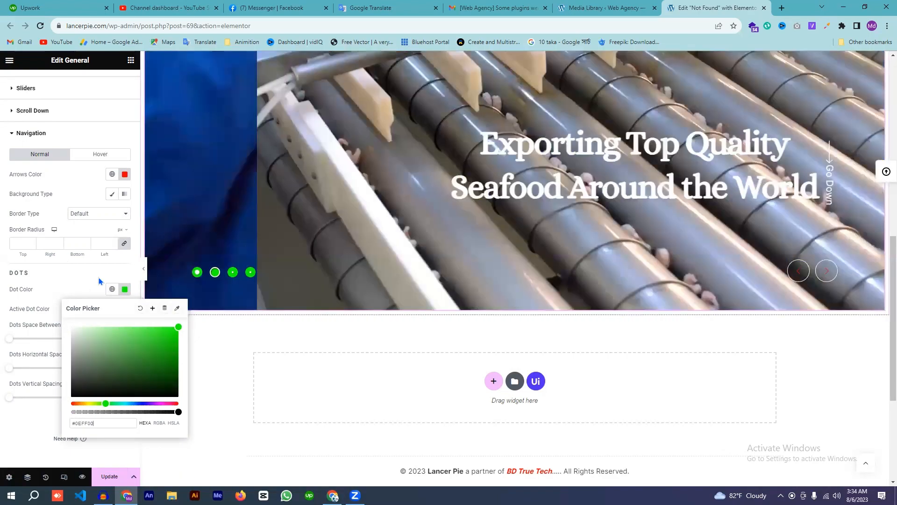
left_click_drag(99, 278, 84, 299)
left_click(125, 308)
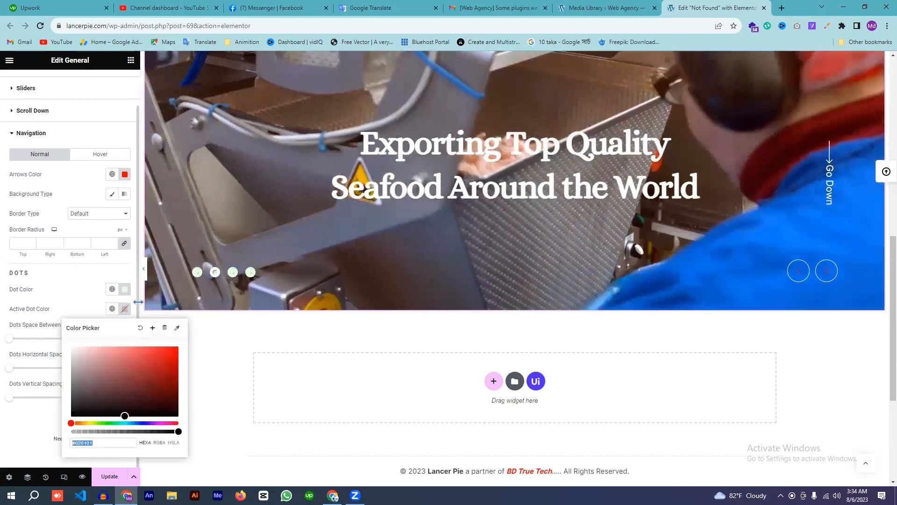
left_click(125, 290)
left_click(164, 334)
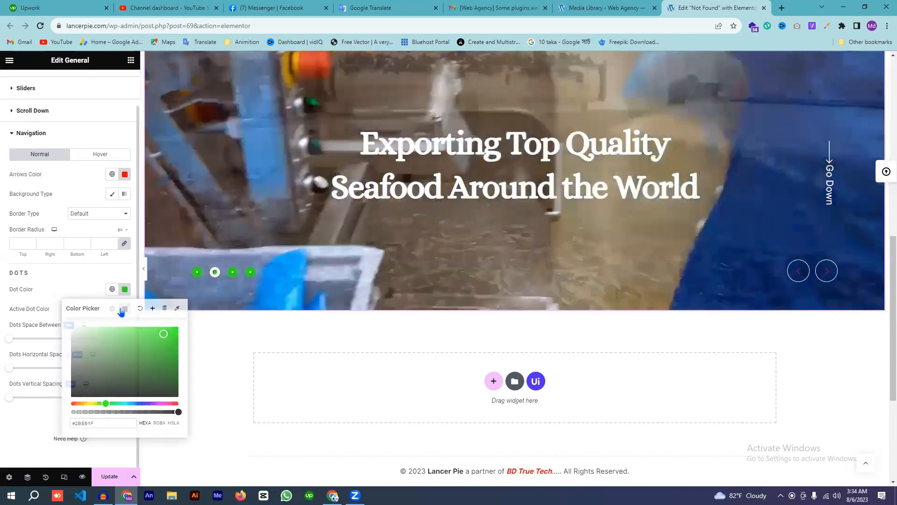
left_click(83, 285)
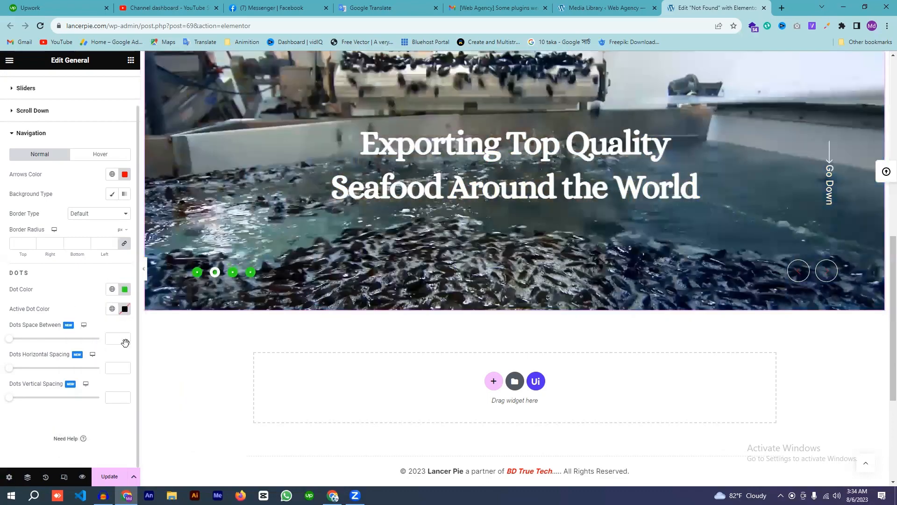
Step: Set the active navigation dot's color to bright red and check it on the slider
left_click(124, 308)
left_click_drag(157, 365, 169, 347)
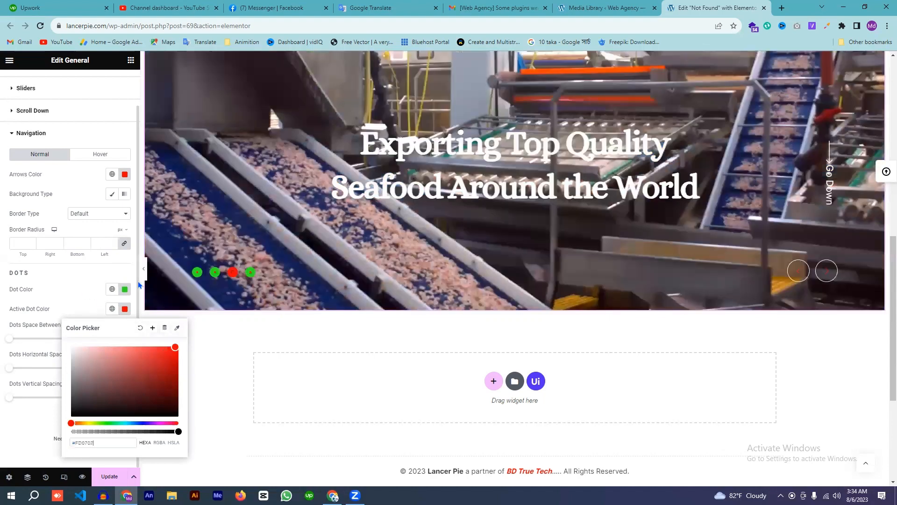
left_click(234, 279)
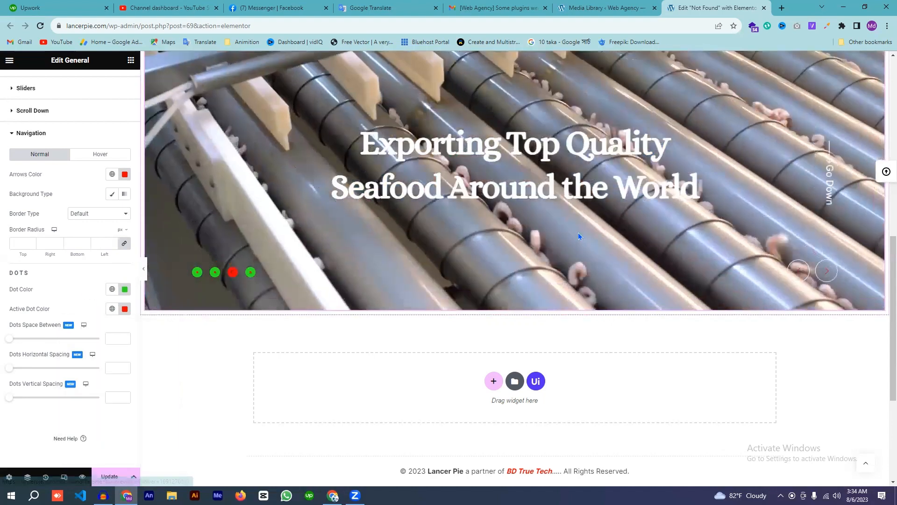
scroll(403, 181, "up", 2)
scroll(252, 300, "down", 1)
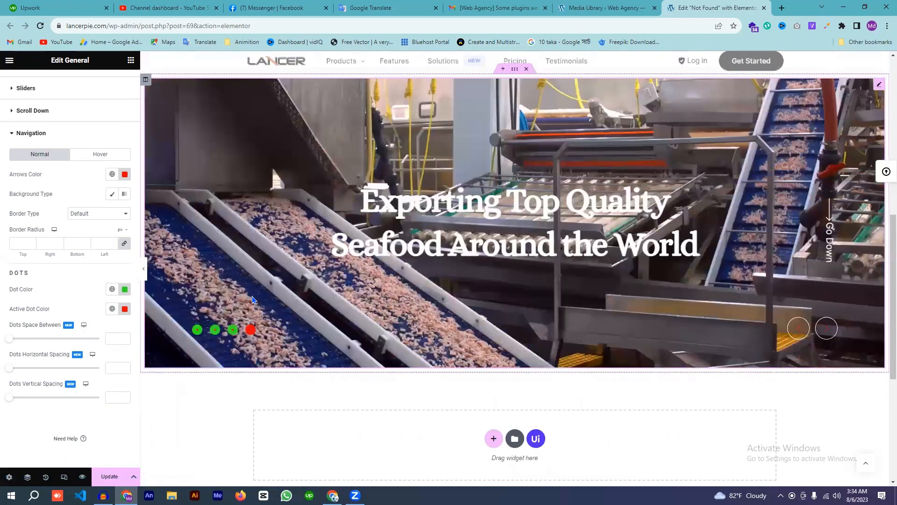
scroll(202, 280, "down", 1)
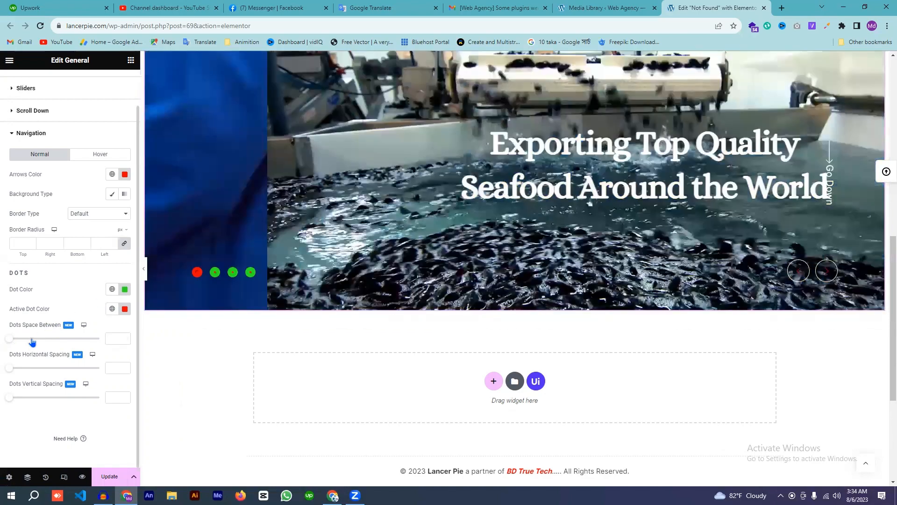
Step: Try wider spacing between the navigation dots, then set Dots Space Between to 10
left_click_drag(32, 342, 192, 310)
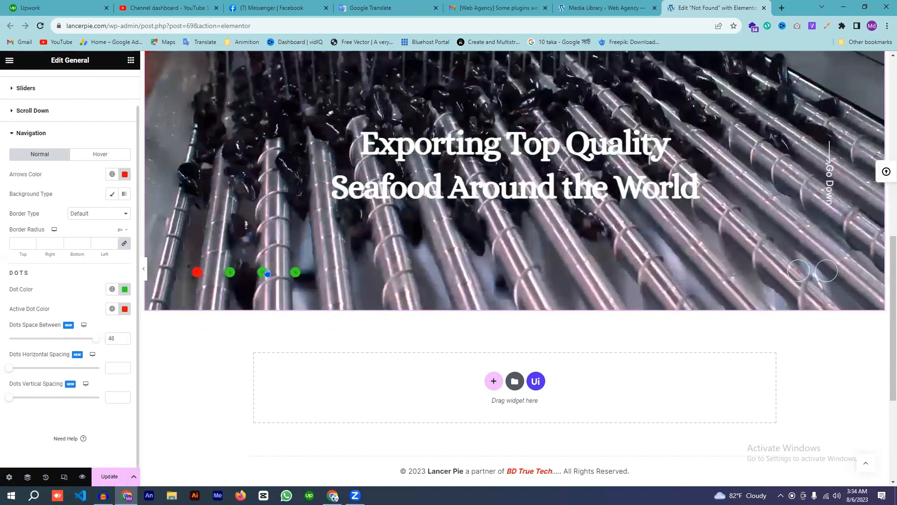
left_click_drag(267, 272, 207, 275)
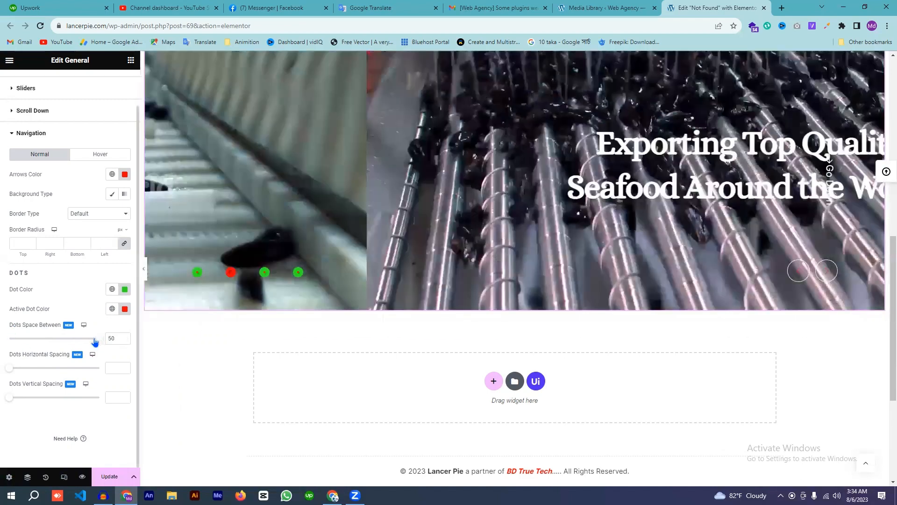
left_click_drag(95, 341, 29, 356)
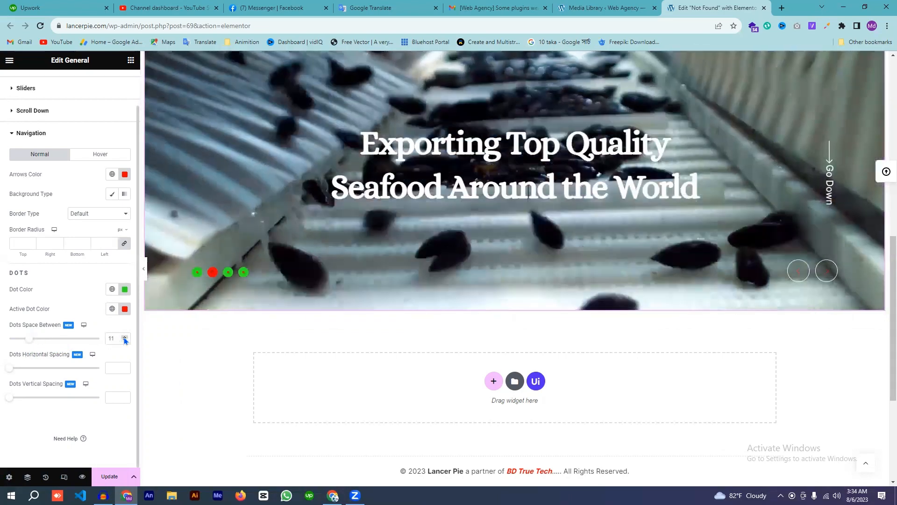
left_click(124, 340)
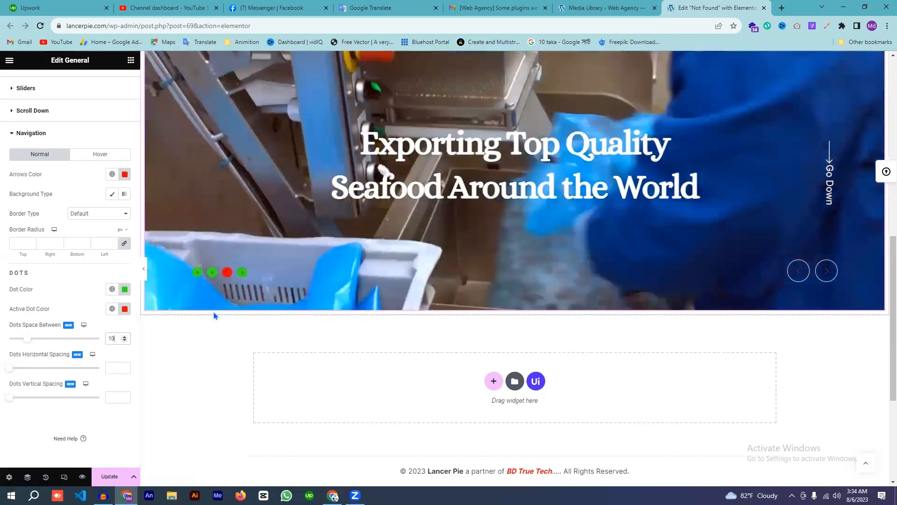
Step: Review the slider widget's advanced settings, from layout and confetti effects to custom CSS
scroll(69, 215, "up", 1)
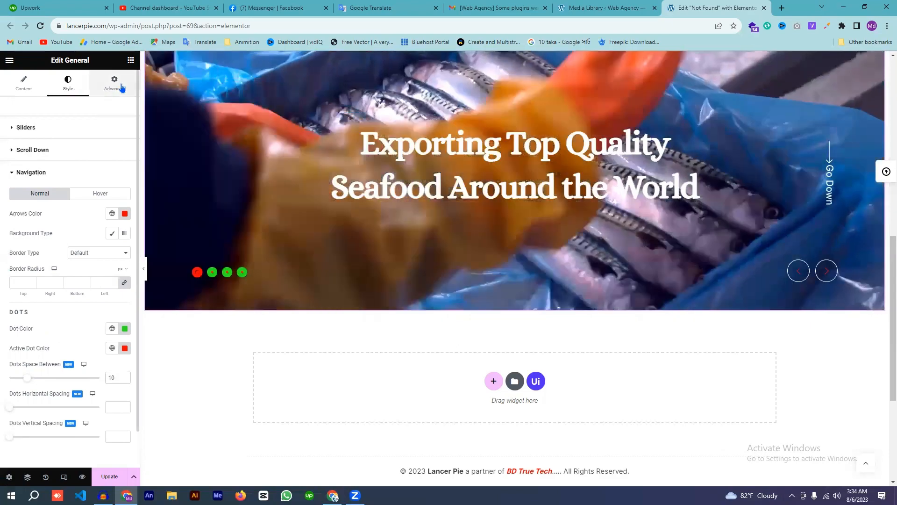
left_click(121, 88)
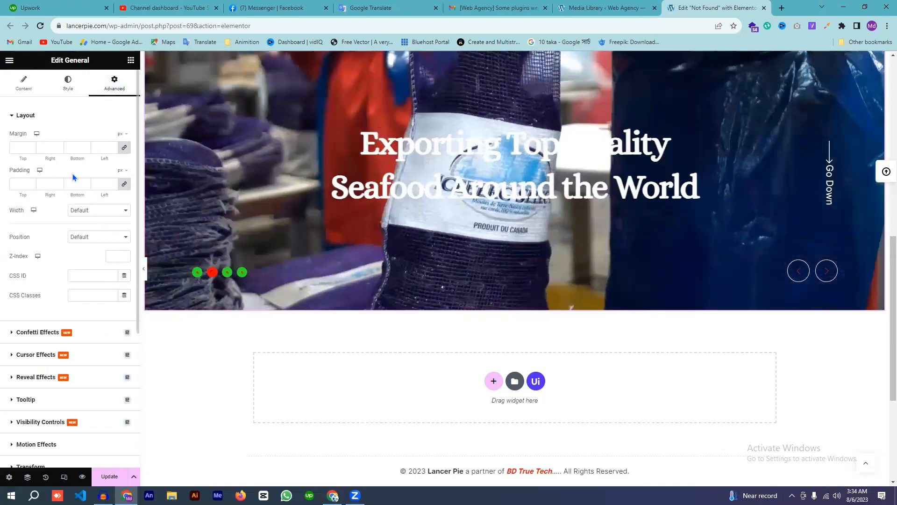
scroll(29, 217, "down", 1)
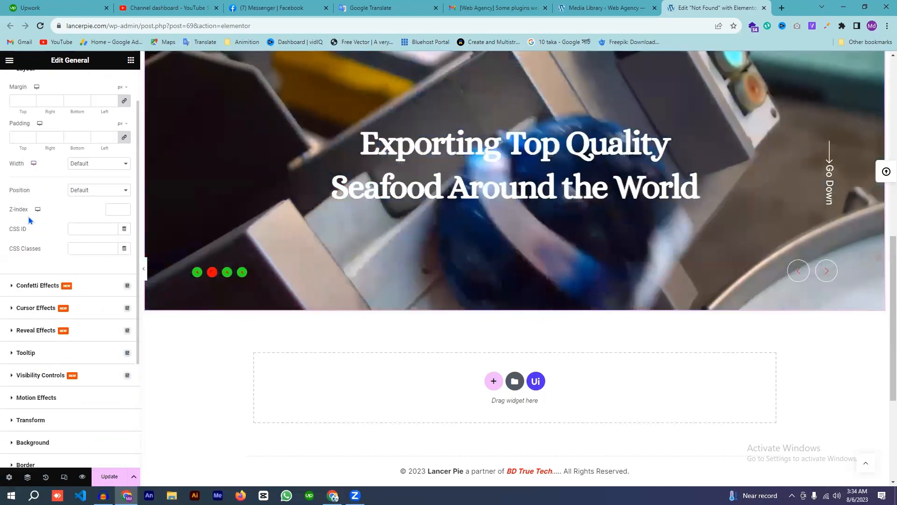
scroll(29, 217, "down", 2)
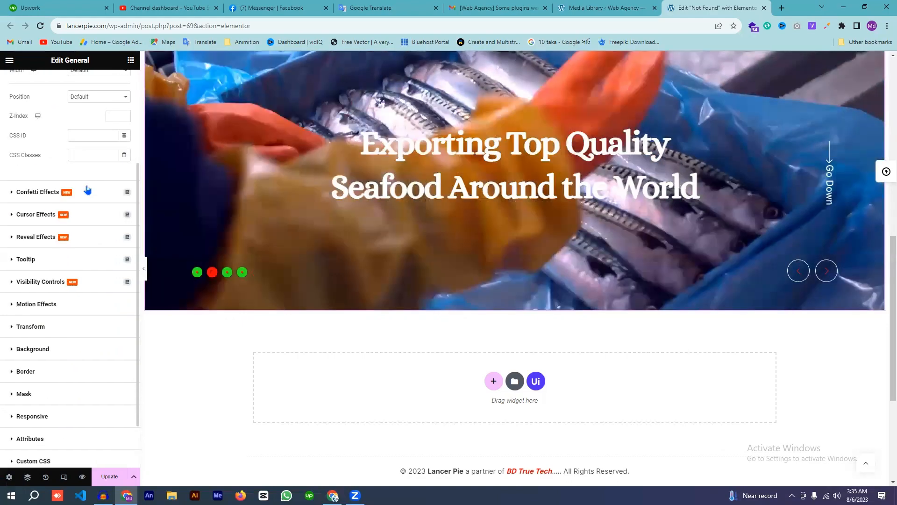
left_click(88, 190)
left_click(29, 139)
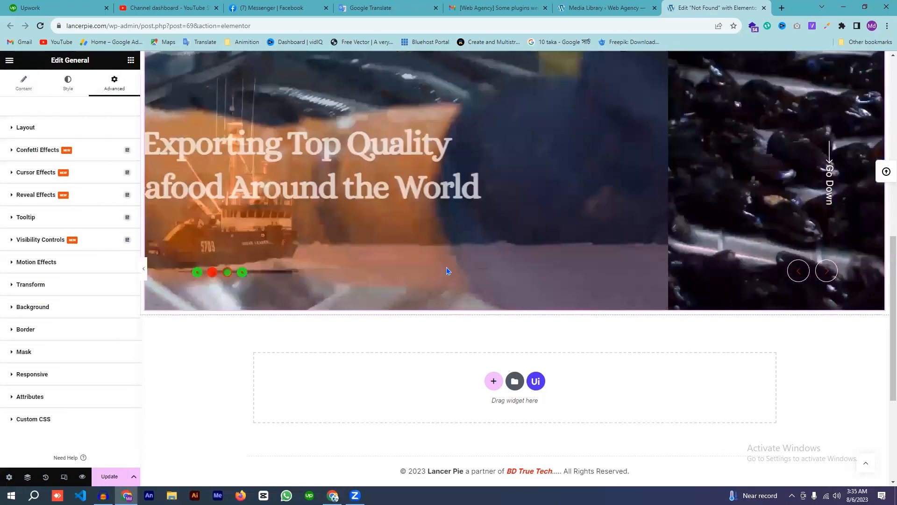
scroll(256, 244, "up", 3)
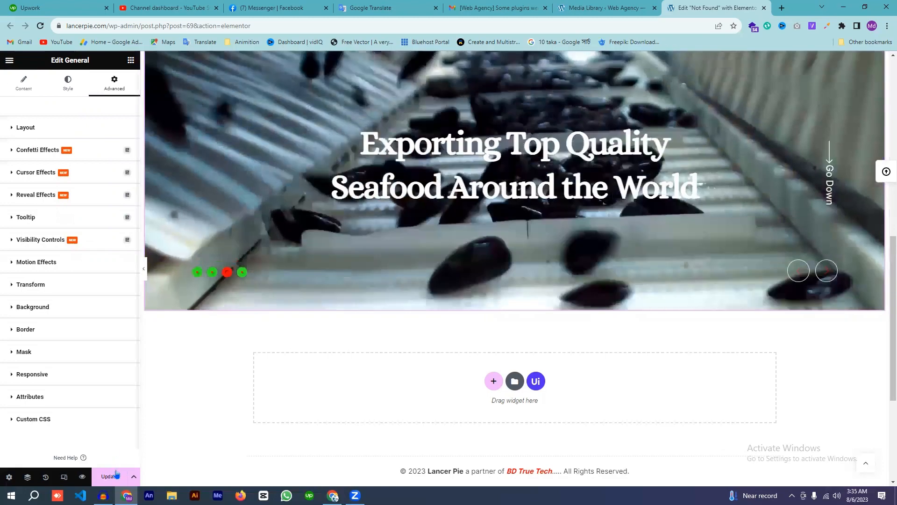
Step: Update the page and open its preview at the video slider
left_click(115, 474)
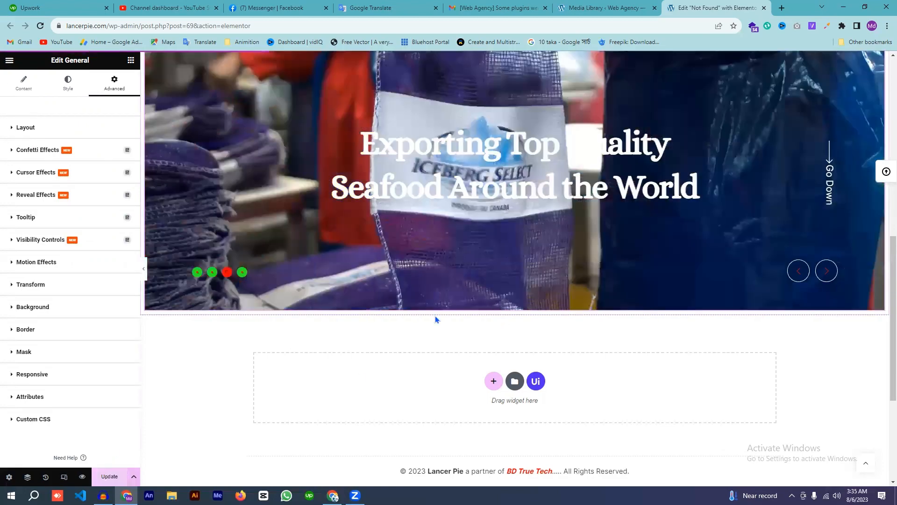
left_click(82, 476)
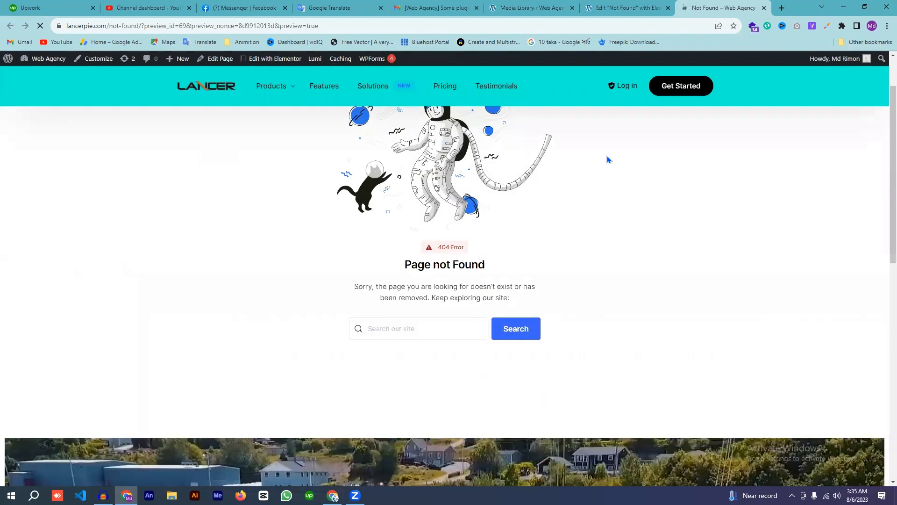
scroll(604, 146, "down", 5)
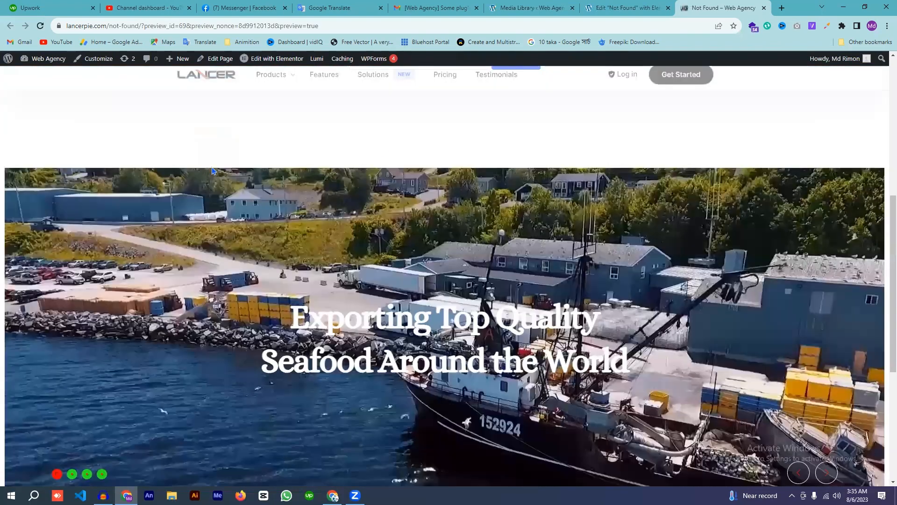
Step: Test the slider in the page preview by advancing to the next slide and swiping across the headline
scroll(98, 281, "down", 2)
scroll(194, 248, "up", 2)
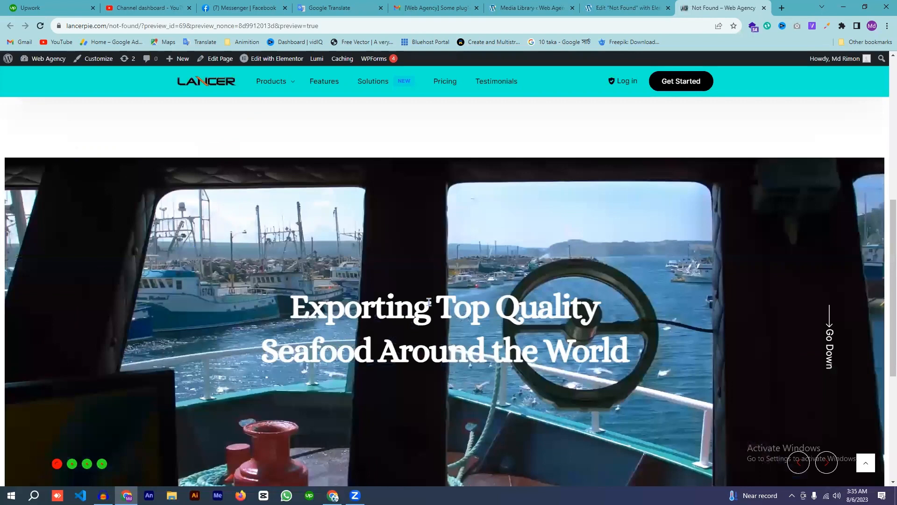
scroll(429, 302, "down", 1)
left_click(834, 423)
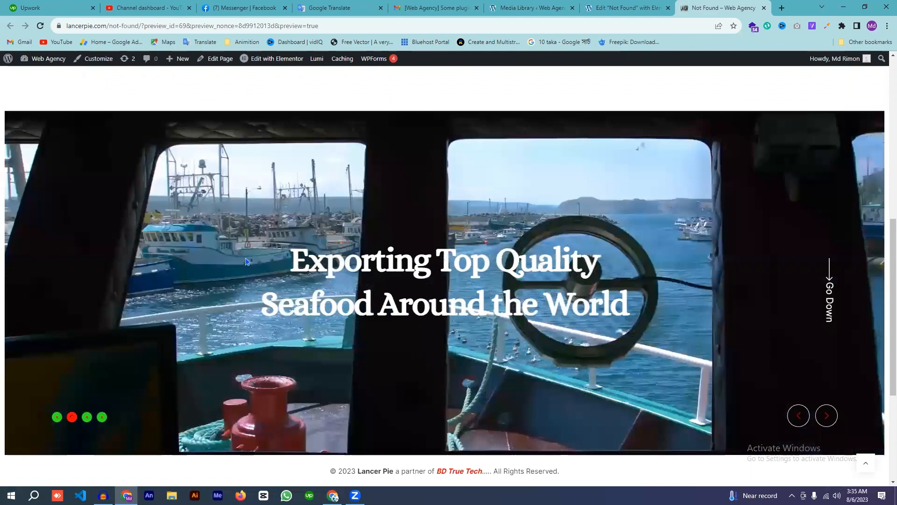
left_click_drag(291, 257, 652, 313)
left_click(584, 296)
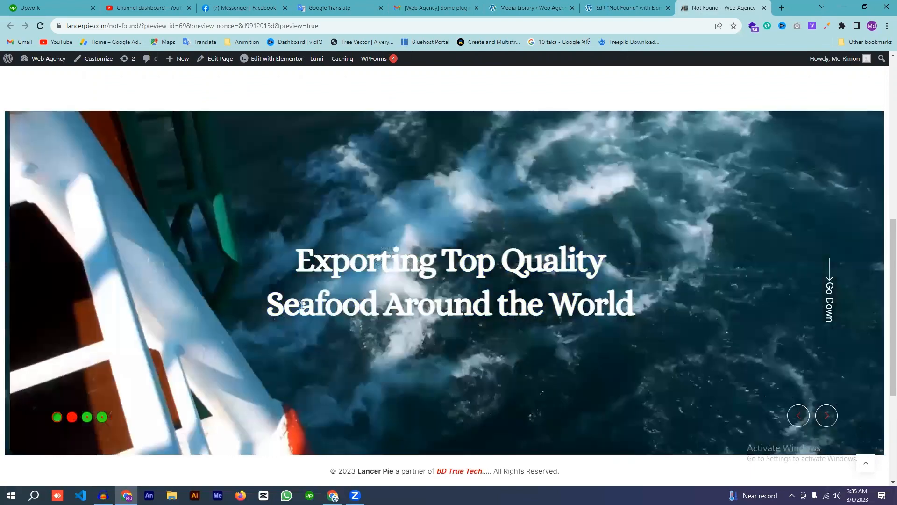
Step: Swipe across the previewed video slider again to change slides, then clear the headline's text selection
left_click_drag(302, 305, 463, 283)
left_click_drag(131, 299, 500, 348)
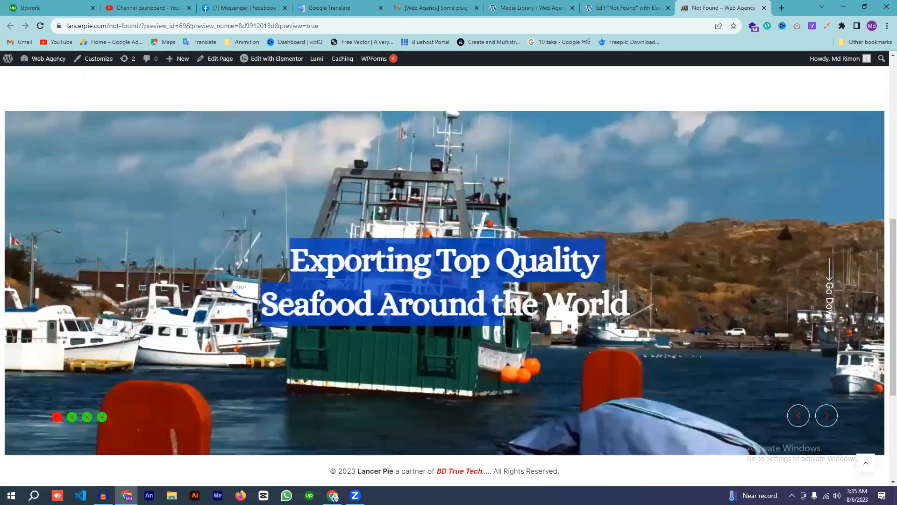
left_click(610, 304)
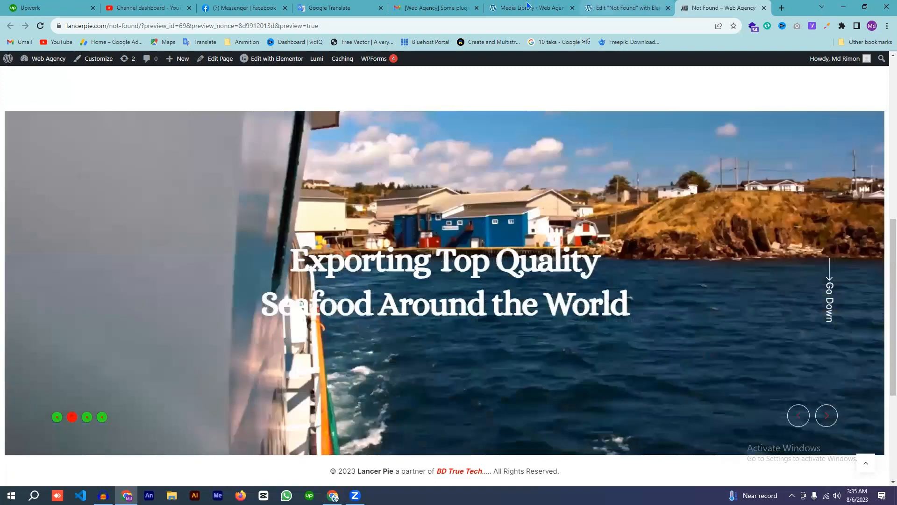
Step: Switch to the WordPress admin's Media Library and open the Prime Slider settings page
left_click(528, 5)
left_click(865, 80)
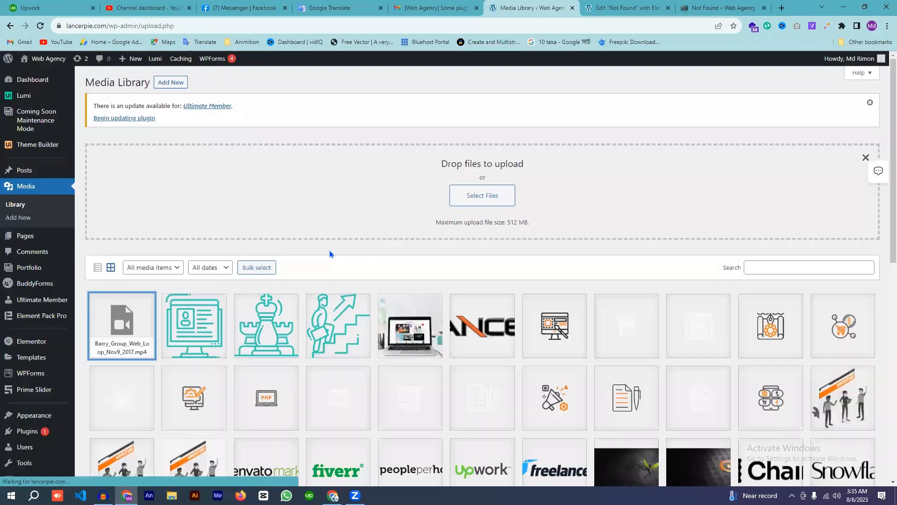
scroll(44, 327, "down", 1)
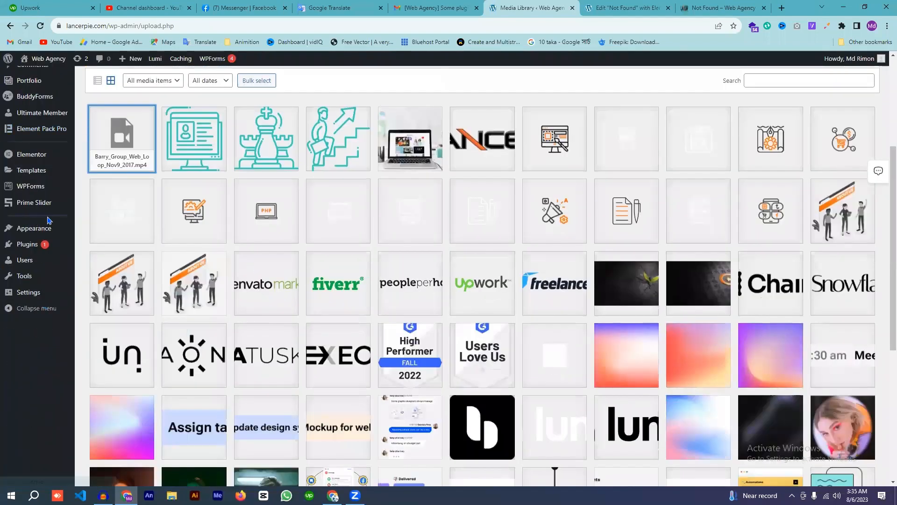
scroll(59, 181, "up", 3)
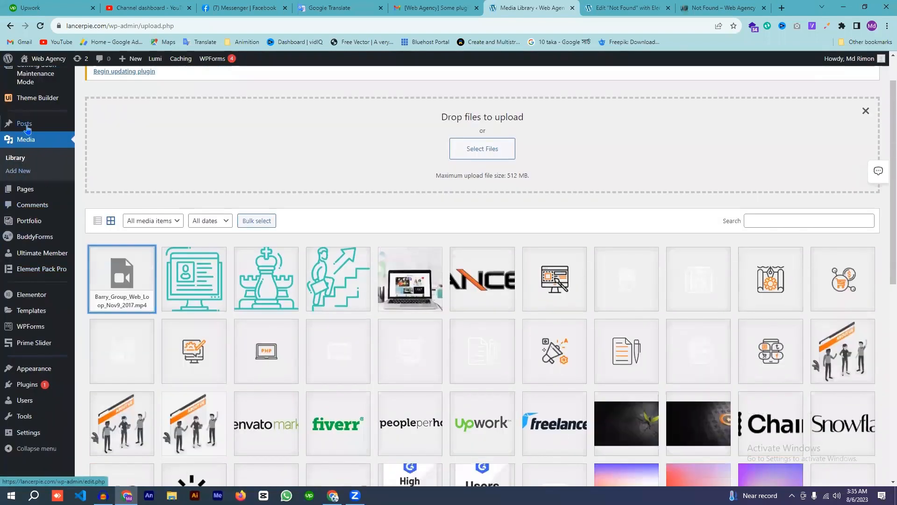
scroll(28, 374, "up", 1)
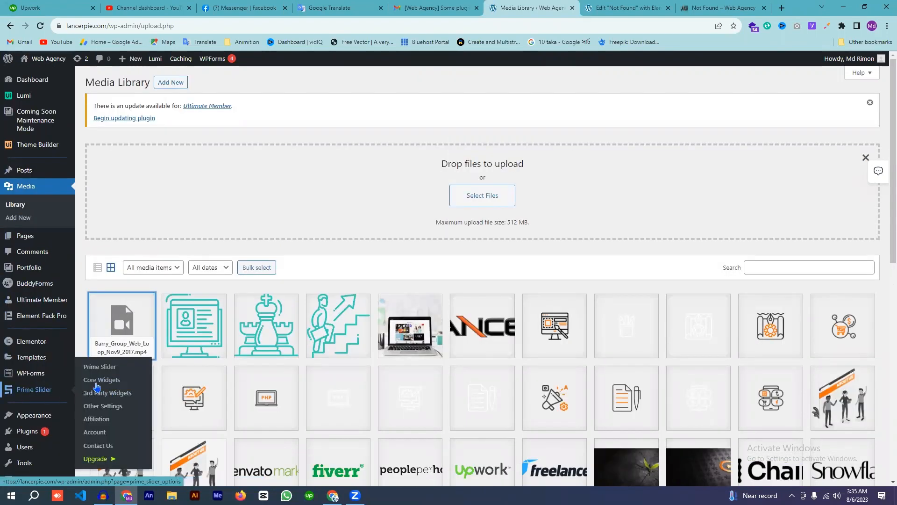
left_click(43, 391)
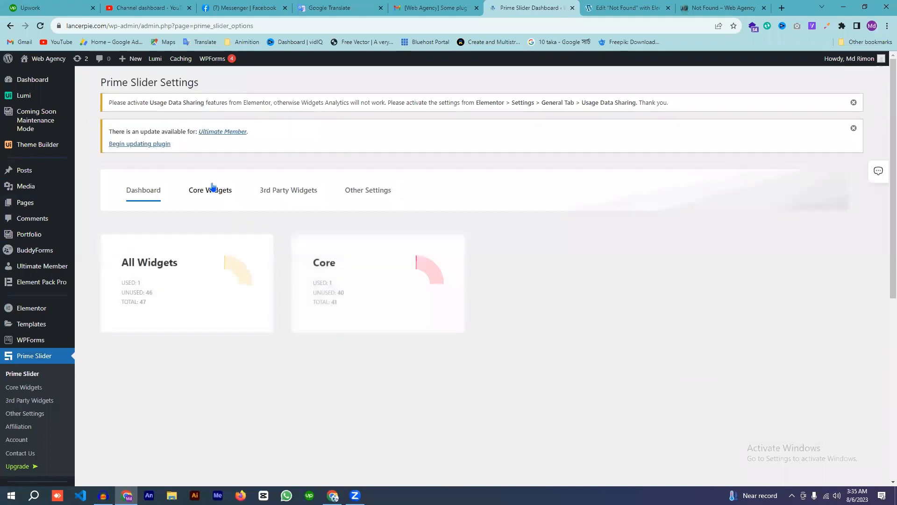
Step: Browse the Core Widgets list in the Prime Slider settings to see which slider types are available
left_click(210, 190)
scroll(295, 215, "down", 5)
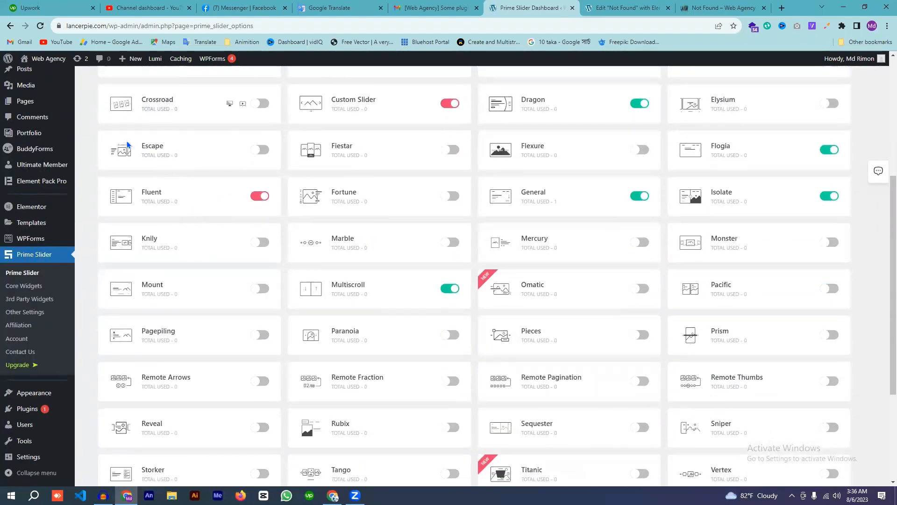
scroll(124, 159, "down", 2)
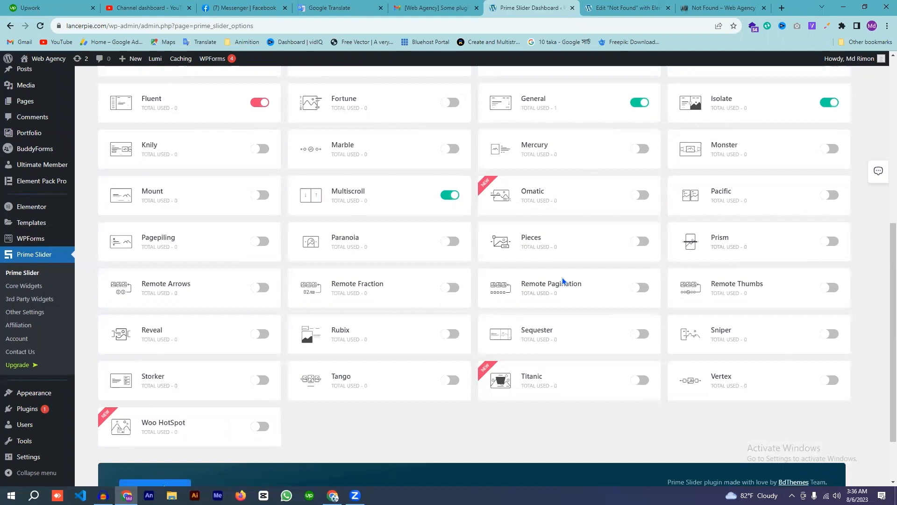
scroll(563, 277, "up", 3)
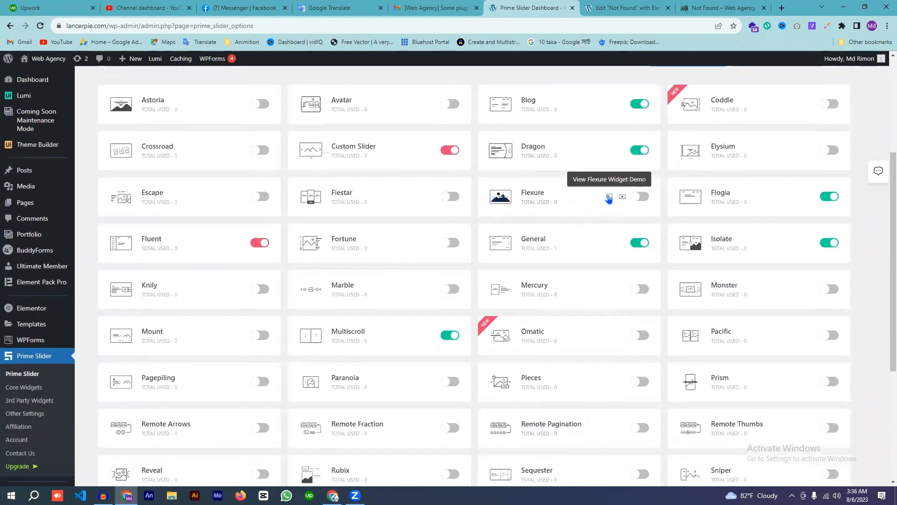
Step: Open the Flexure widget's demo page and bring its slider into view
left_click(610, 200)
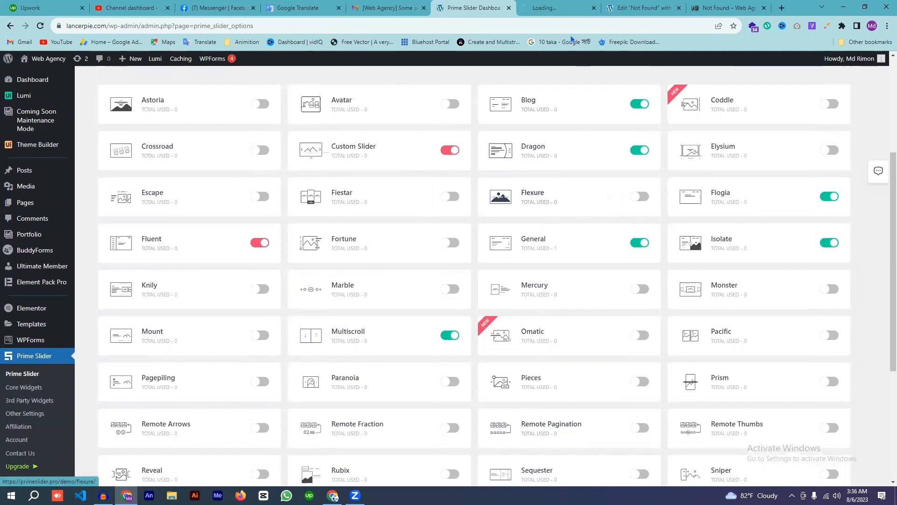
left_click(549, 6)
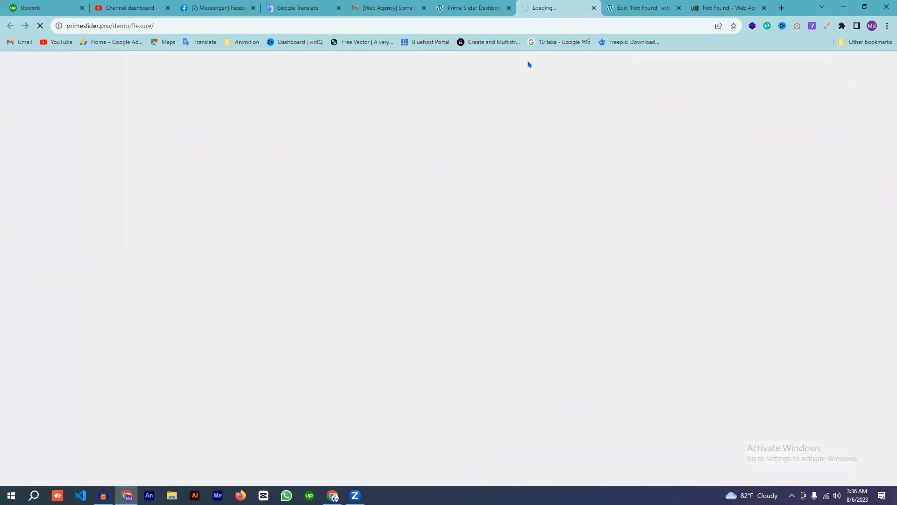
left_click(460, 7)
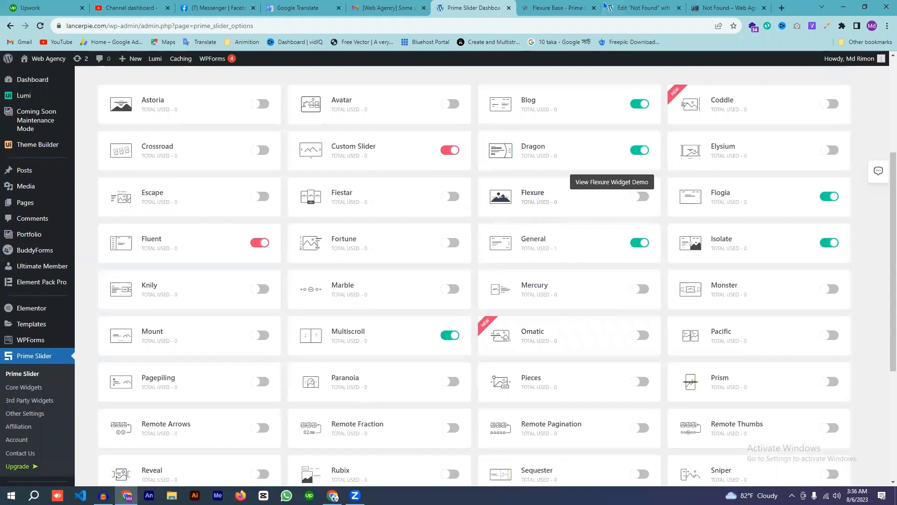
left_click(579, 7)
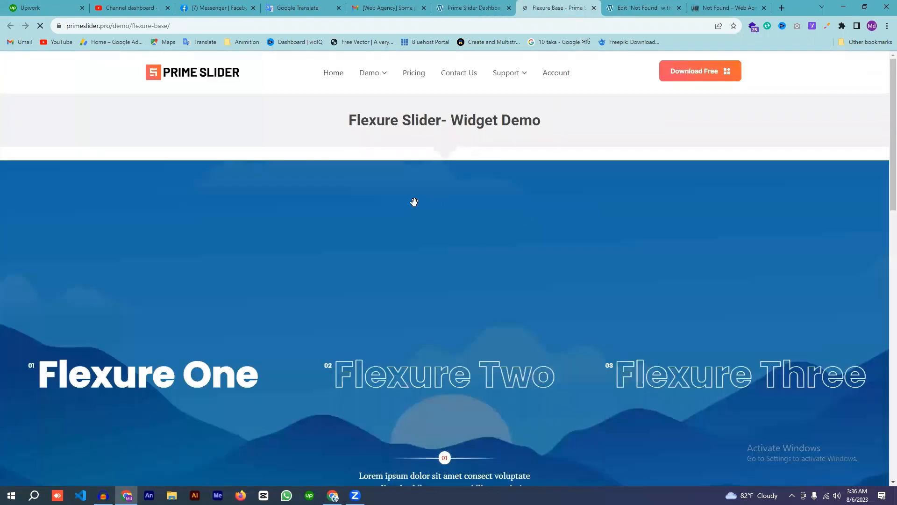
scroll(301, 241, "down", 1)
scroll(298, 235, "down", 3)
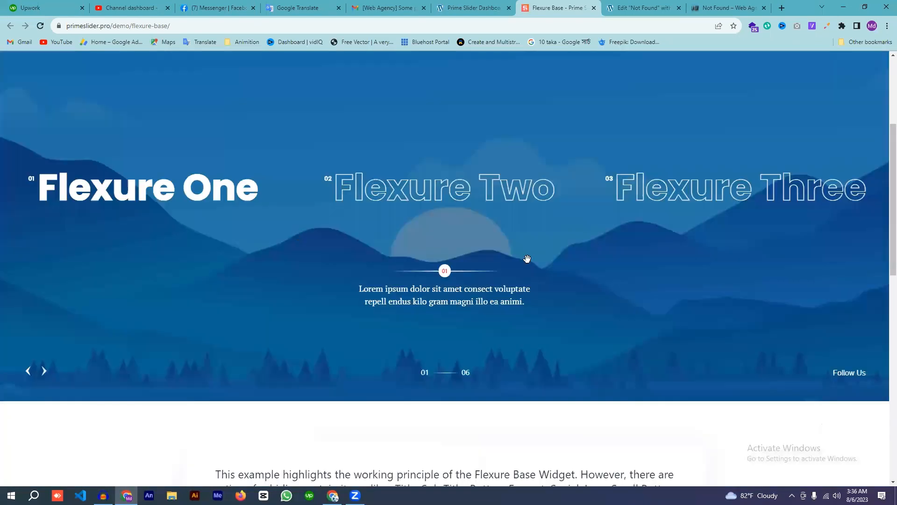
Step: Test the Flexure demo slider by swiping across its titles and using its previous and next navigation
left_click(679, 199)
left_click_drag(679, 198, 476, 393)
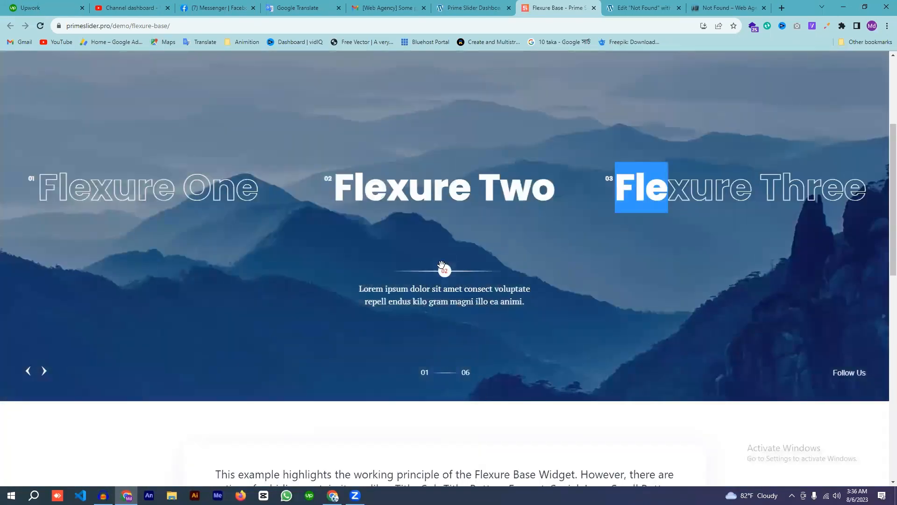
left_click(466, 374)
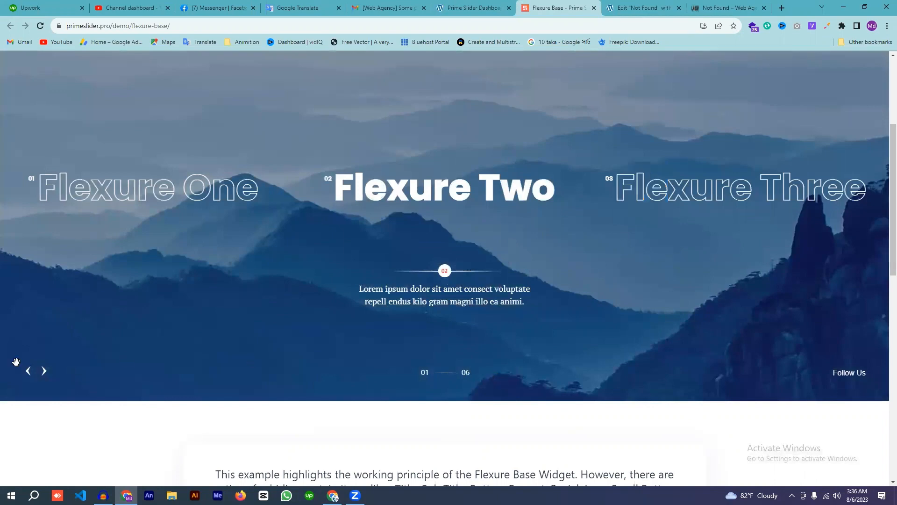
left_click(28, 370)
left_click(44, 371)
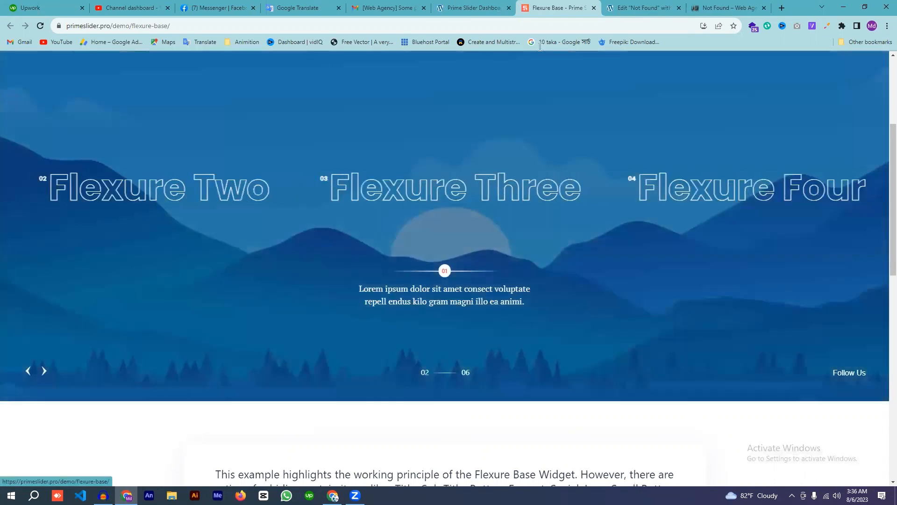
Step: Return past the Core Widgets list and the Elementor editor to the page preview and review the finished video slider
left_click(472, 8)
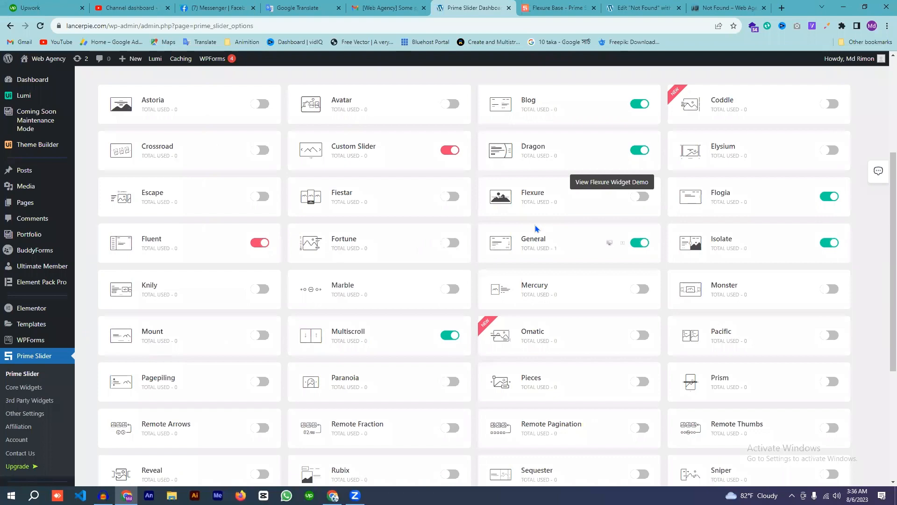
scroll(535, 225, "up", 4)
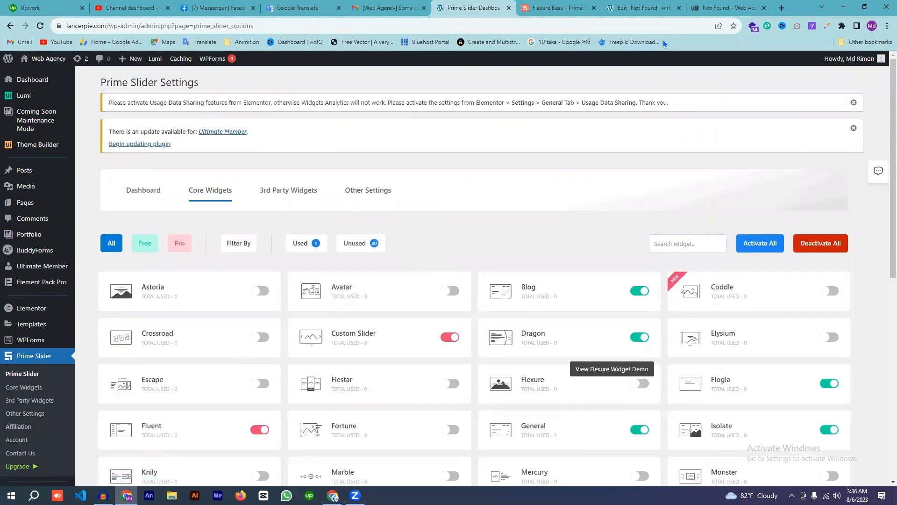
left_click(651, 10)
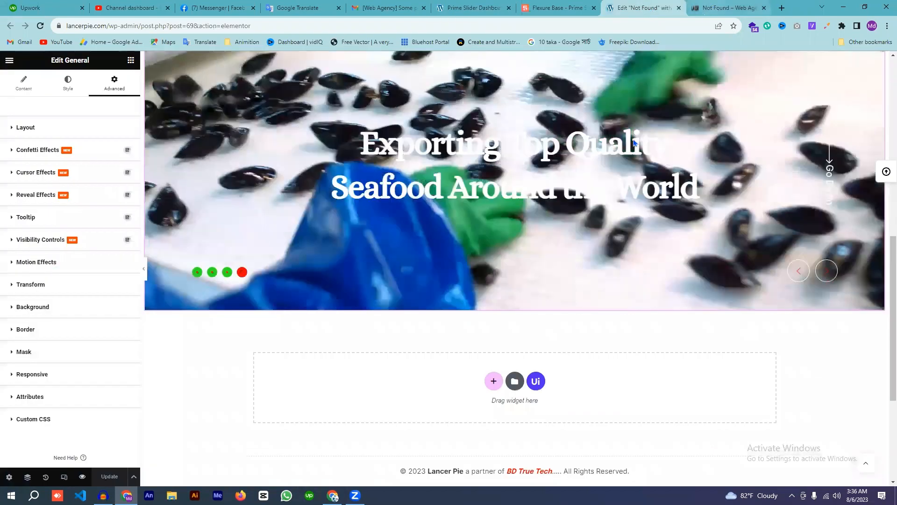
key("ctrl+Tab")
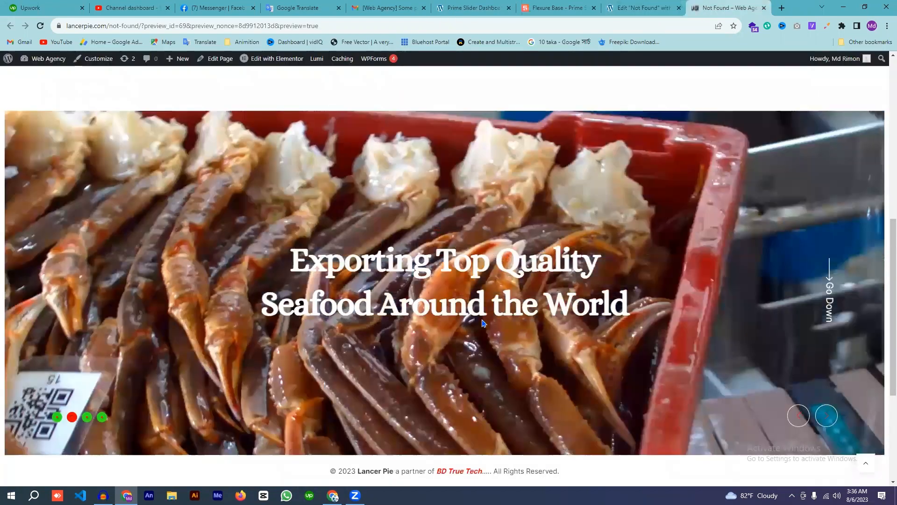
scroll(483, 235, "up", 2)
scroll(476, 206, "down", 4)
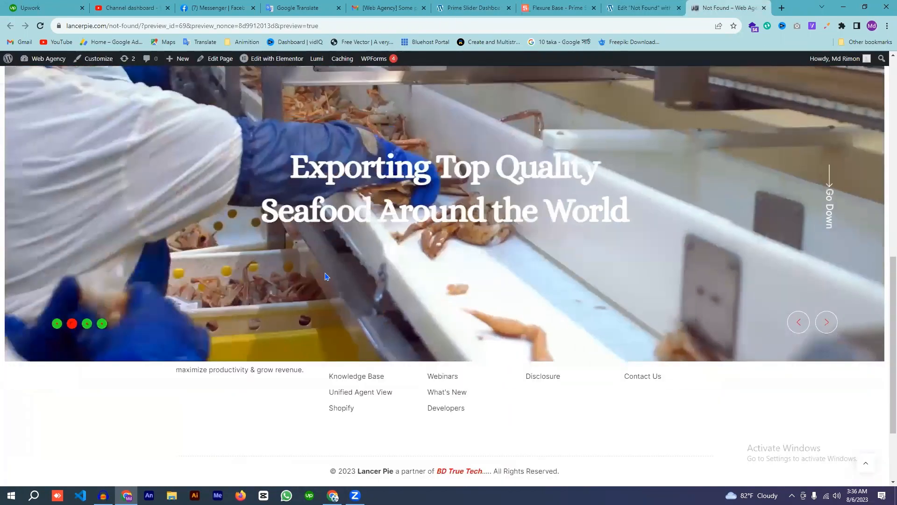
scroll(456, 302, "up", 4)
scroll(455, 301, "down", 4)
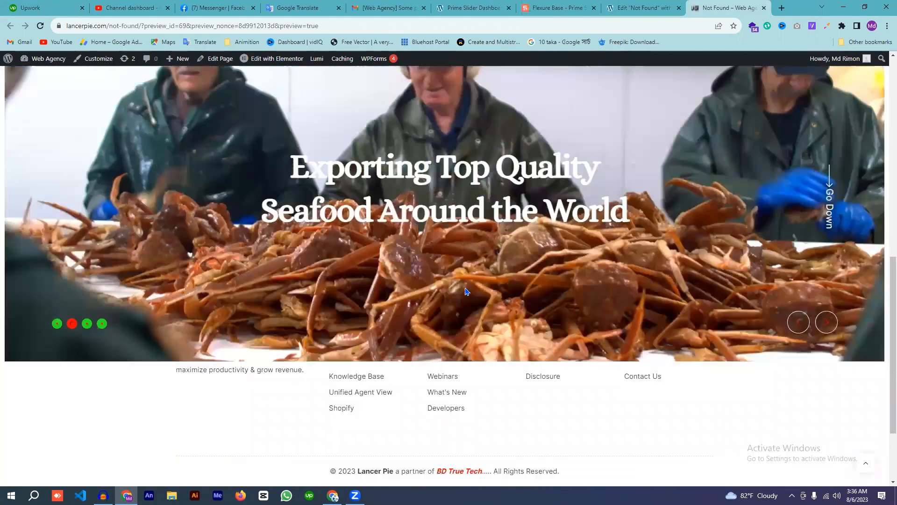
scroll(464, 287, "up", 3)
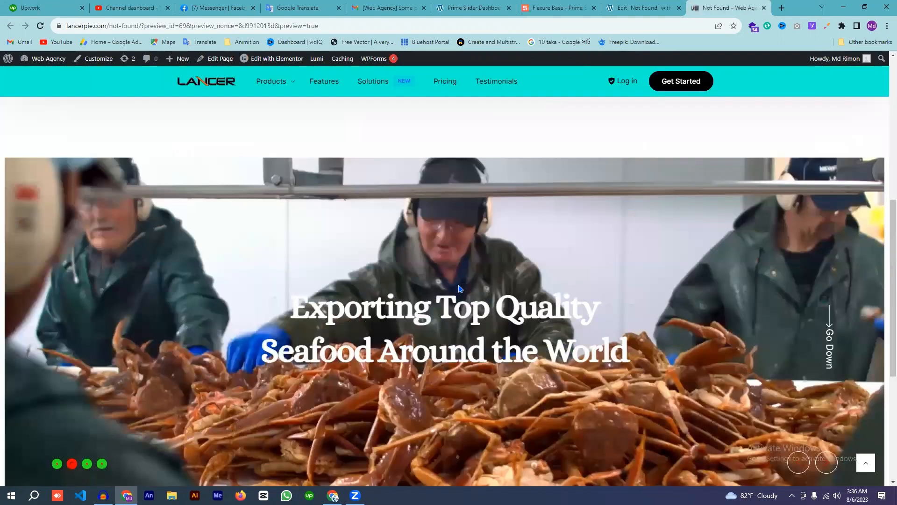
scroll(349, 246, "down", 2)
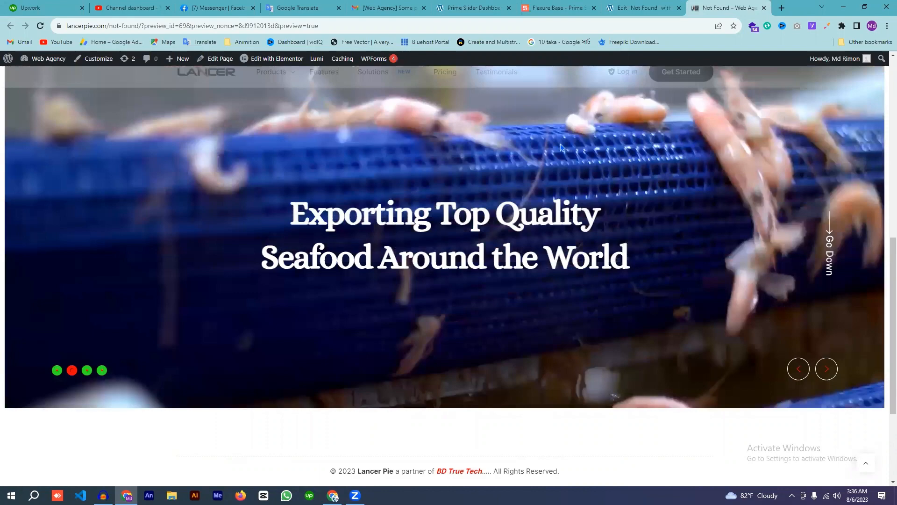